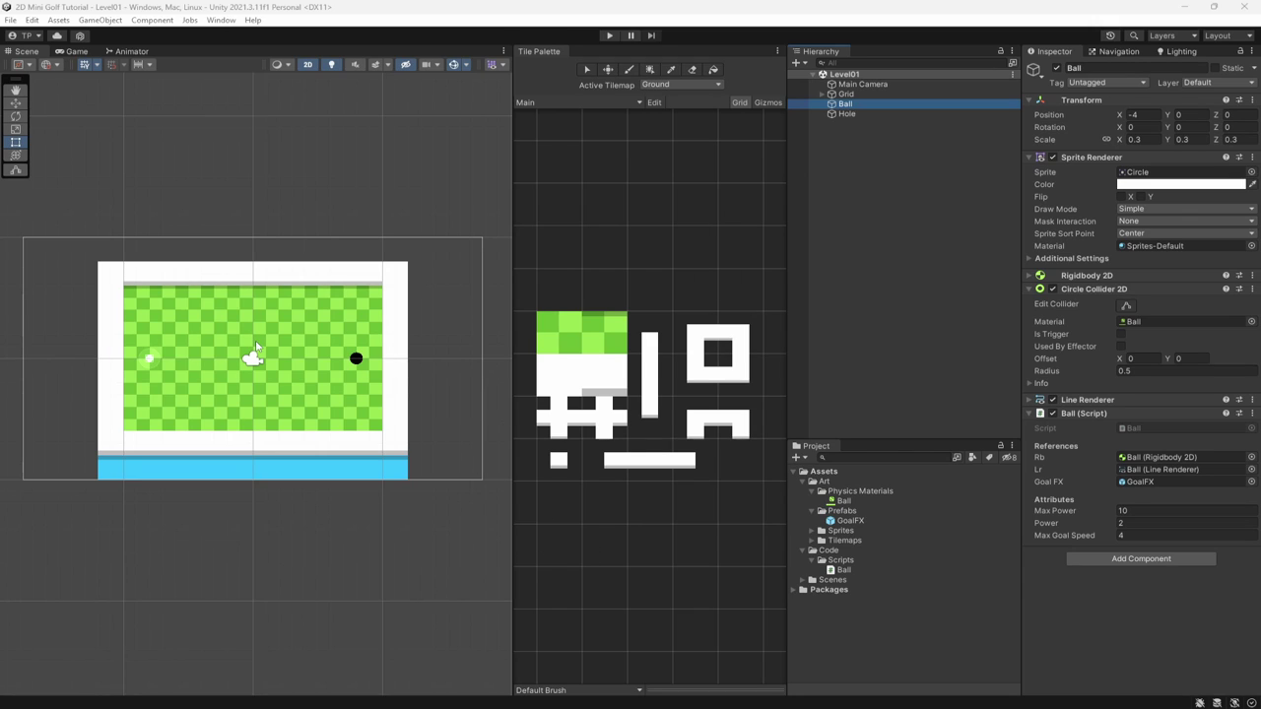
Show Level01 in the Game view, rendering the mini golf course with ball and hole.
key("ctrl+p")
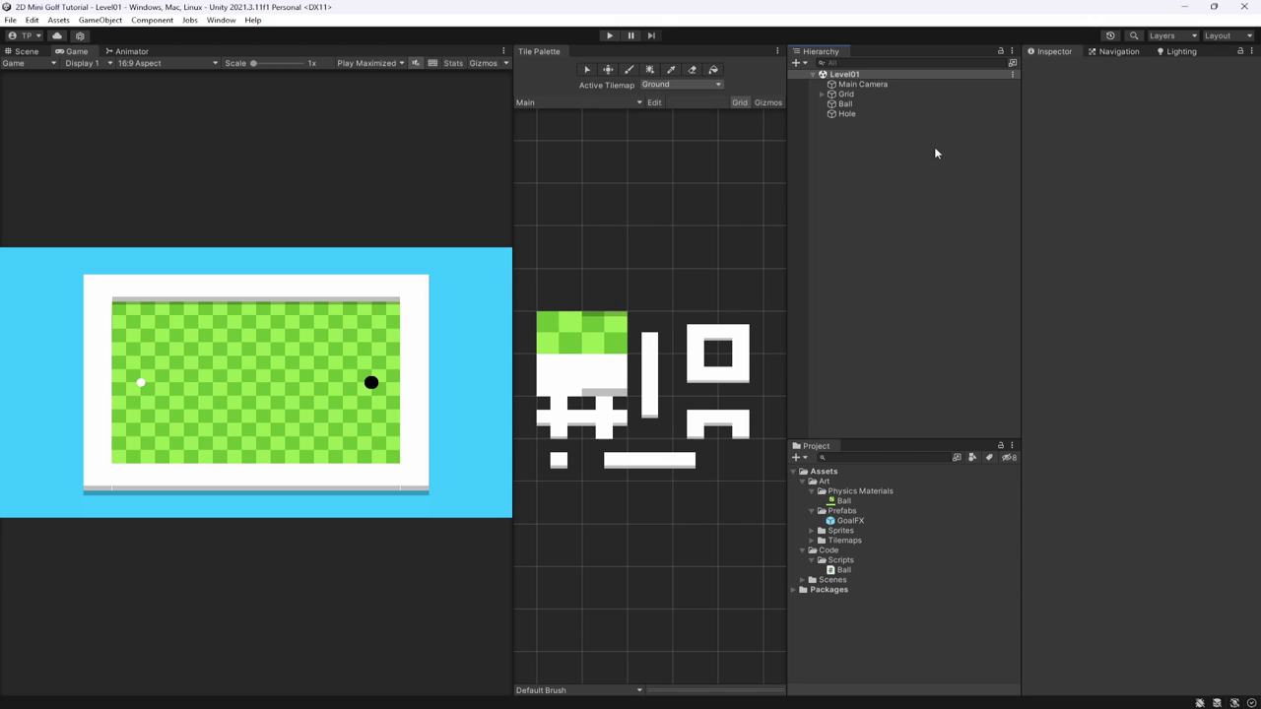
Add a UI Canvas to the scene hierarchy.
right_click(889, 164)
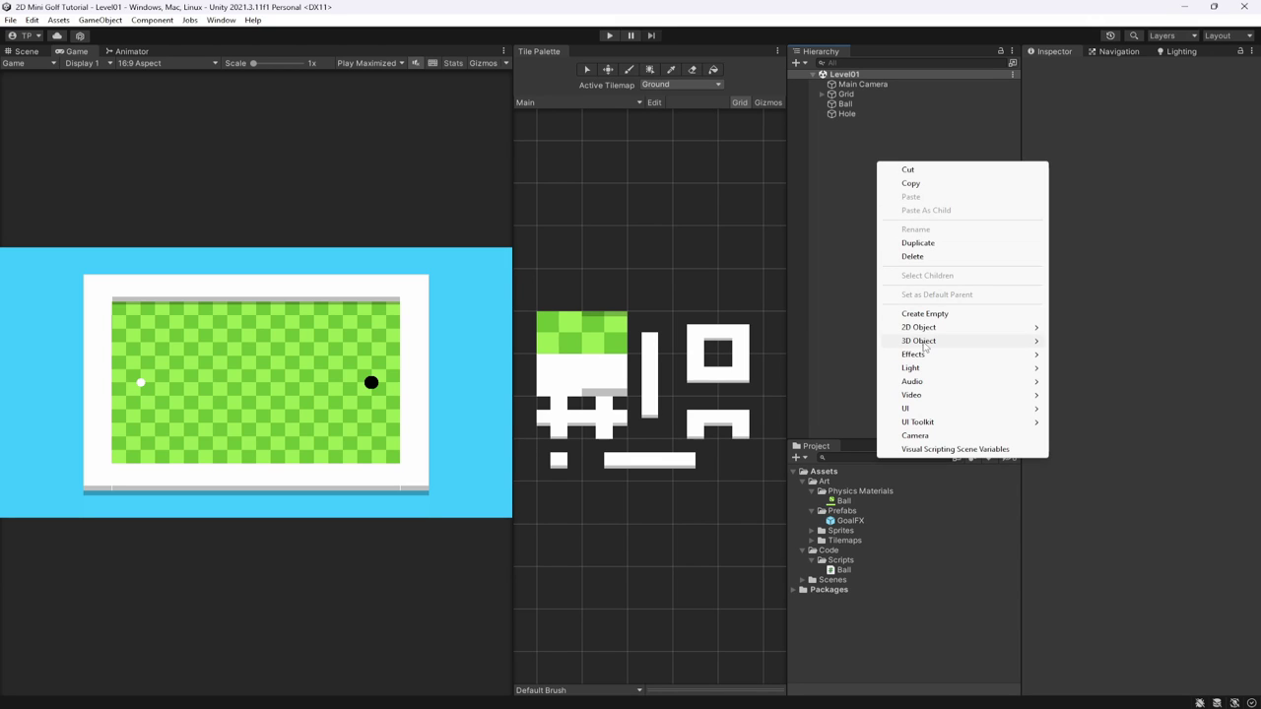
mouse_move(926, 331)
mouse_move(911, 408)
left_click(1094, 544)
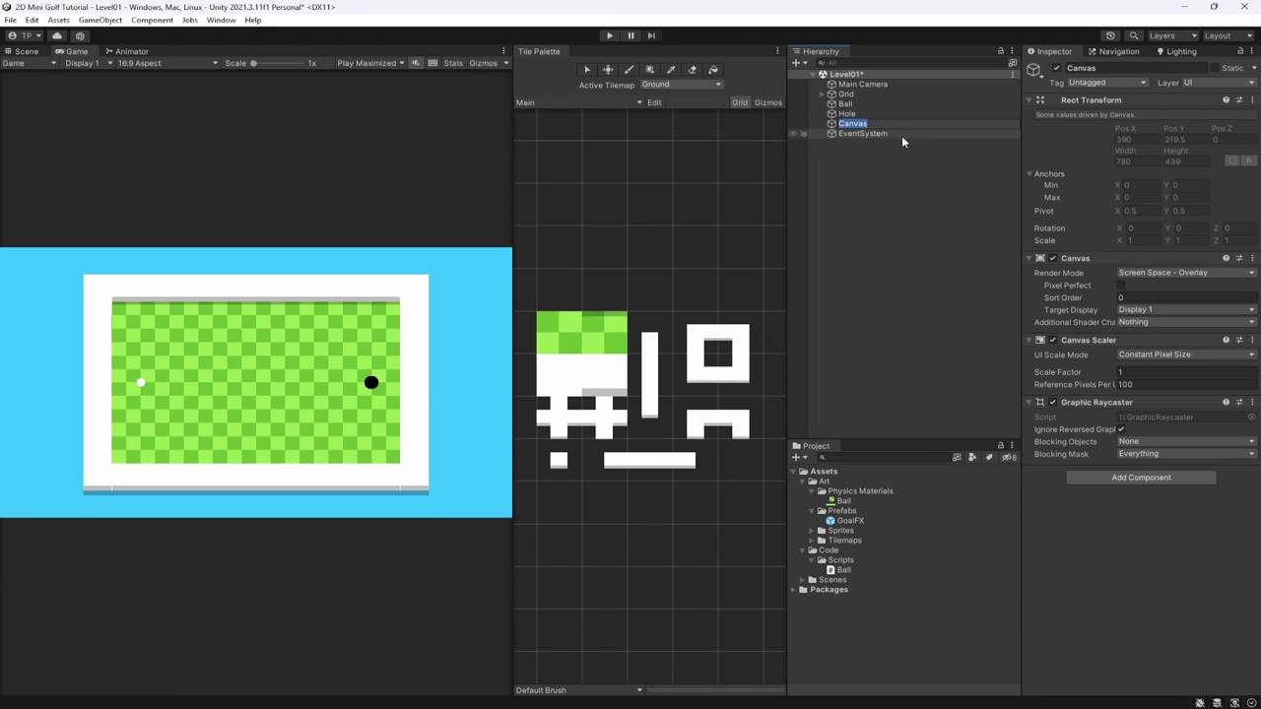
Add an Image inside the Canvas and rename it StrokeUI.
right_click(875, 121)
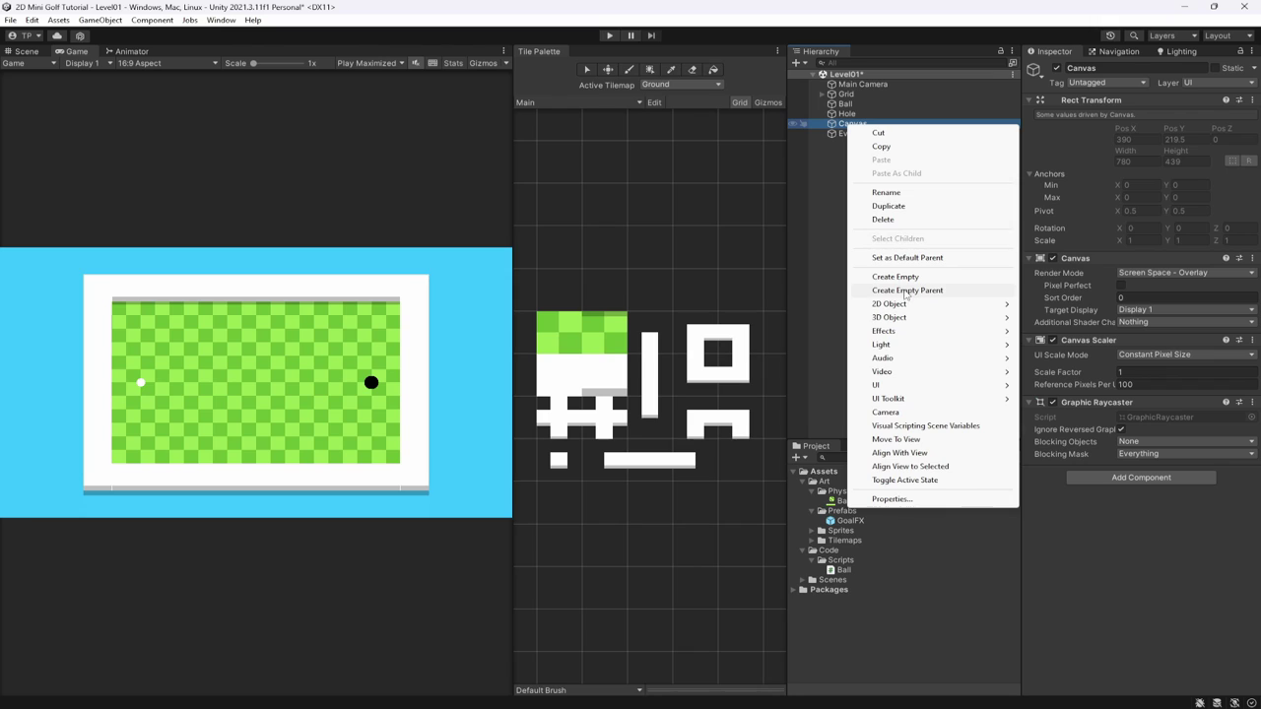
mouse_move(886, 384)
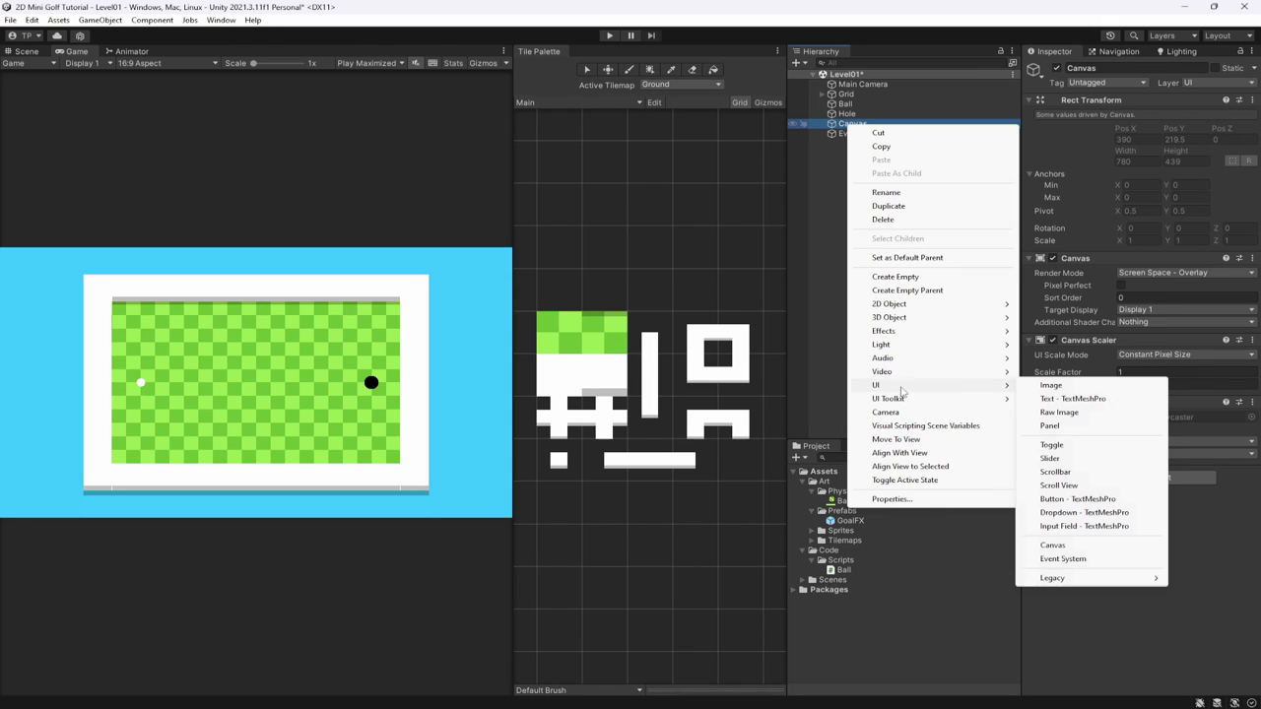
left_click(1052, 385)
type("BG")
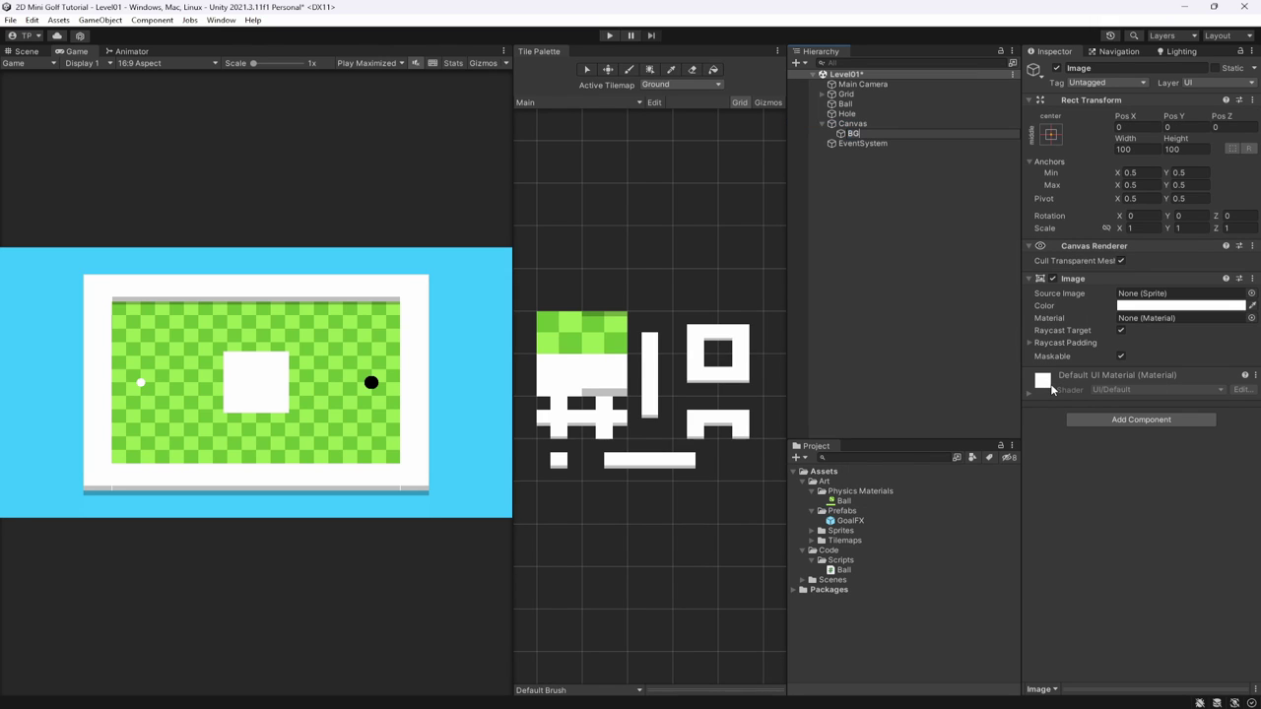
key("BackSpace")
key("BackSpace")
type("StrokeUI")
key("Return")
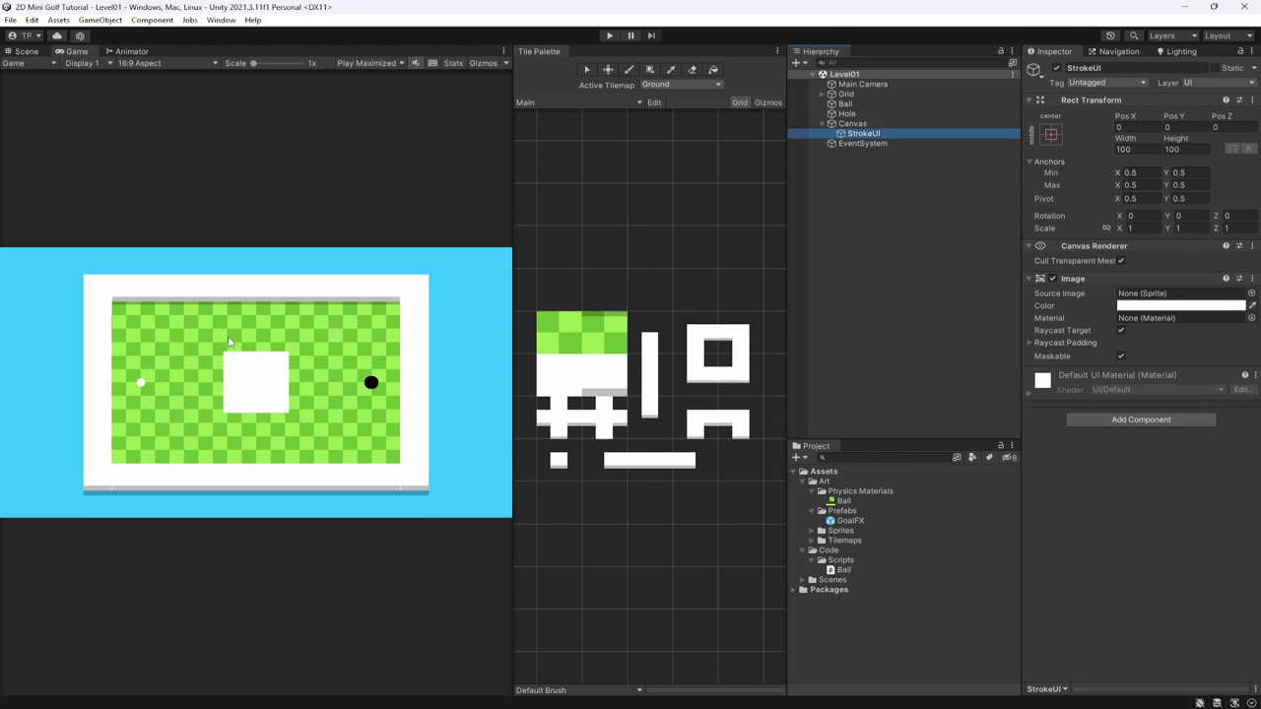
Anchor StrokeUI to the top-right corner with Pos X -24 and Pos Y -24.
left_click(1051, 135)
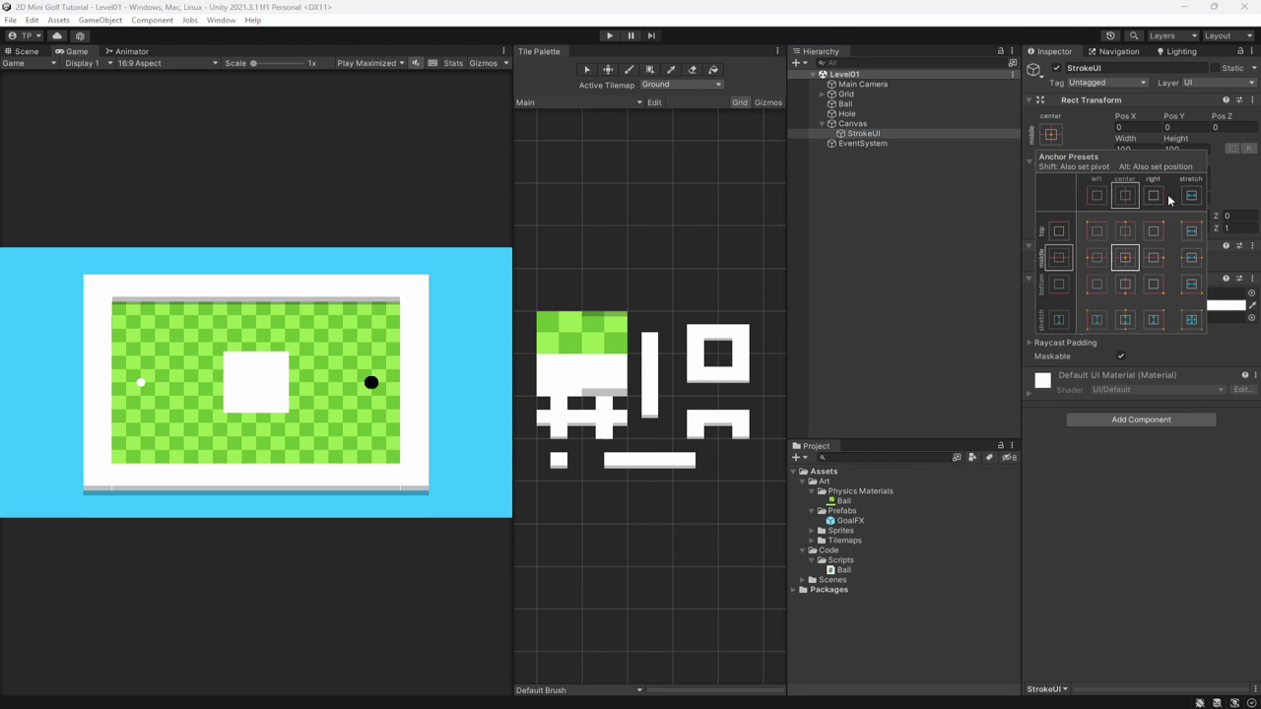
left_click(1155, 229, "alt+shift")
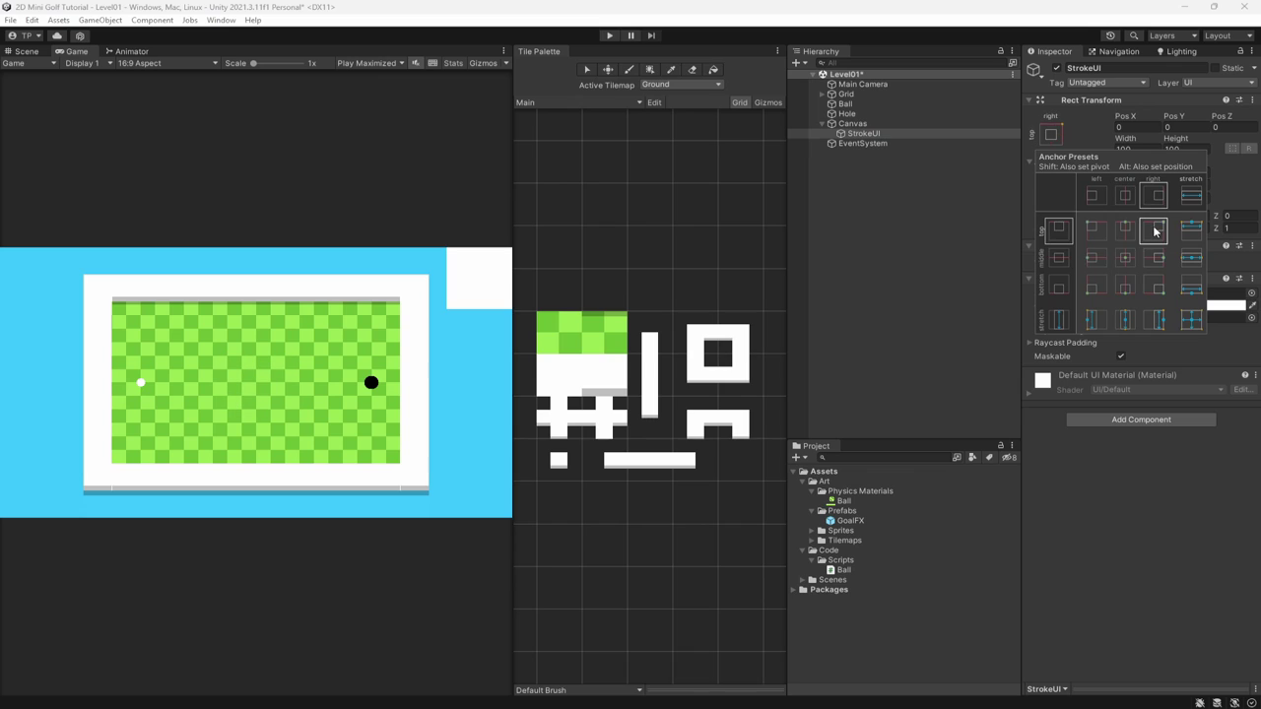
left_click(1133, 126)
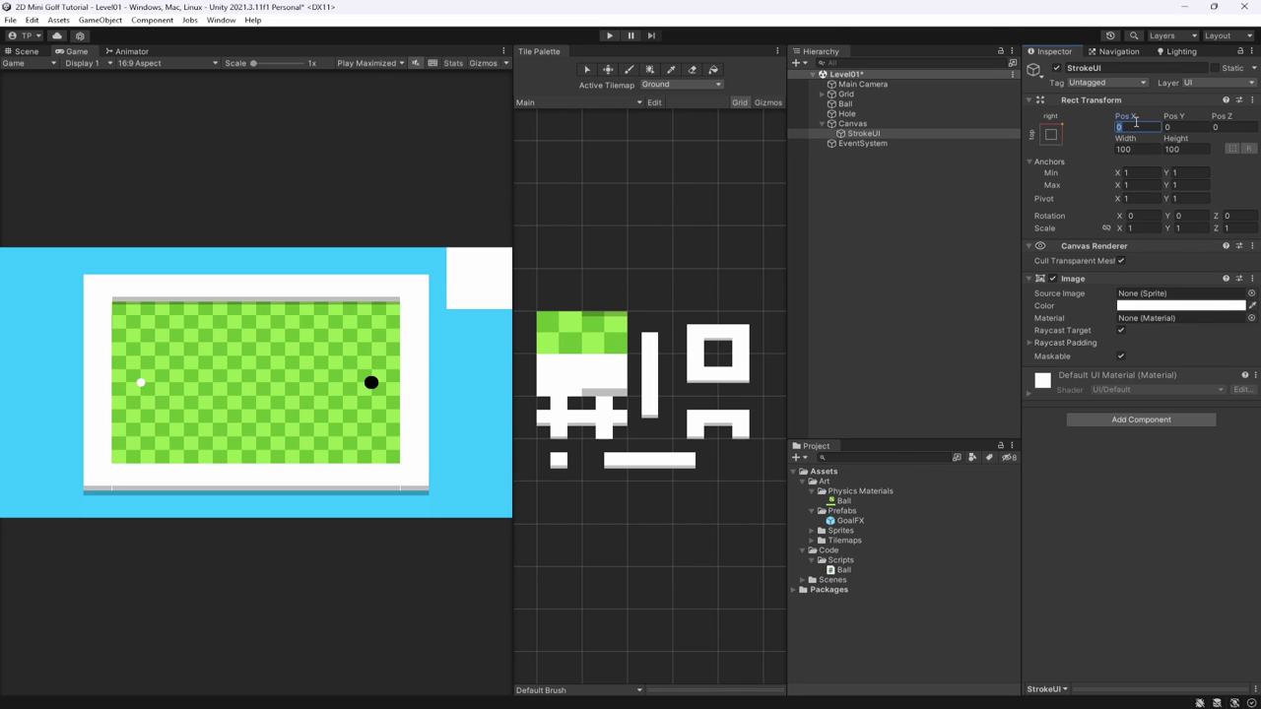
type("24")
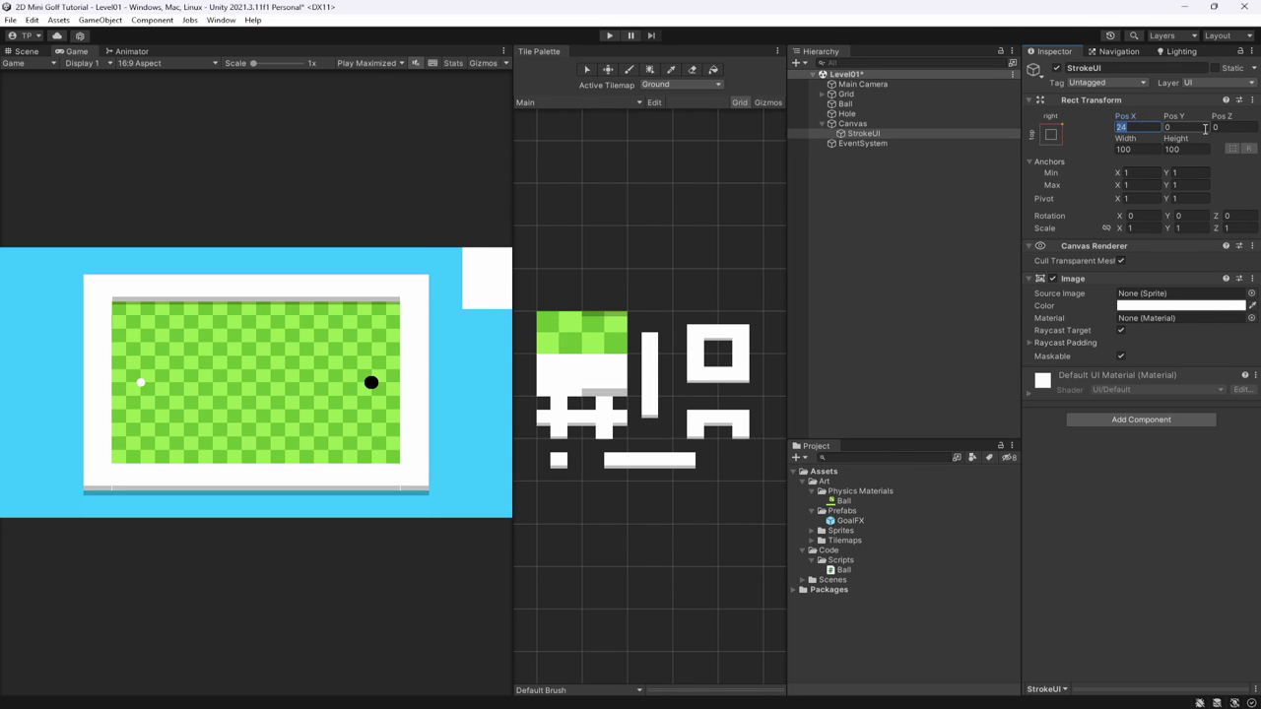
type("-32")
type("-")
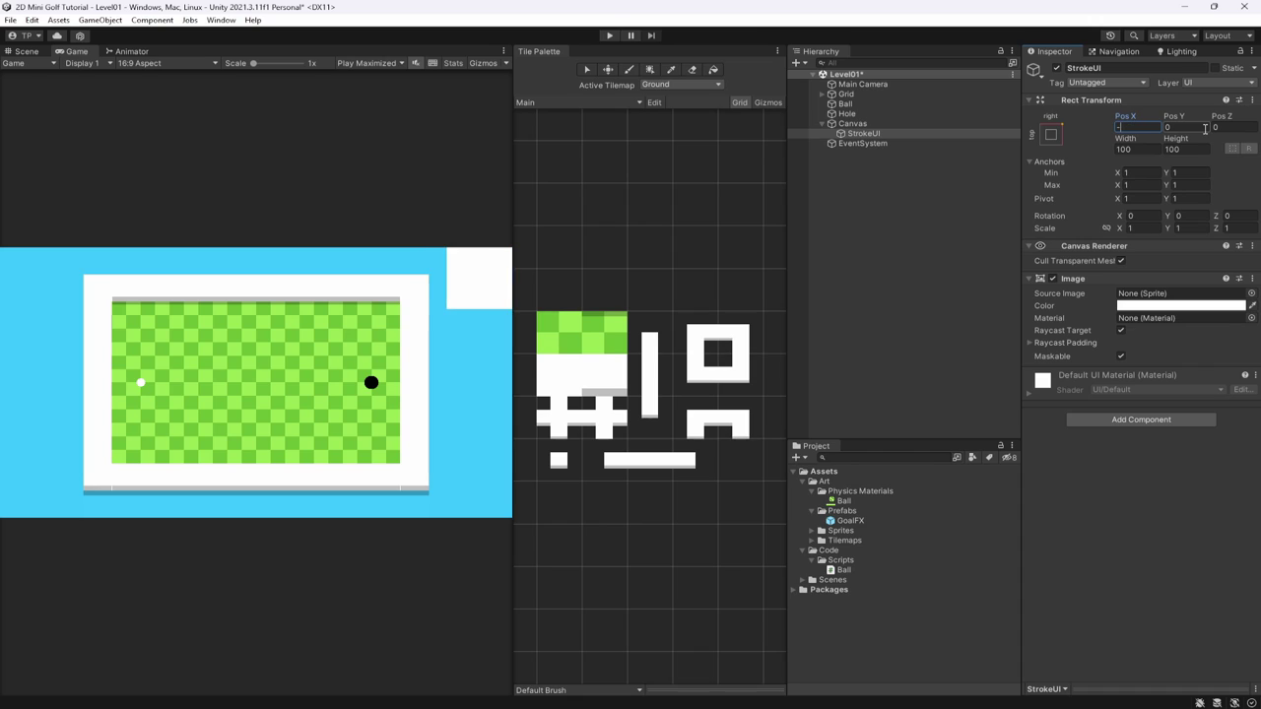
type("24")
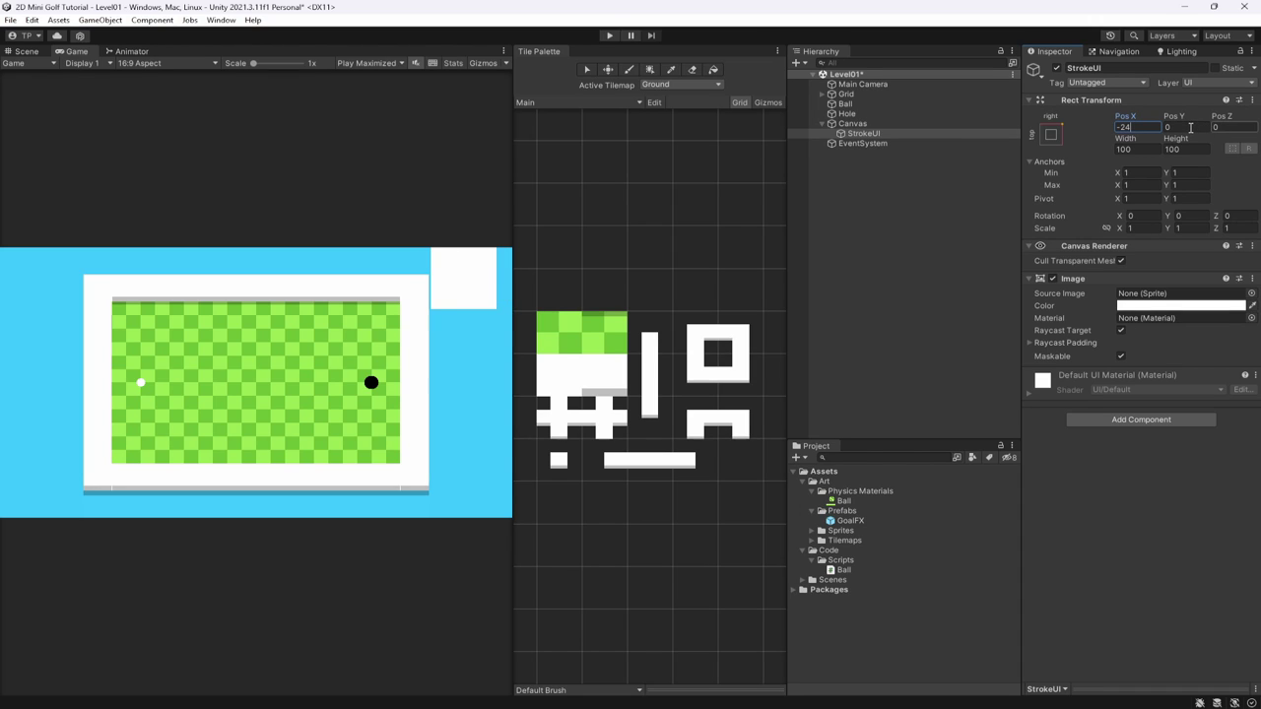
left_click(1190, 127)
type("24")
key("BackSpace")
key("BackSpace")
type("-")
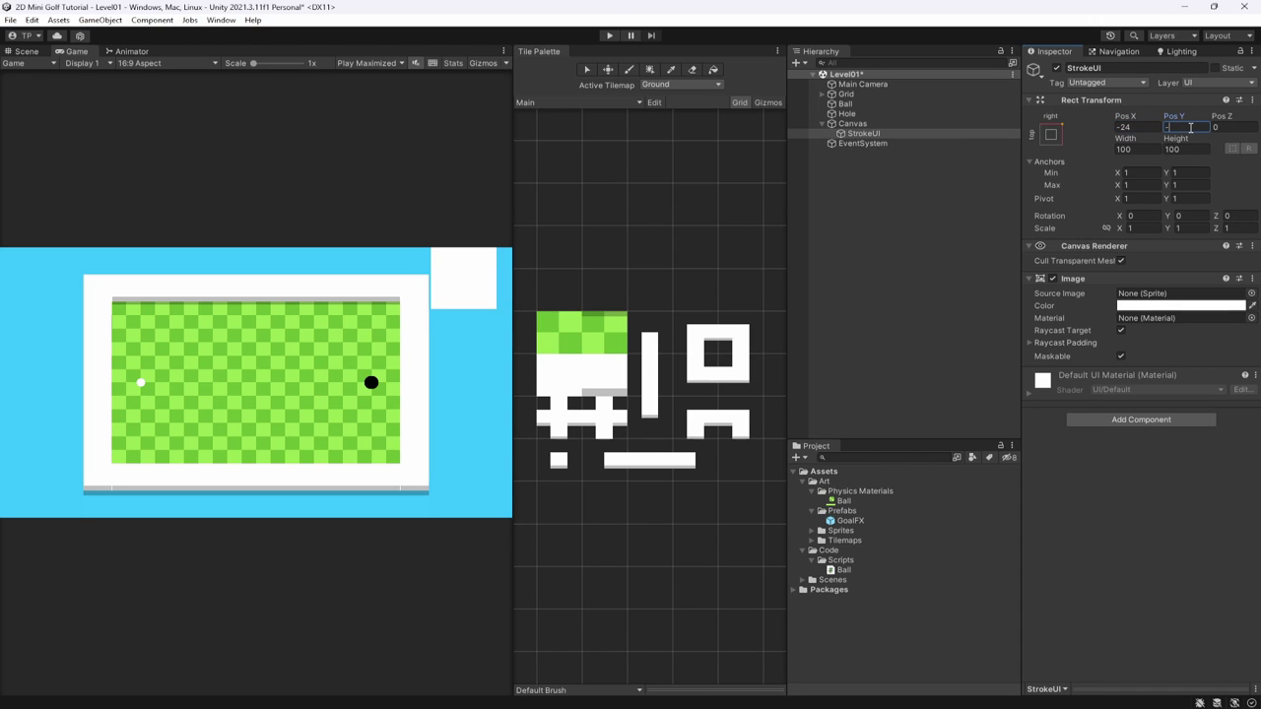
type("24")
Set the Canvas Scaler to Scale With Screen Size, reference 1920×1080, match 0.5.
left_click(852, 123)
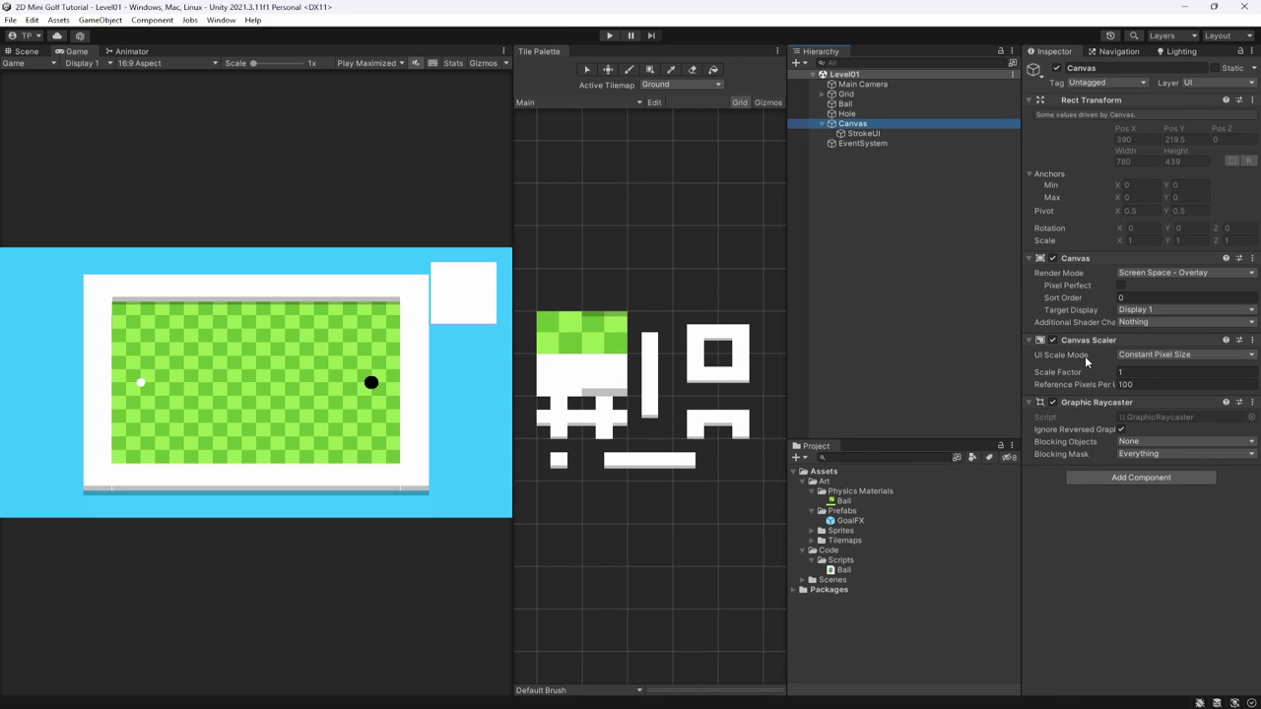
left_click(1130, 362)
left_click(1143, 382)
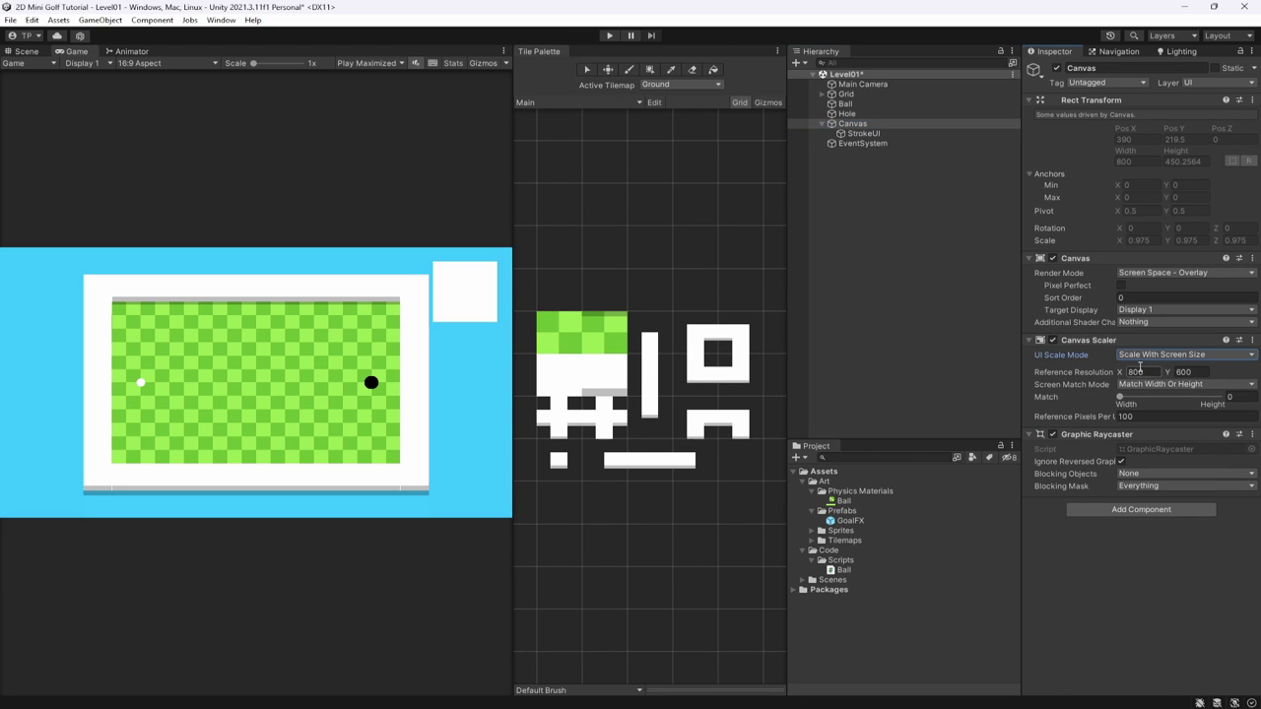
left_click(1148, 372)
type("1920")
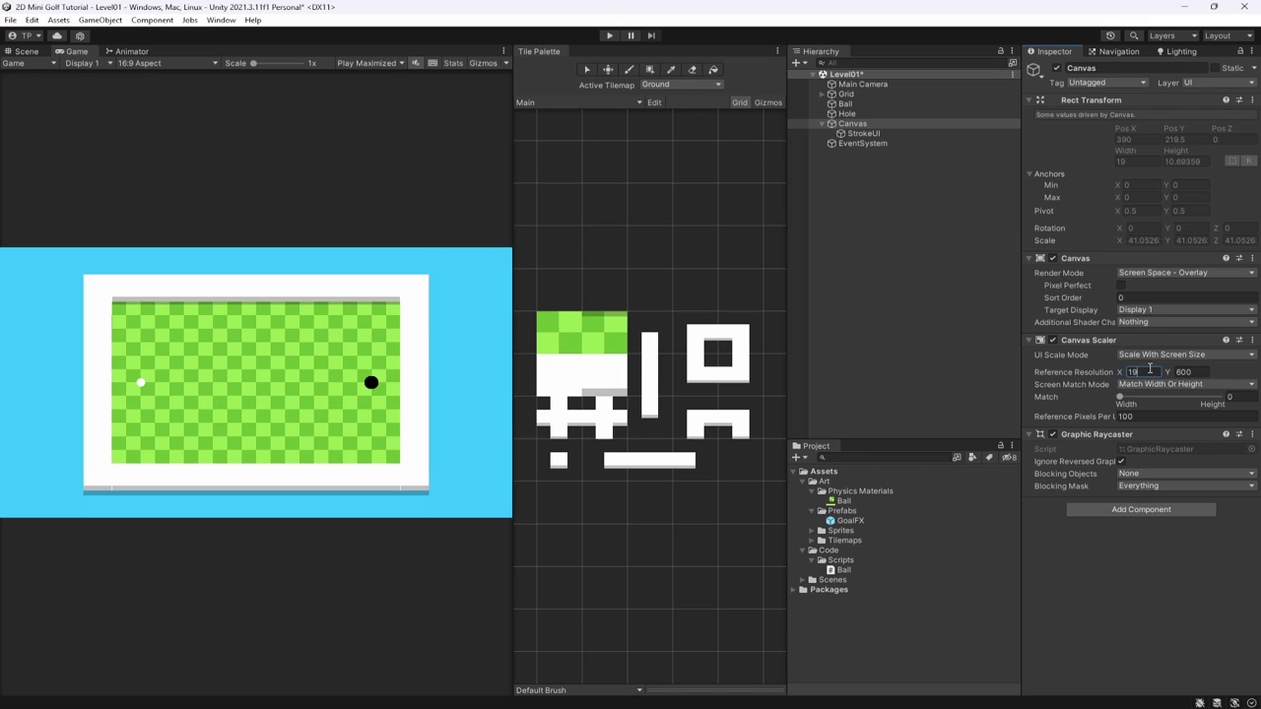
key("Tab")
type("1")
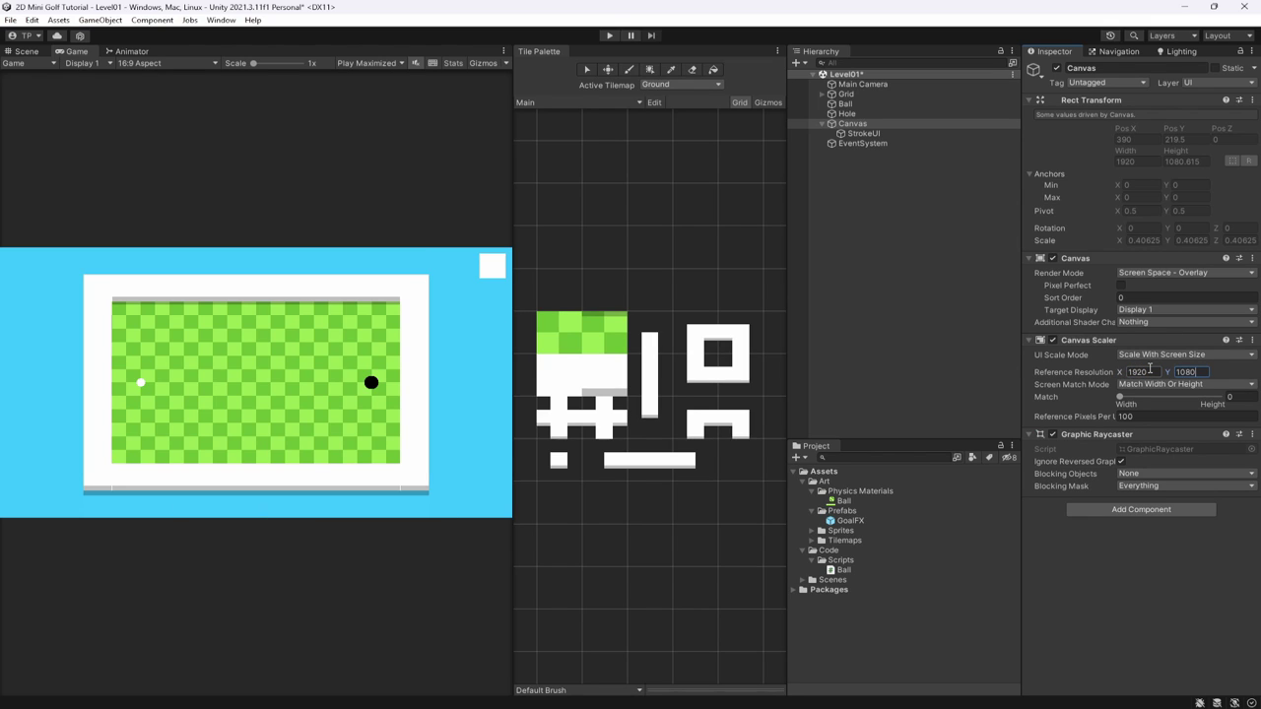
key("Tab")
type("0.5")
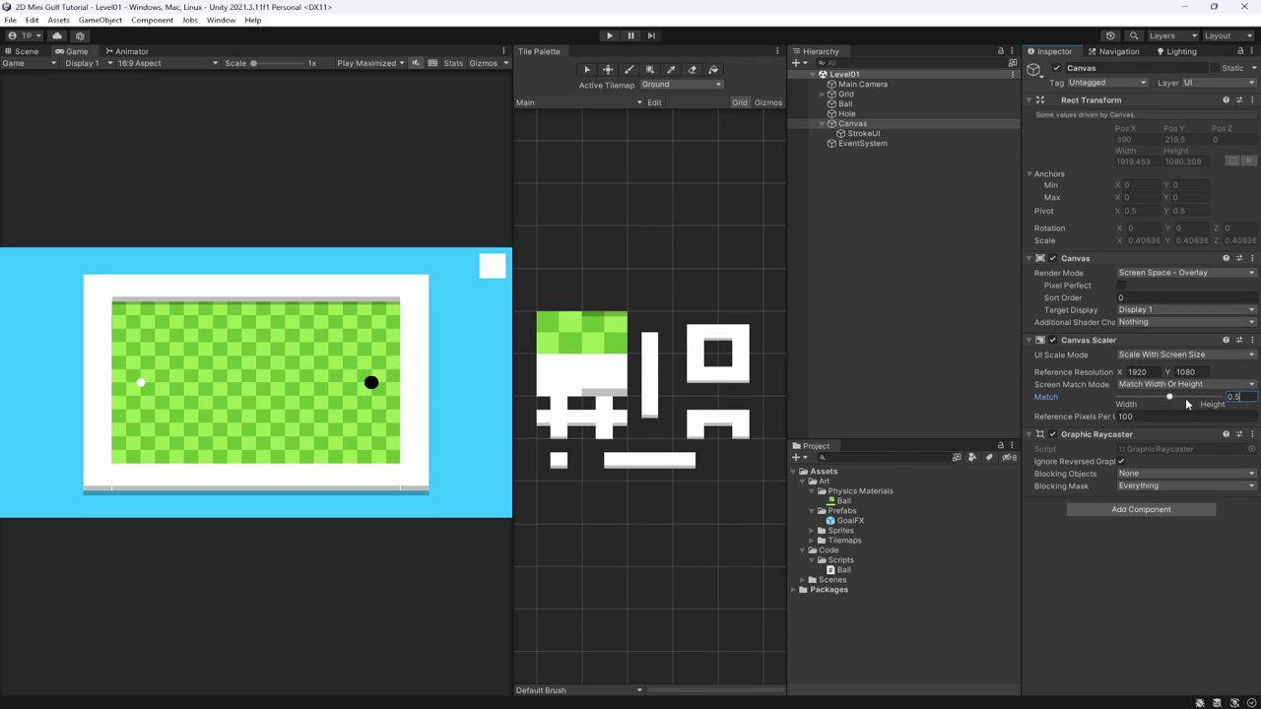
left_click(867, 133)
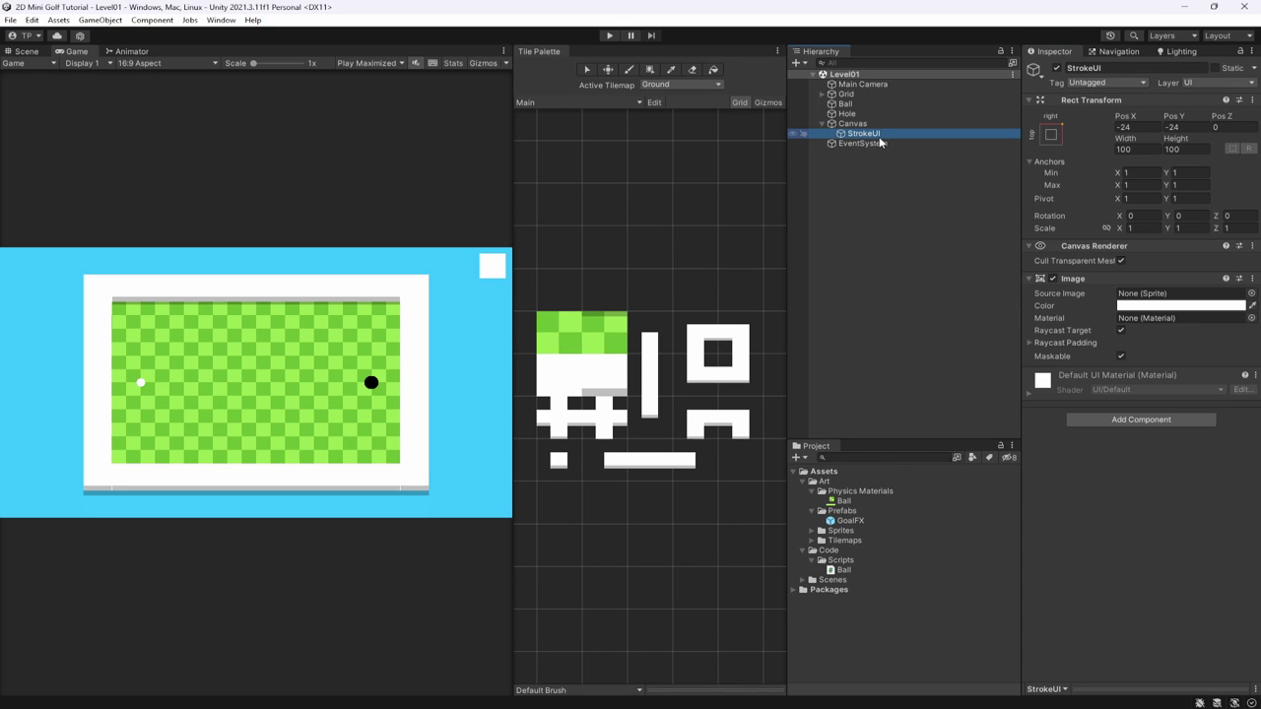
Make the StrokeUI image colour black with alpha 128.
left_click(1149, 307)
left_click_drag(1182, 390, 1079, 500)
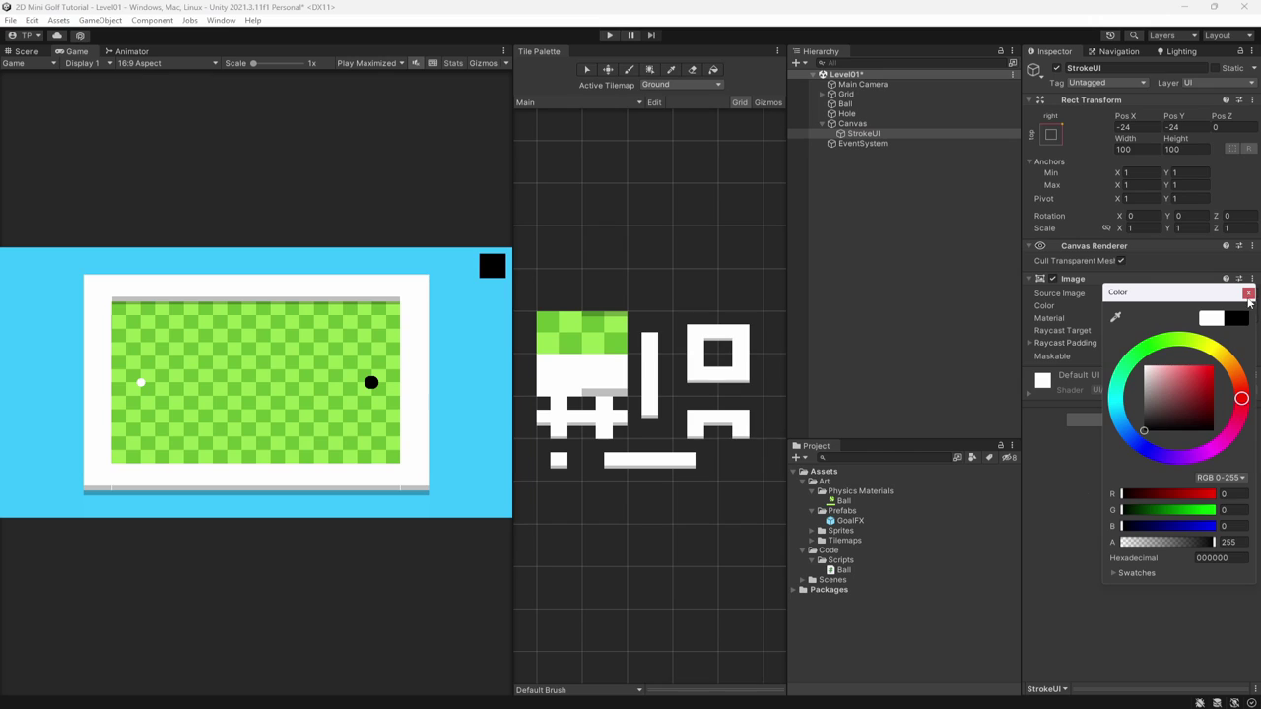
left_click(1248, 295)
left_click(1135, 309)
left_click(1231, 542)
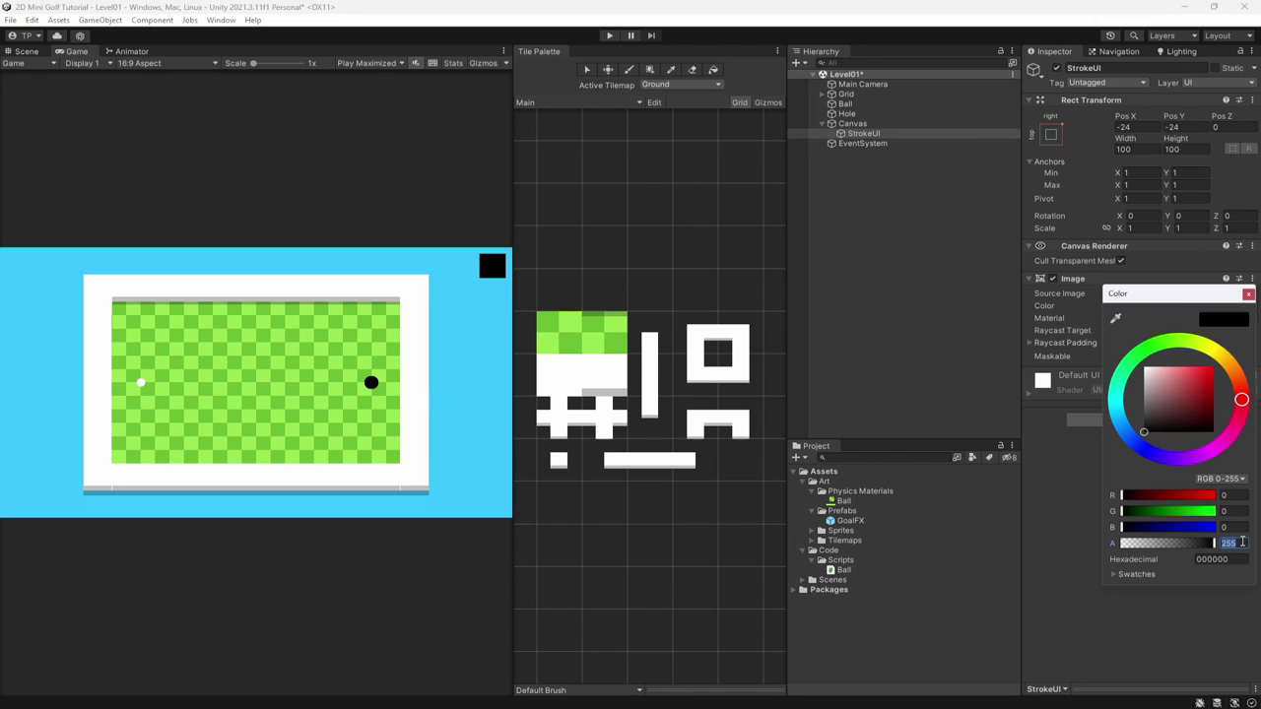
type("128")
left_click(1248, 294)
Set StrokeUI's width to 200 and save the scene.
left_click(1133, 148)
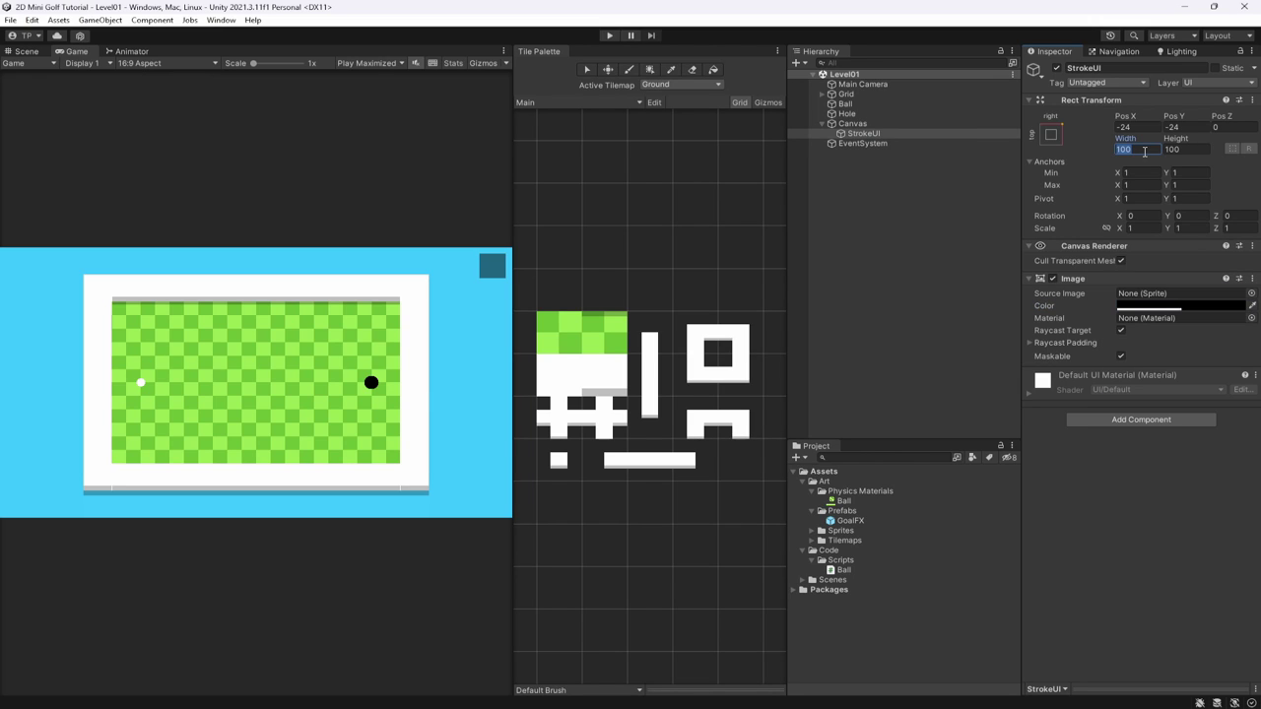
type("200")
key("ctrl+s")
Add a Text - TextMeshPro under StrokeUI and import the TMP Essential Resources.
right_click(845, 135)
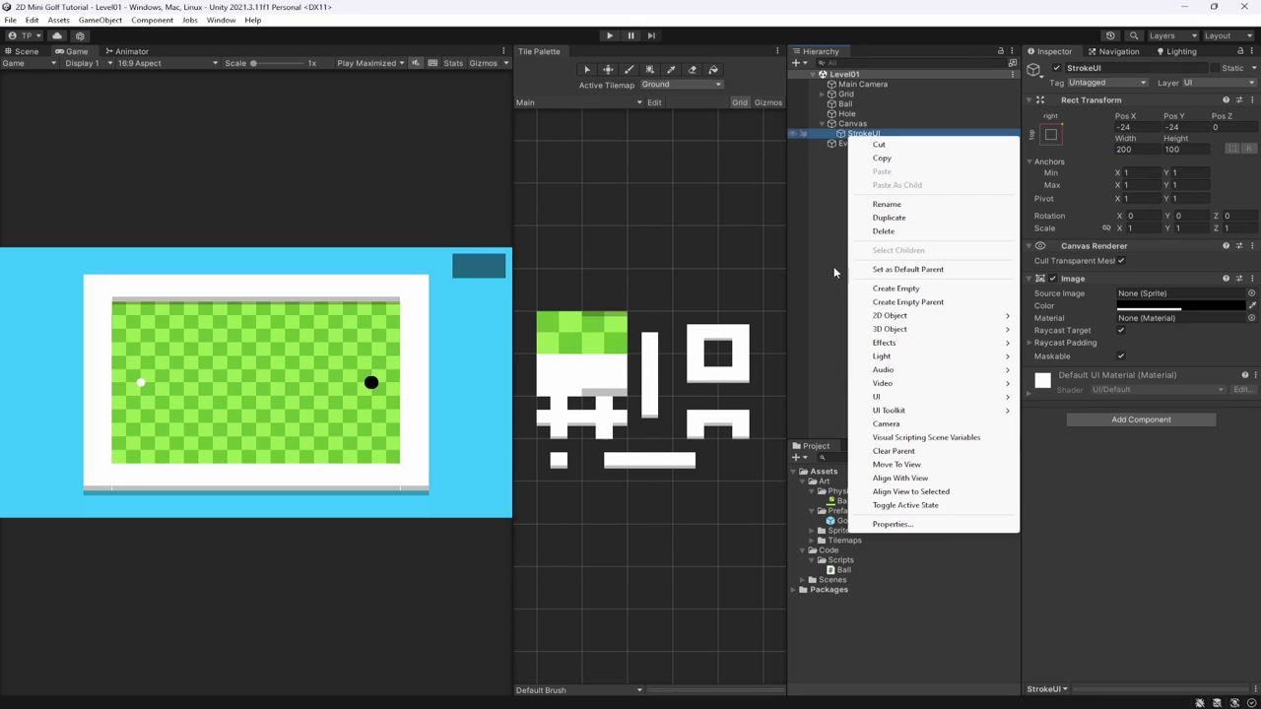
mouse_move(897, 398)
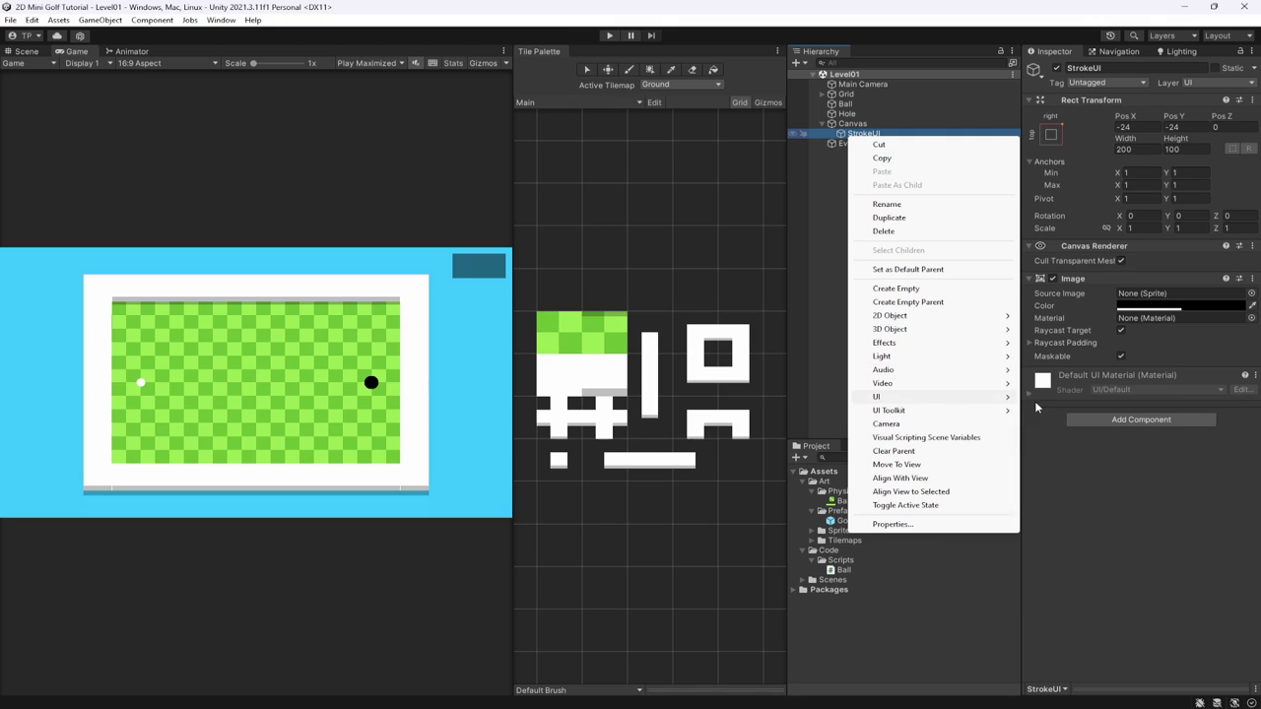
left_click(1046, 409)
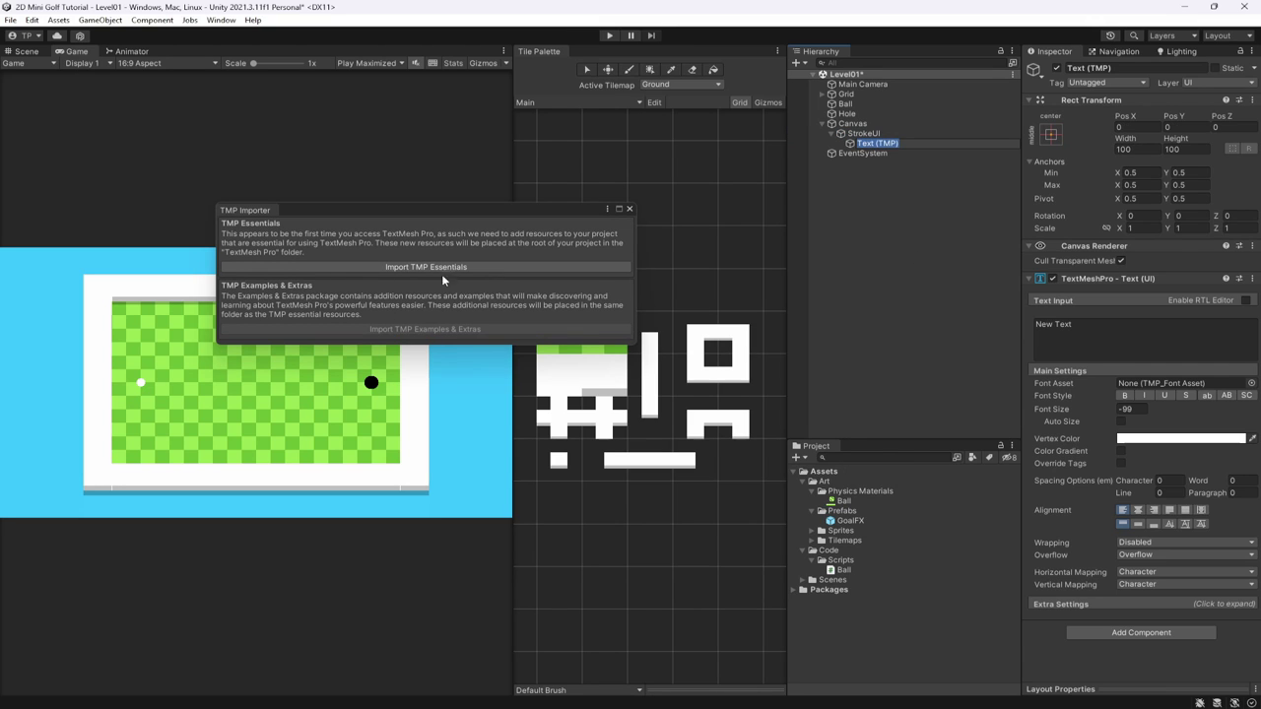
left_click_drag(393, 215, 583, 208)
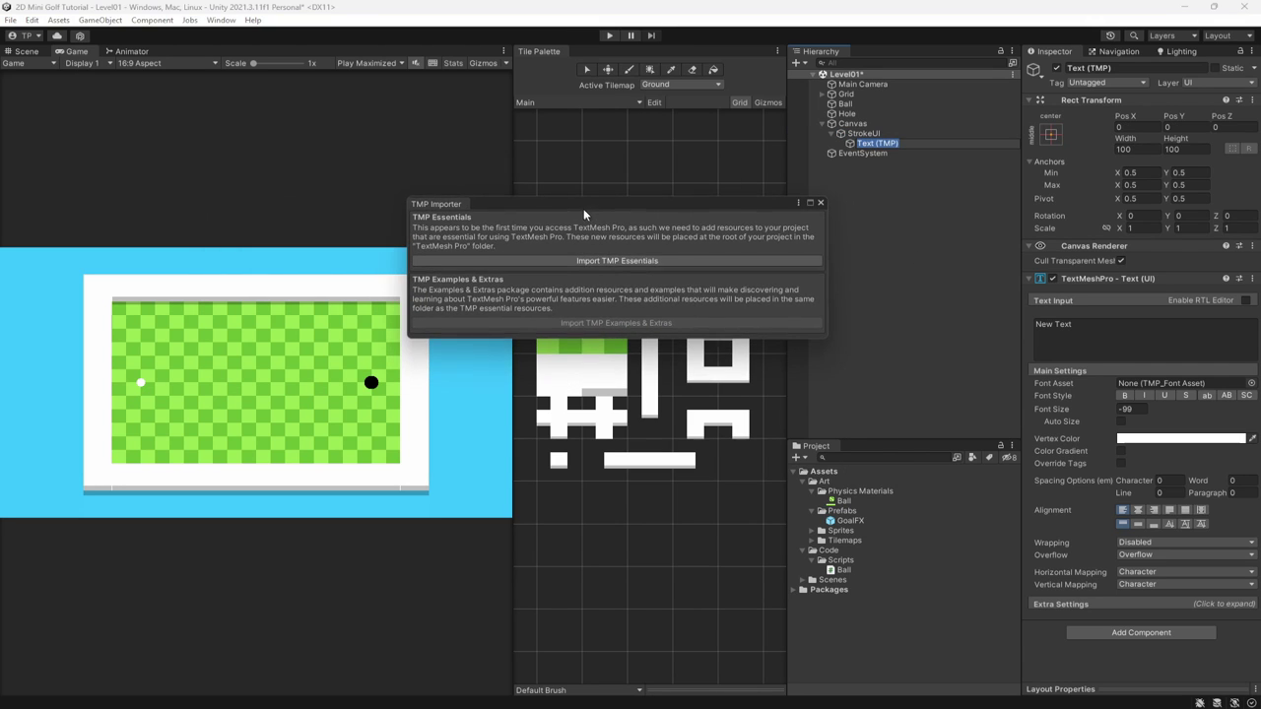
left_click(605, 261)
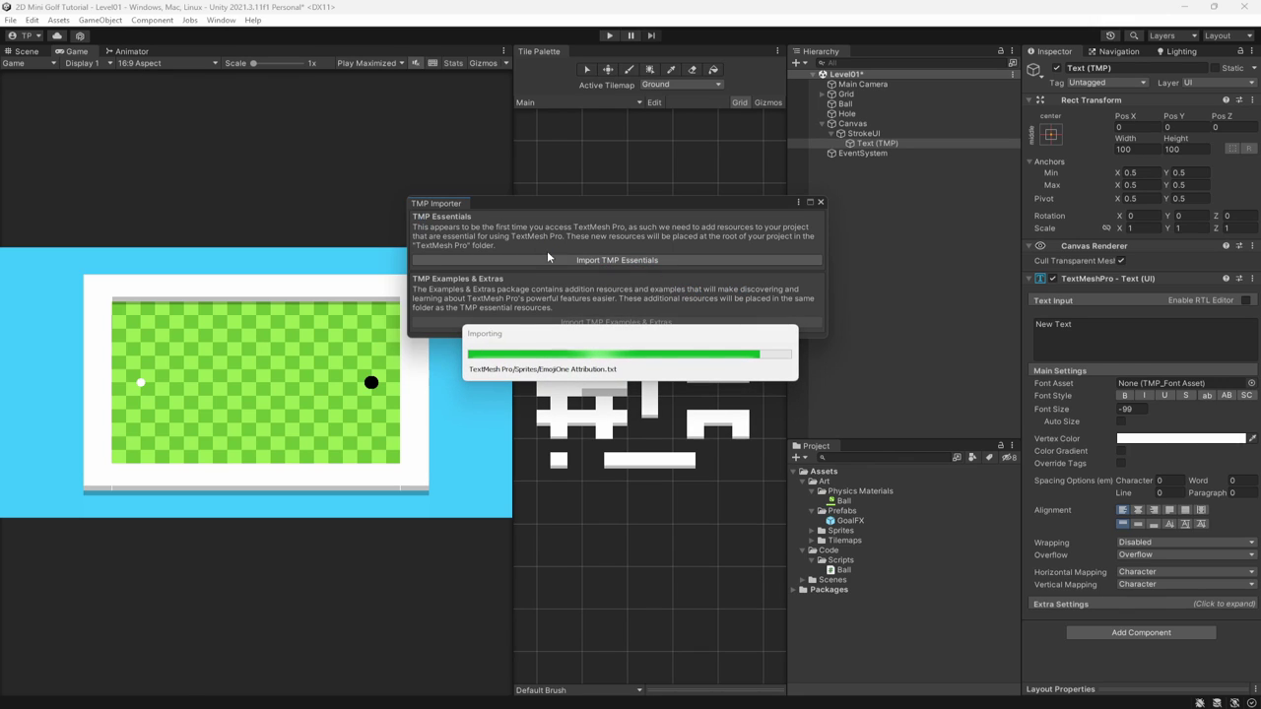
left_click(820, 202)
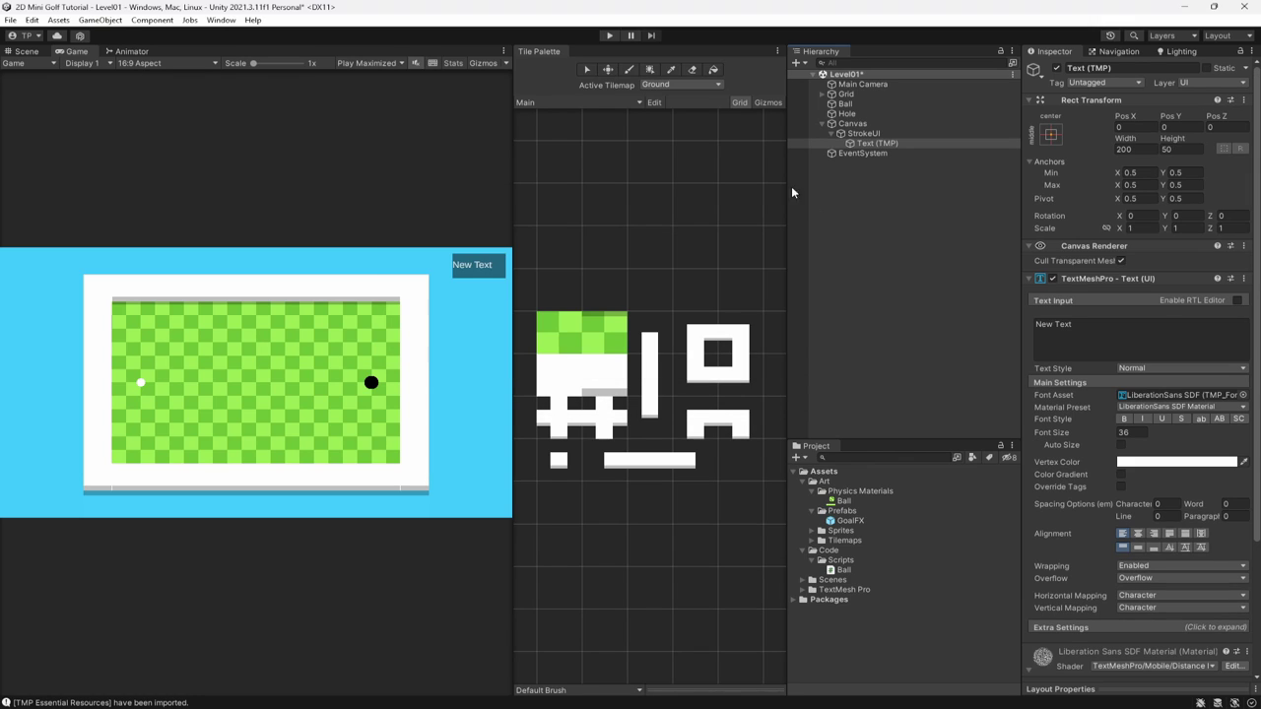
Rename the Text (TMP) object to Stroke Text.
left_click(1064, 330)
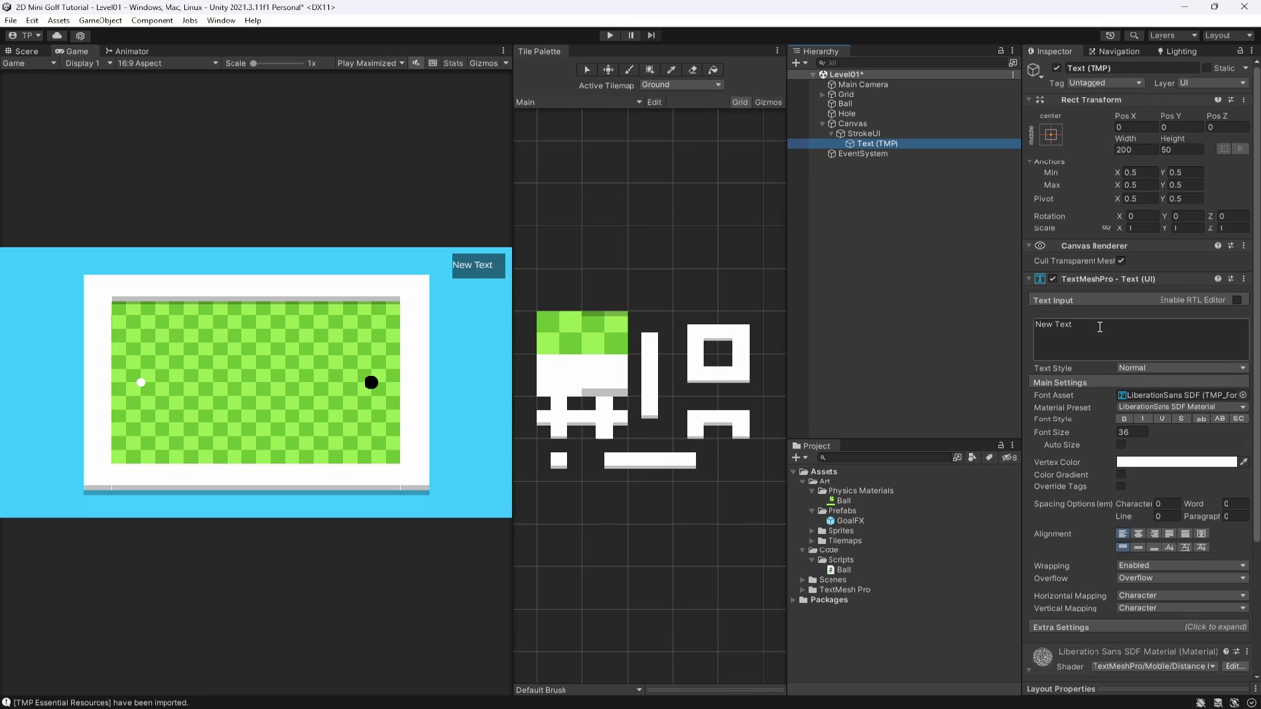
left_click(920, 143)
key("F2")
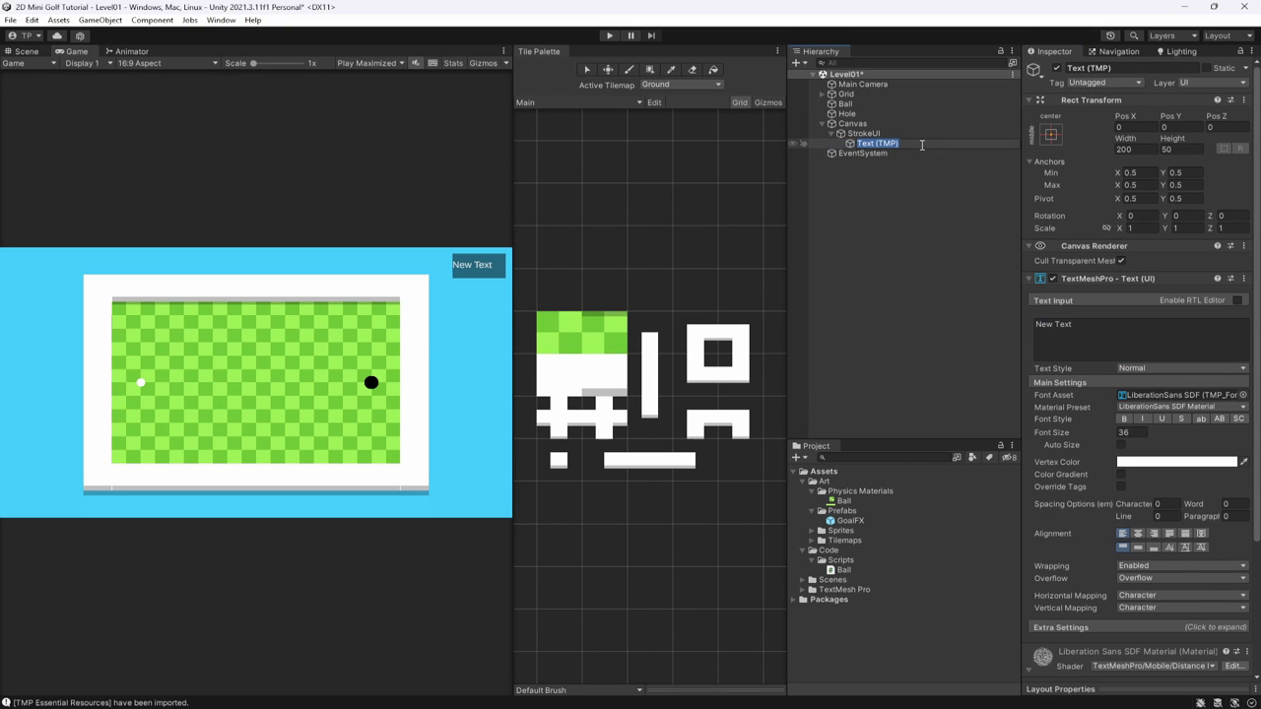
type("Stroke TExtxt")
key("Return")
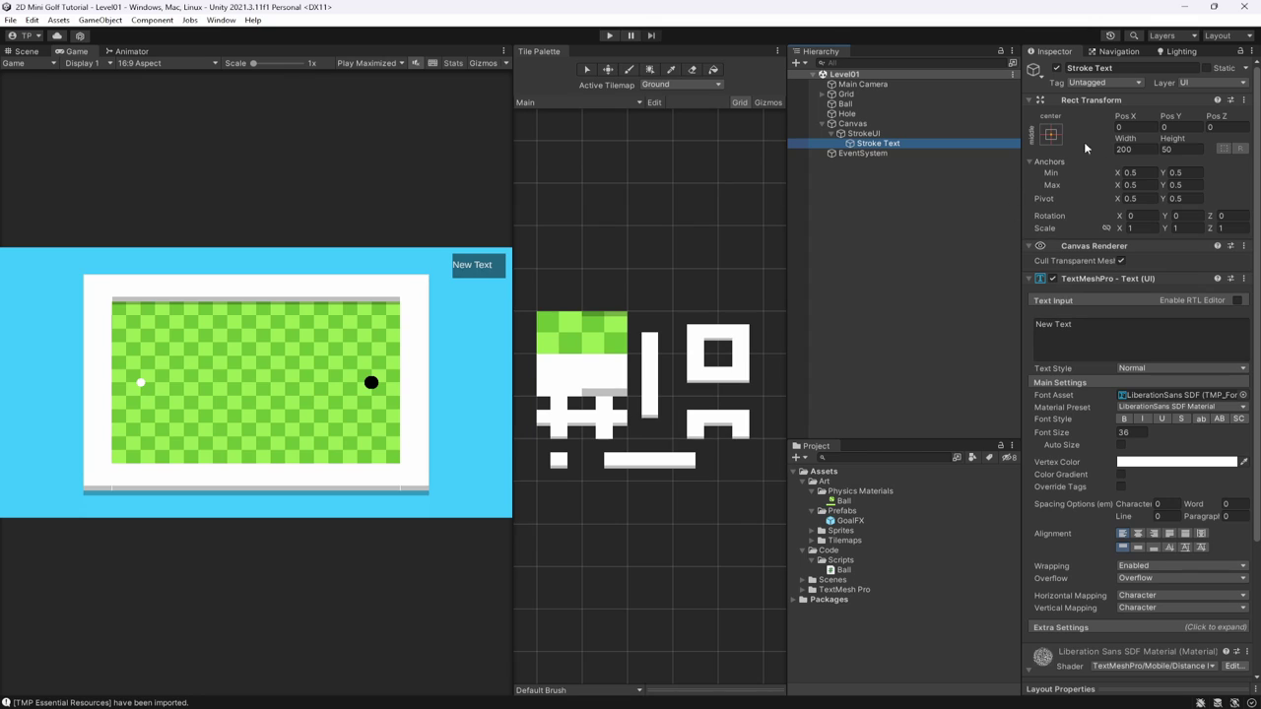
Stretch Stroke Text to fill StrokeUI and centre its alignment horizontally and vertically.
left_click(1050, 134)
left_click(1050, 134)
left_click(1050, 134)
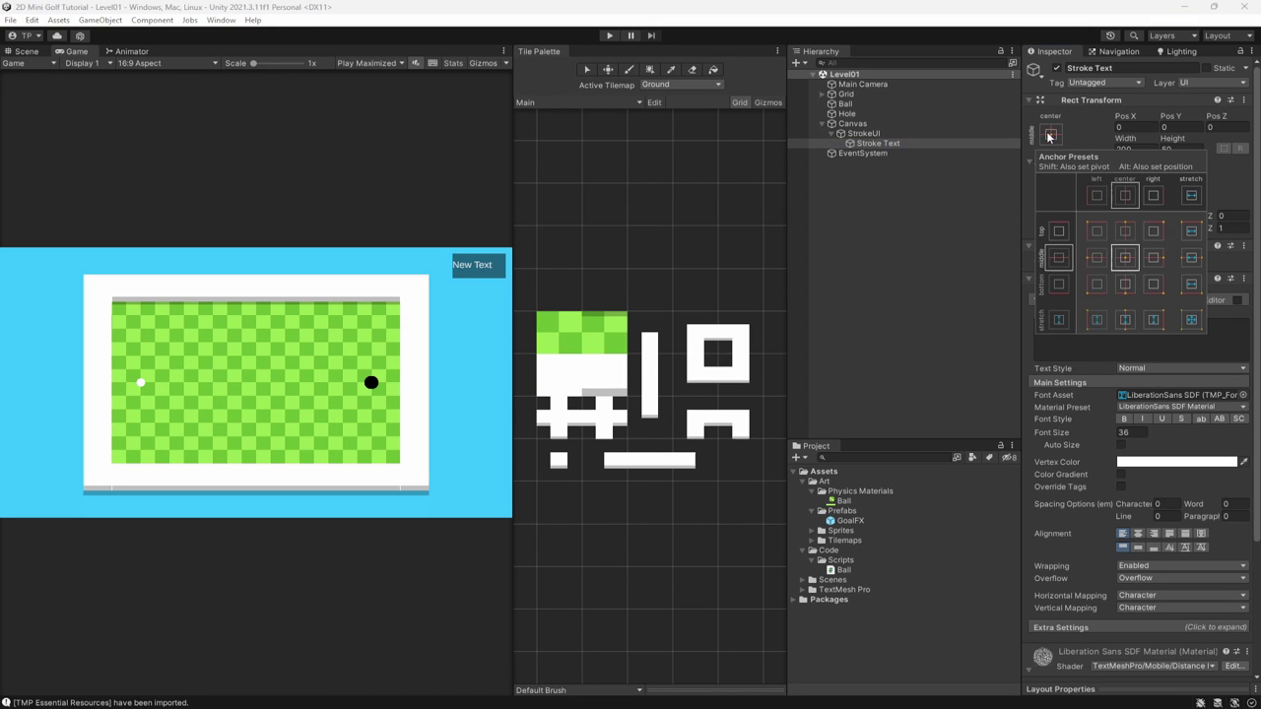
left_click(1192, 318)
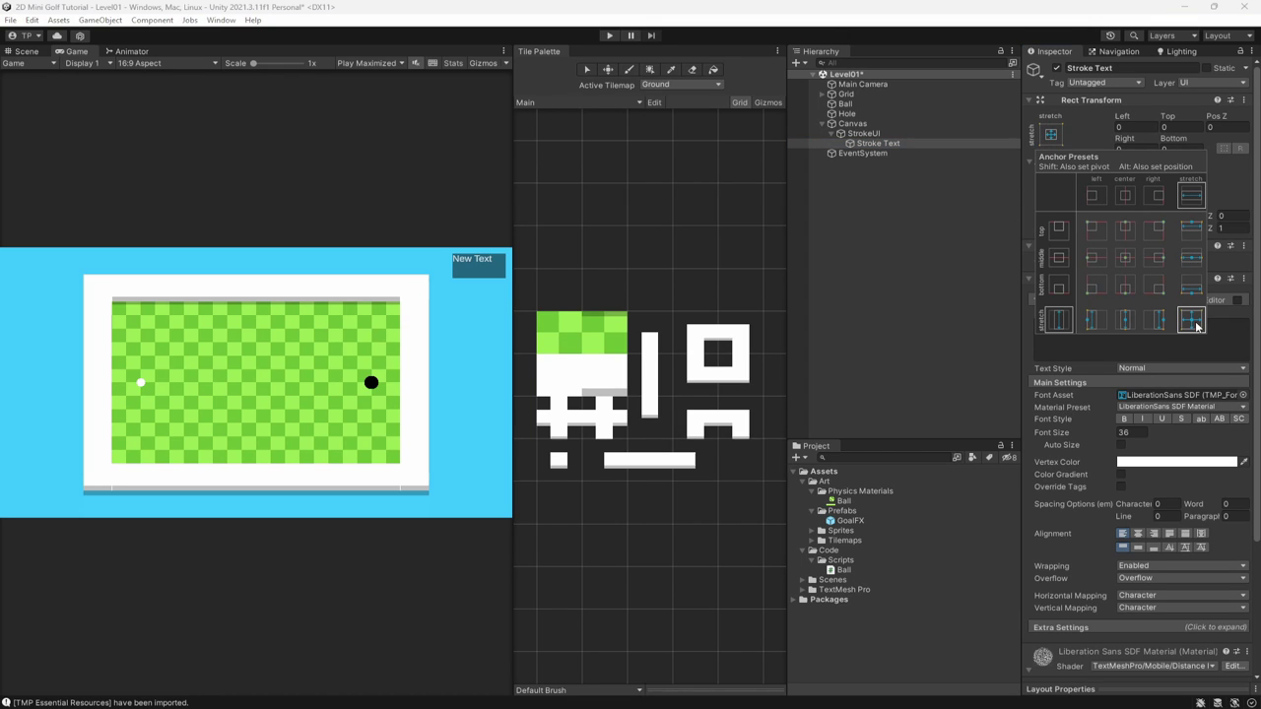
left_click(1138, 533)
left_click(1138, 546)
Set the text to bold '0/0' with Auto Size up to a maximum of 64.
left_click(1102, 332)
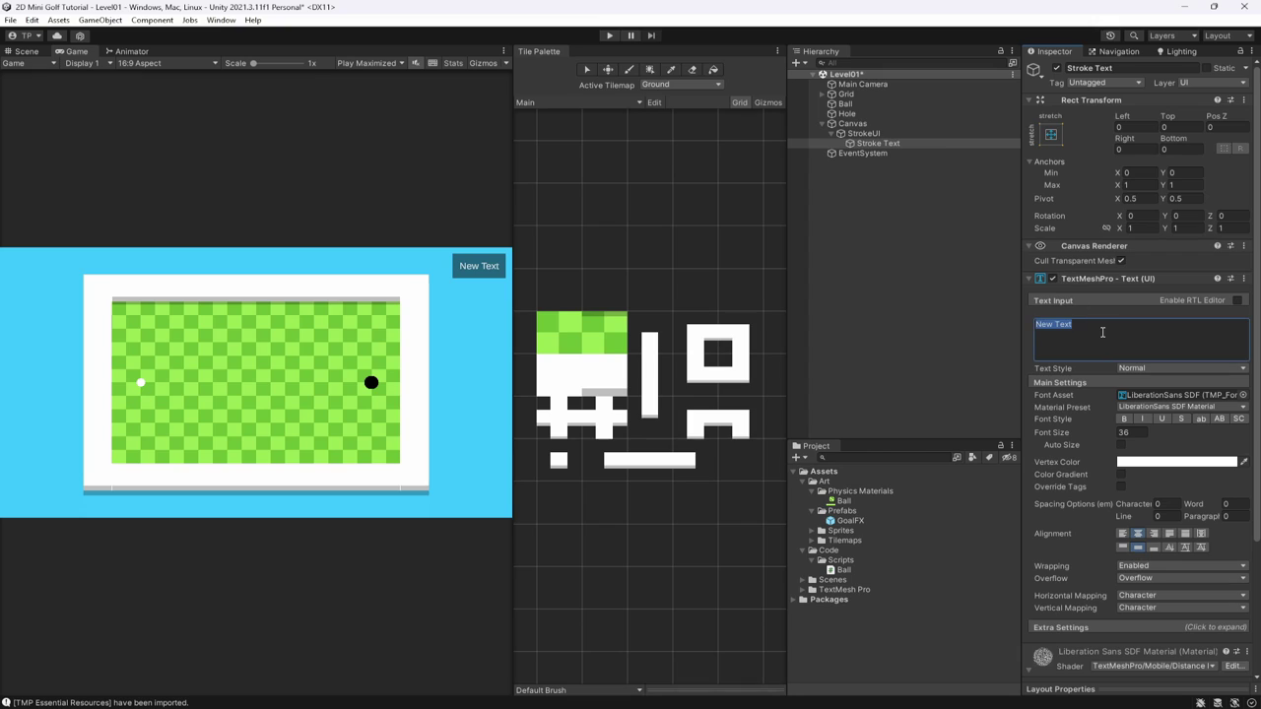
type("0/0")
left_click(1123, 419)
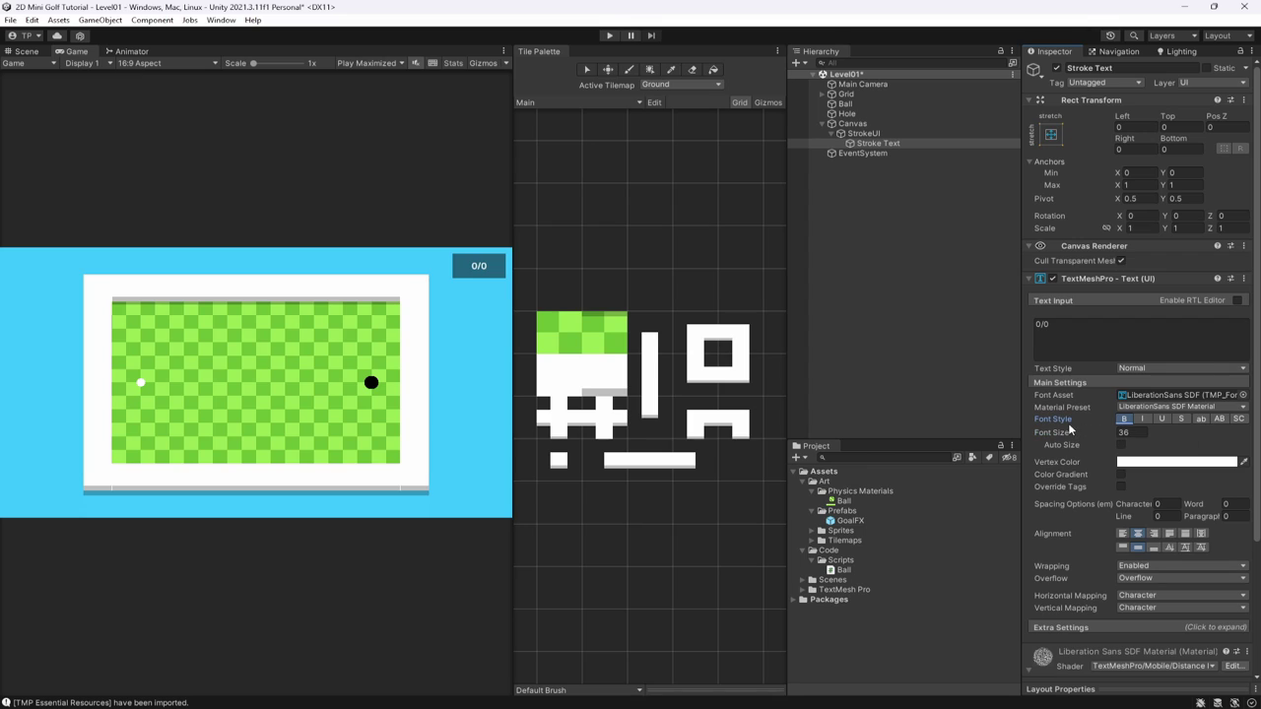
left_click(1120, 445)
left_click(1174, 457)
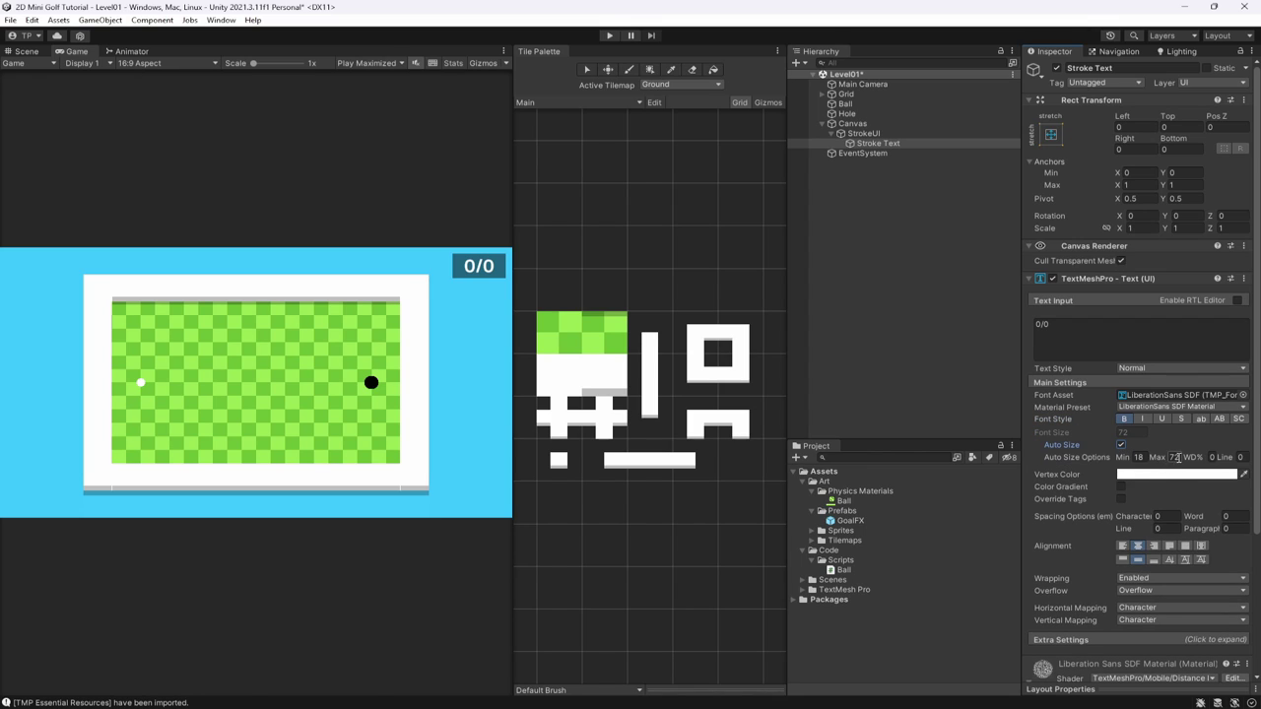
type("64")
Create an empty object under the Canvas named LevelCompleteUI.
left_click(864, 133)
left_click(833, 133)
left_click(843, 126)
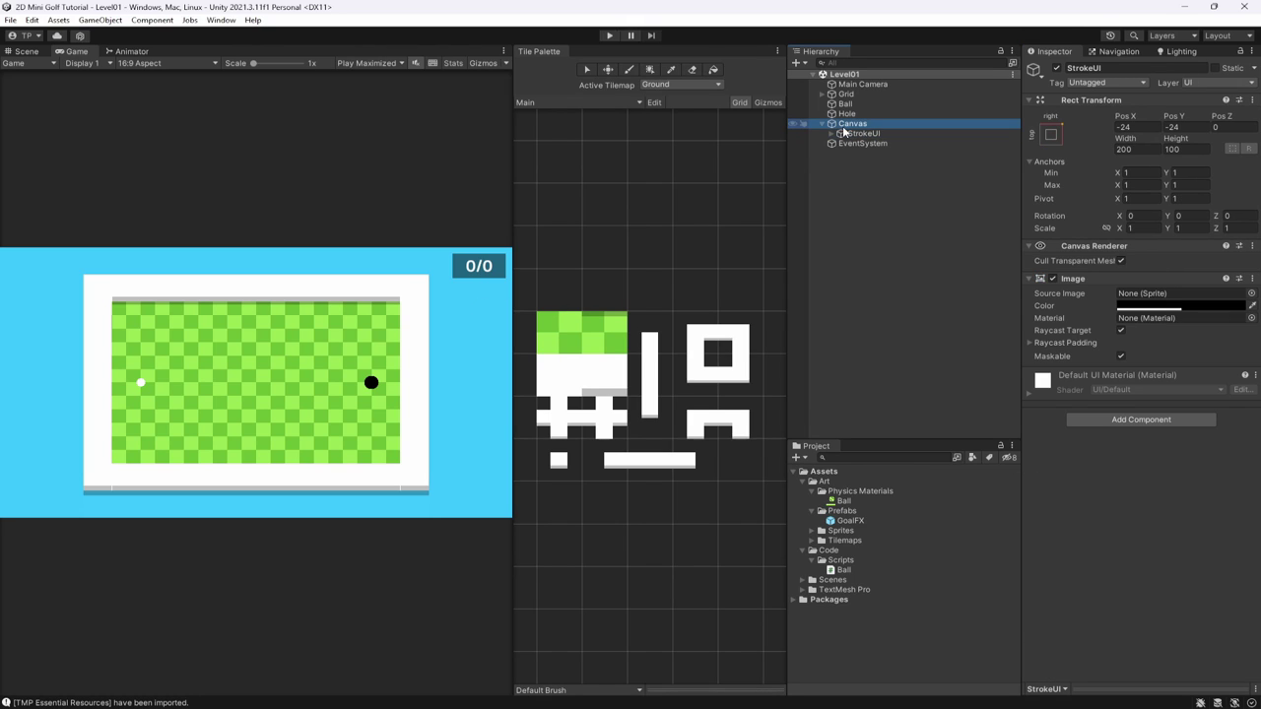
right_click(848, 126)
mouse_move(912, 311)
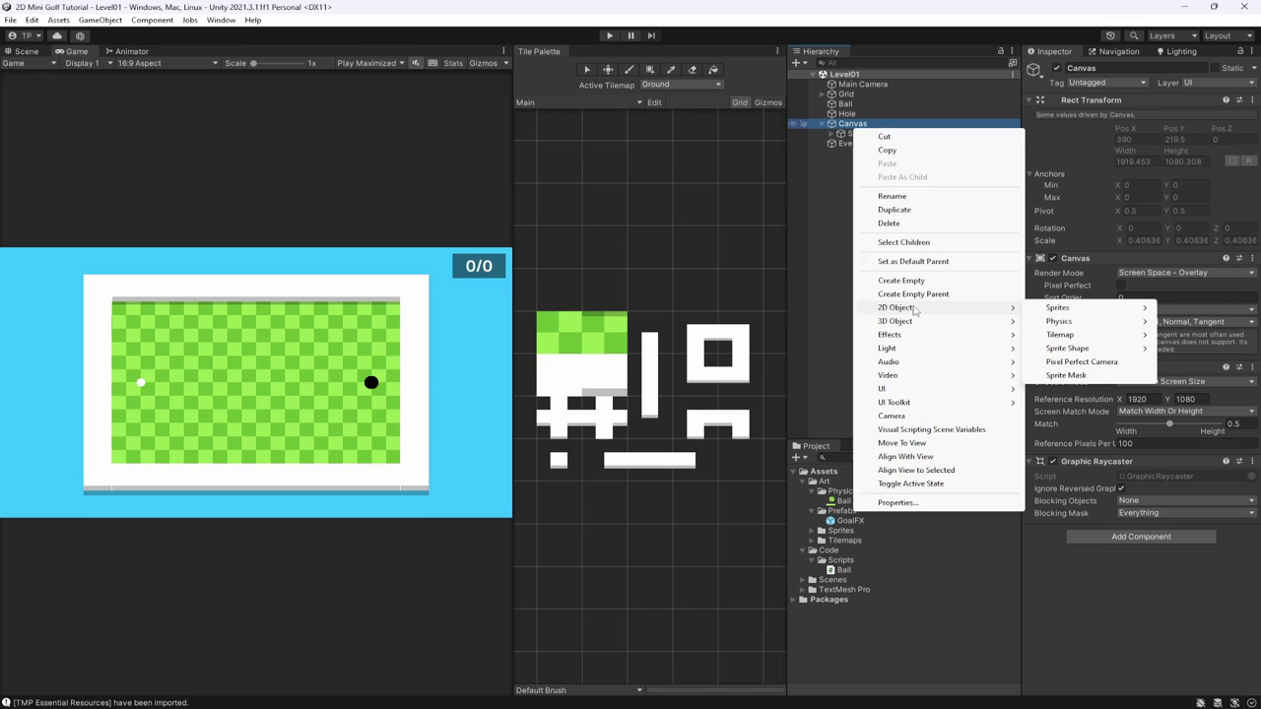
left_click(856, 131)
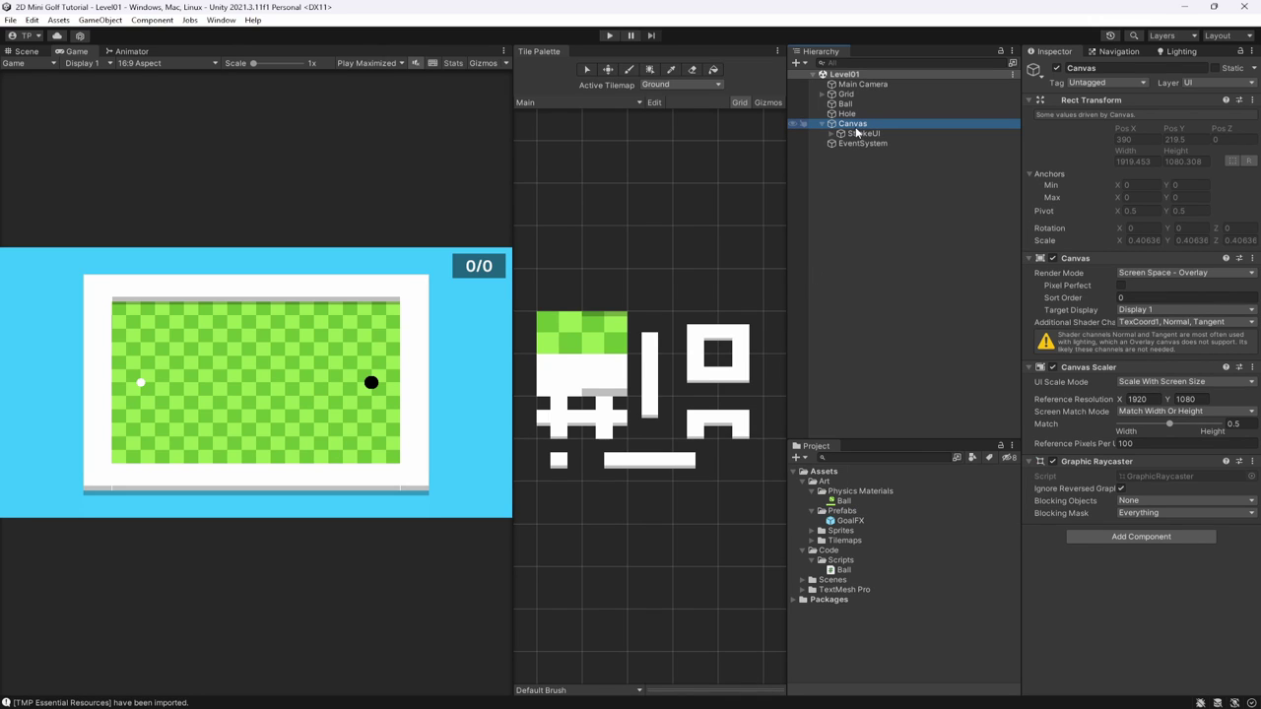
right_click(856, 131)
left_click(916, 279)
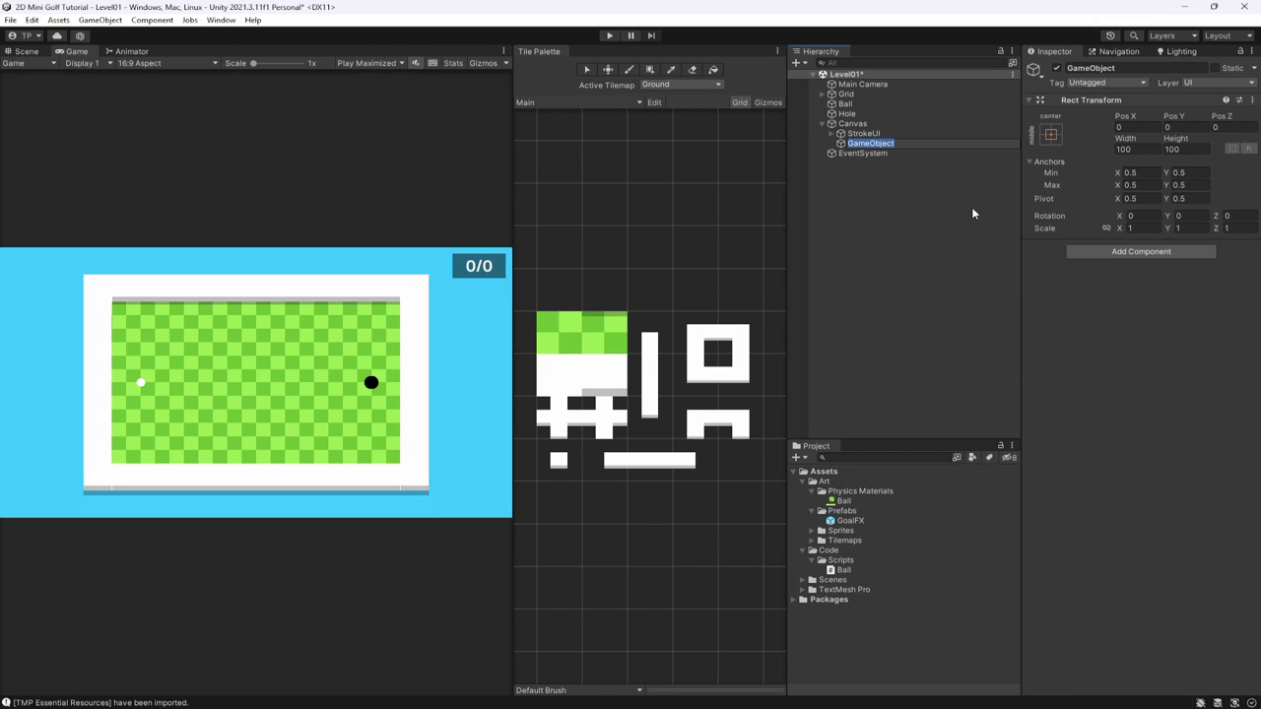
type("LevelCompleteUI")
key("Return")
Save the scene and stretch LevelCompleteUI to fill the whole canvas.
key("ctrl+s")
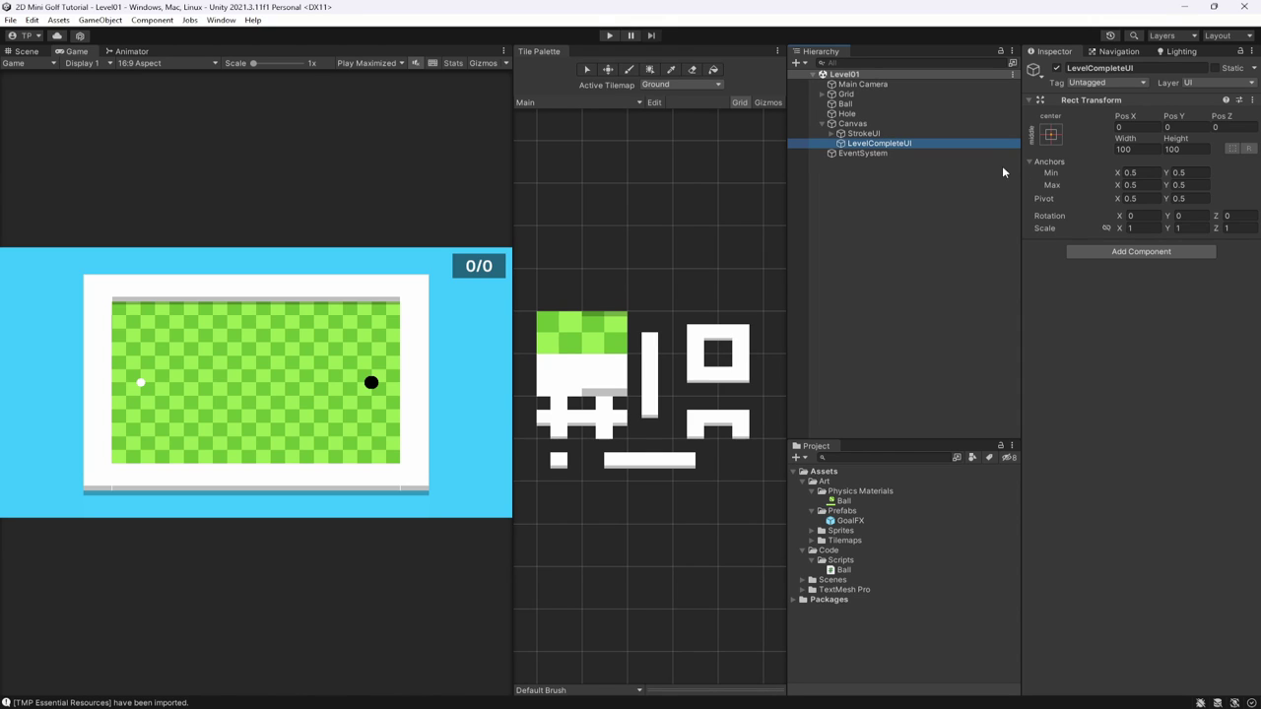
left_click(1050, 134)
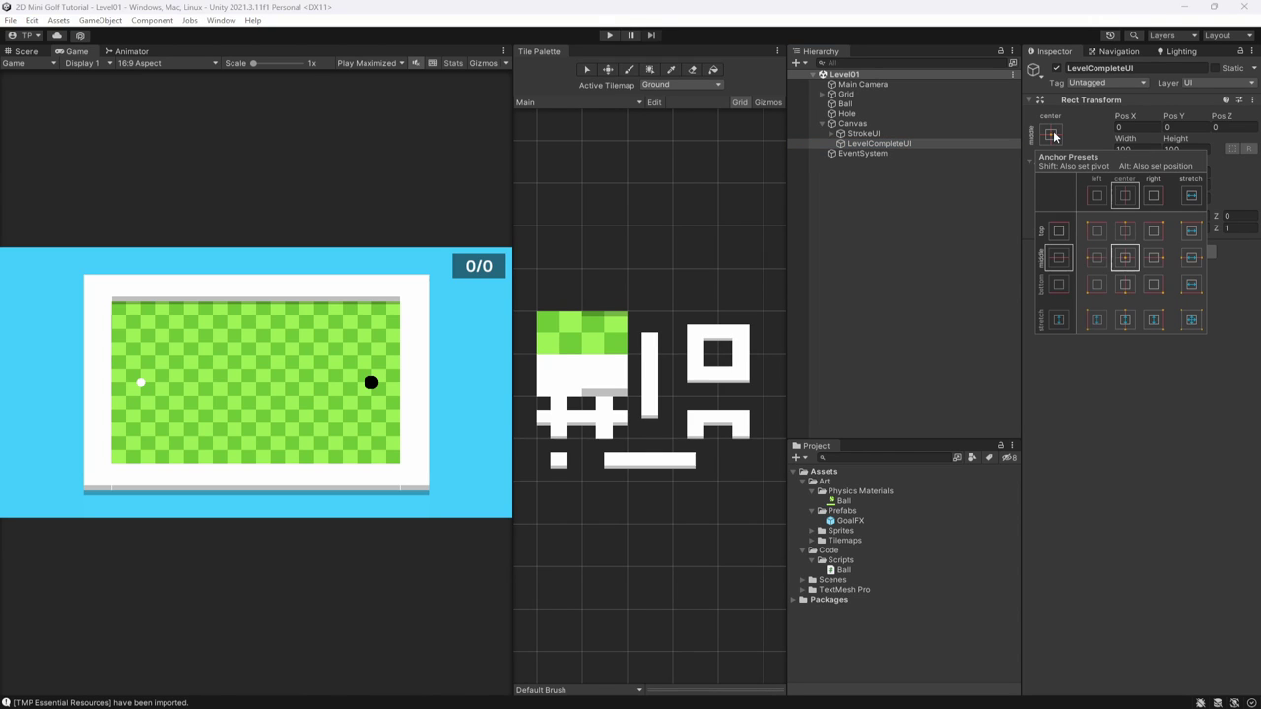
left_click(1191, 319, "alt")
Add an Image named BG inside LevelCompleteUI.
right_click(877, 144)
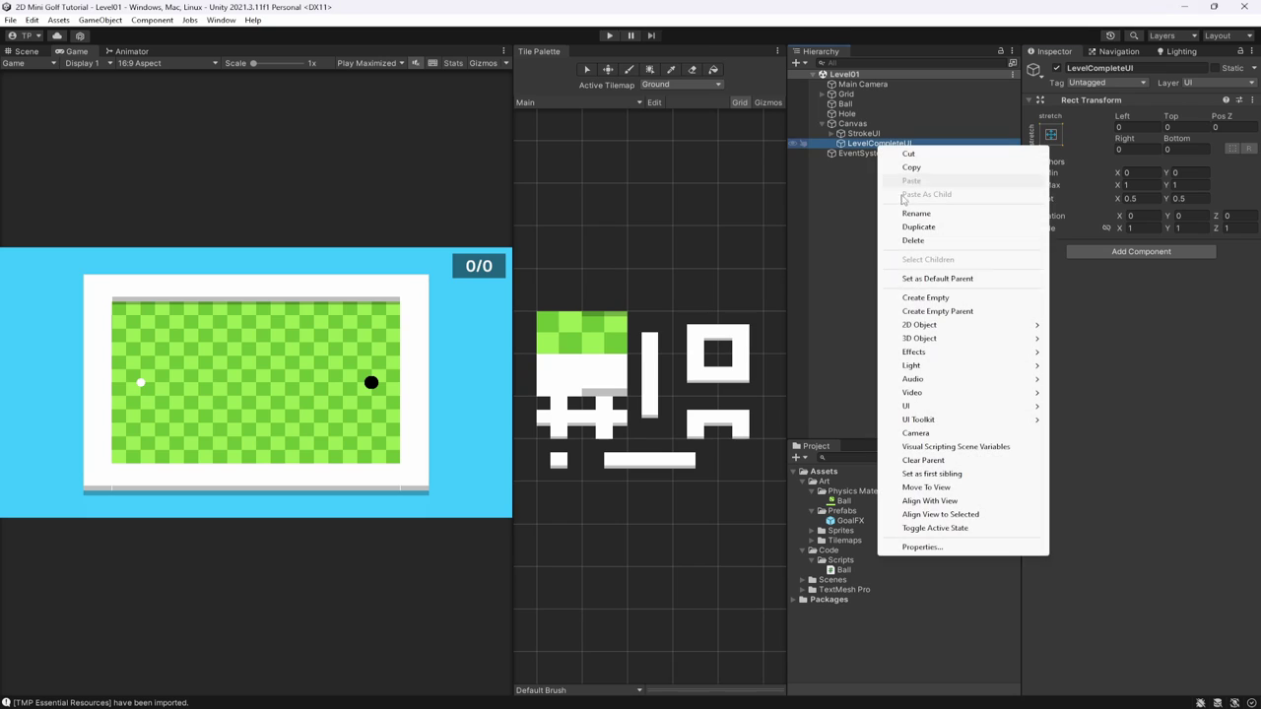
mouse_move(908, 407)
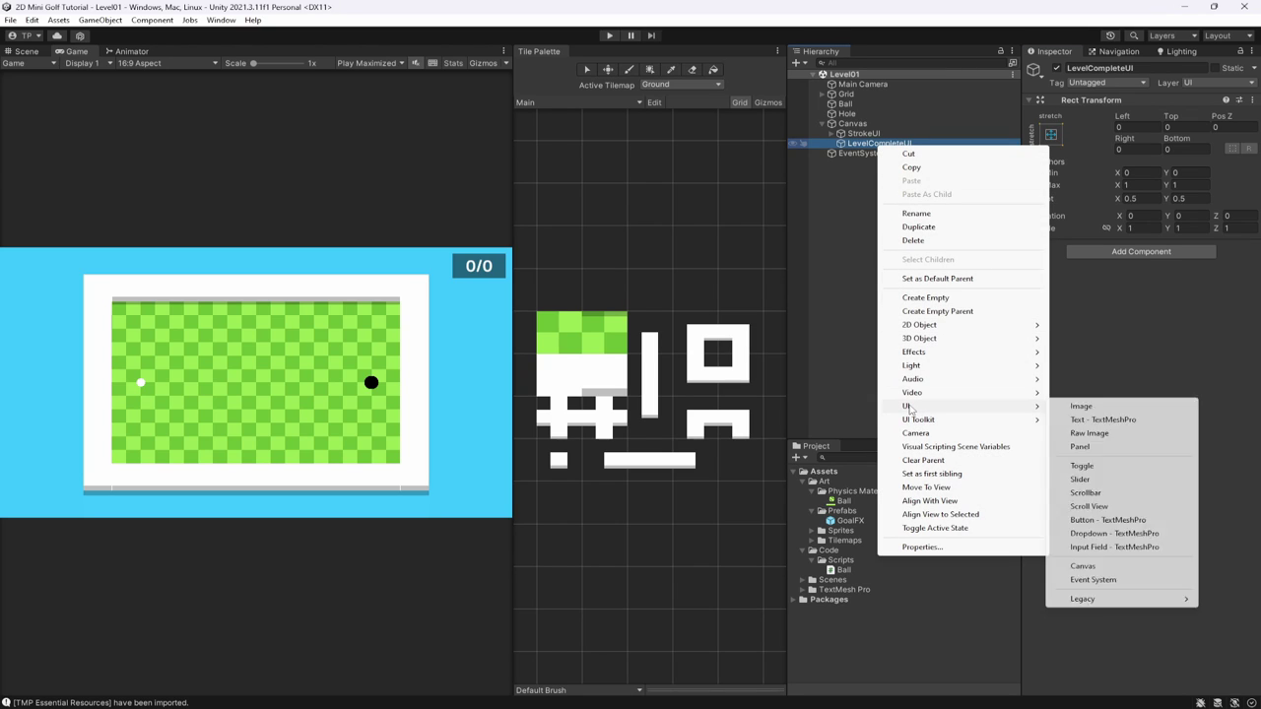
left_click(1088, 406)
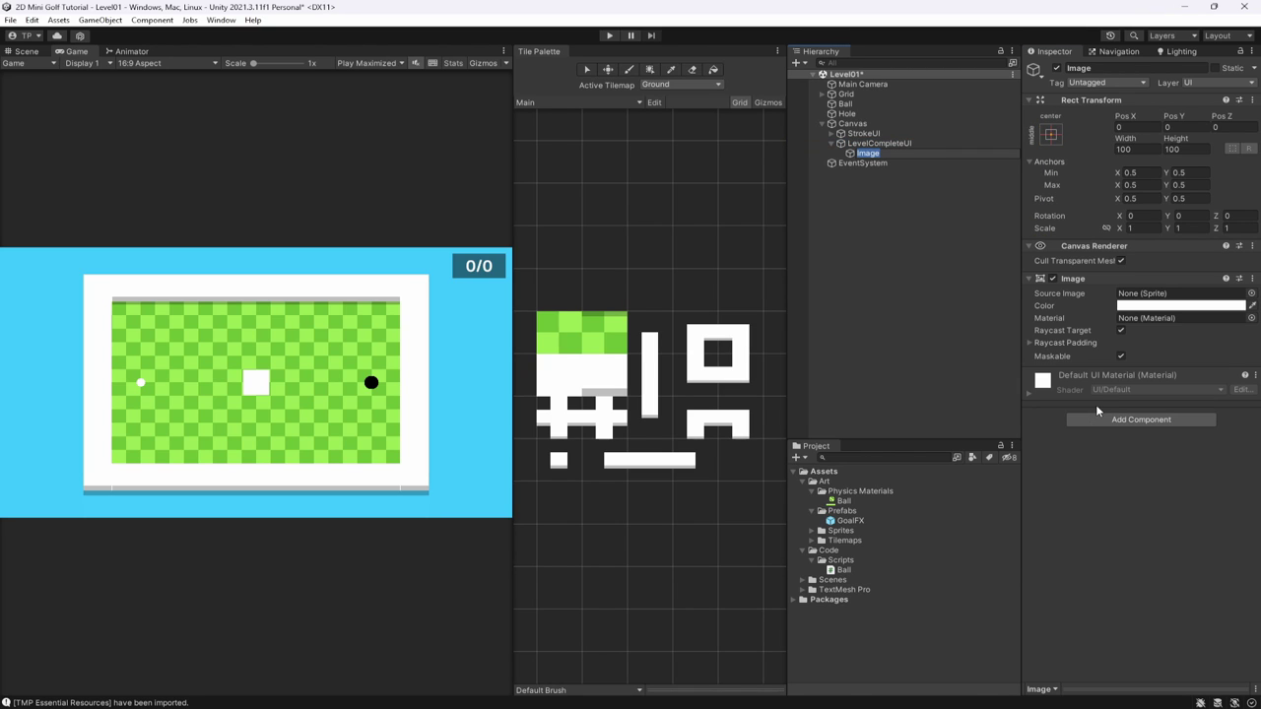
type("BG")
key("Return")
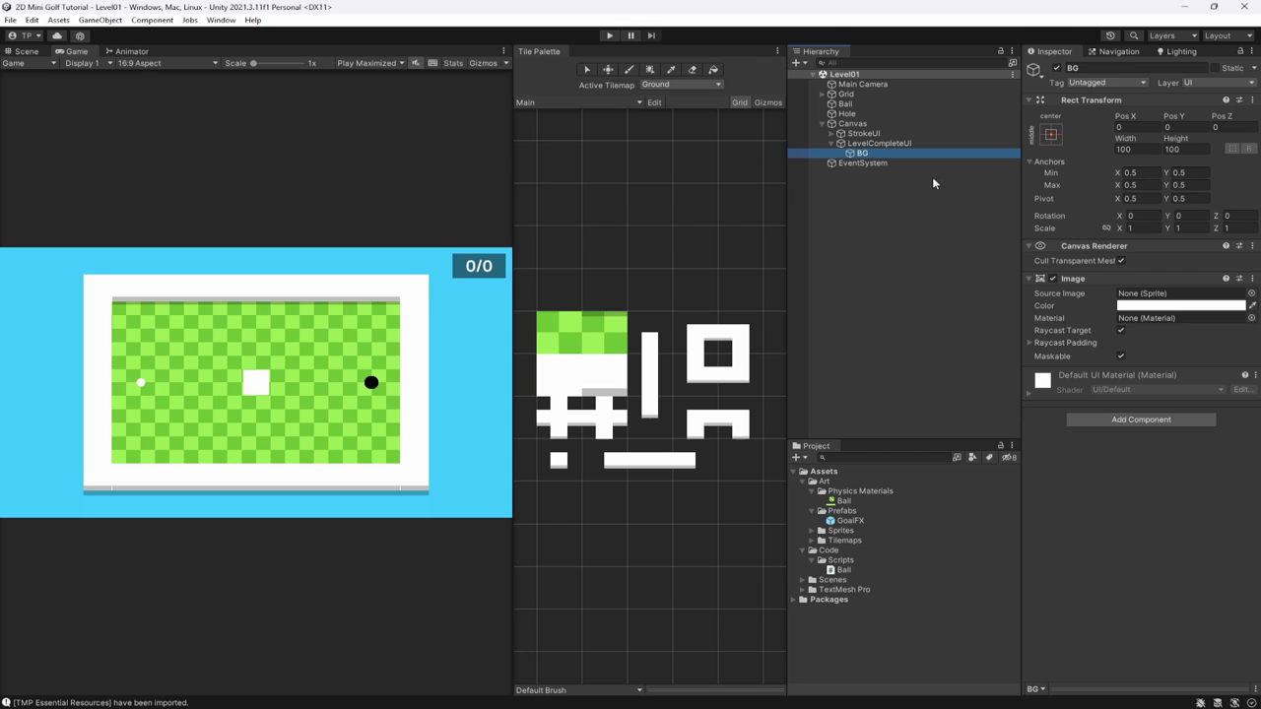
Size BG to 768 by 768 and save the scene.
left_click(1137, 146)
type("768")
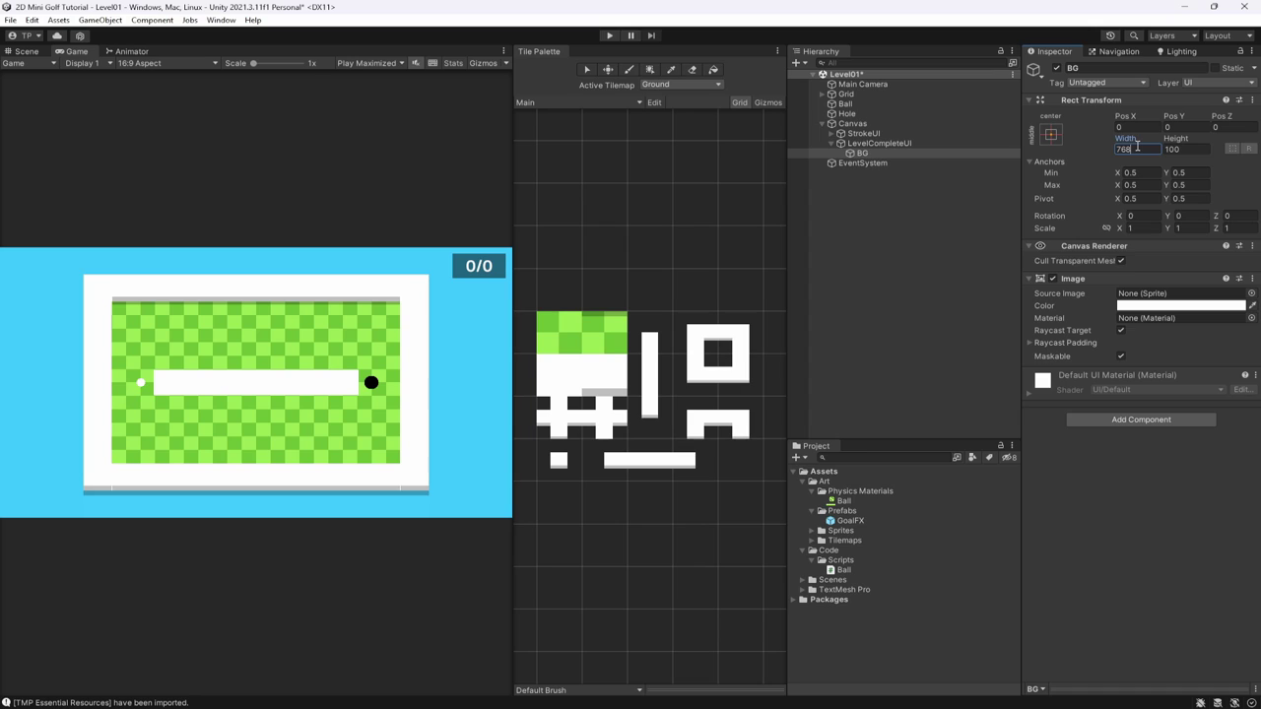
key("Tab")
type("768")
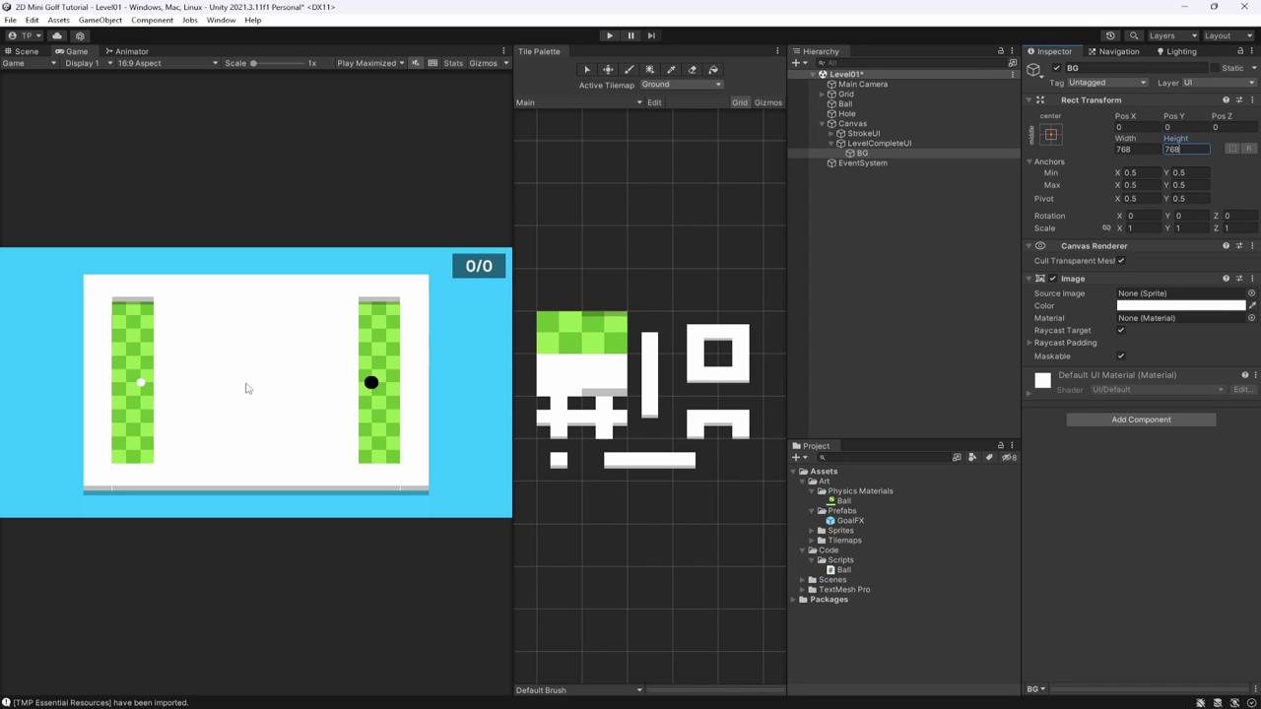
key("ctrl+s")
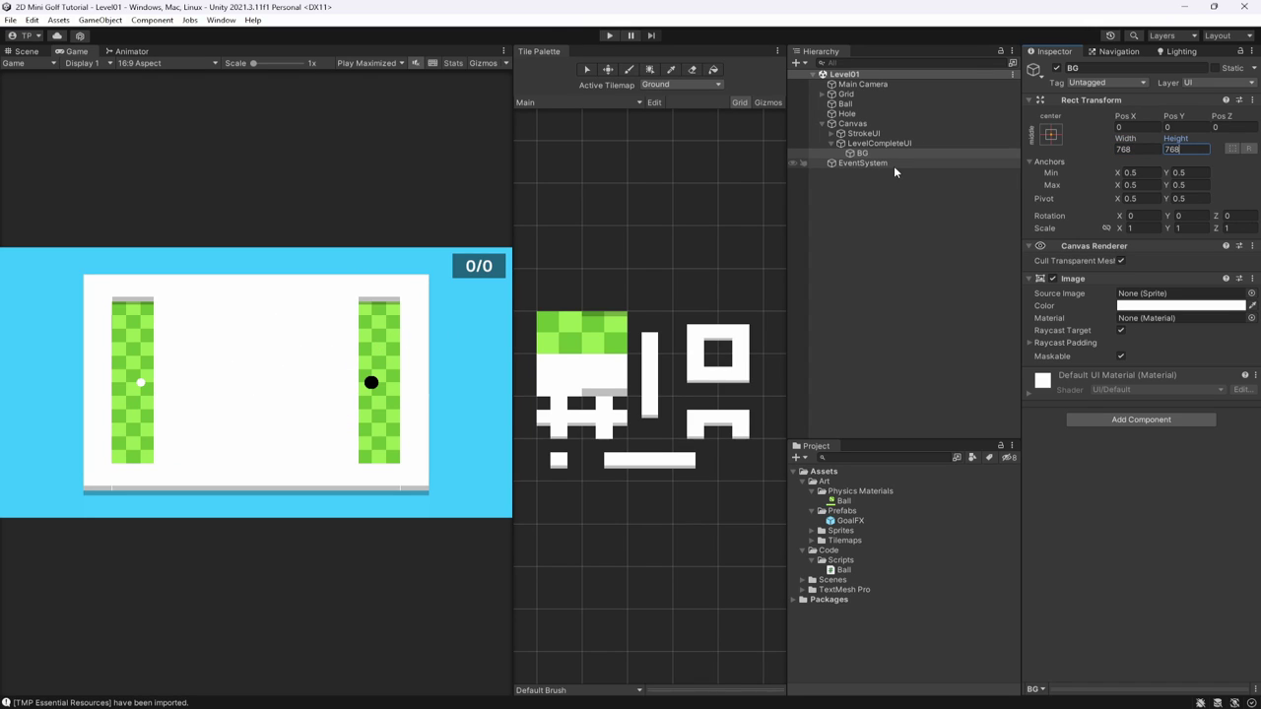
left_click(886, 144)
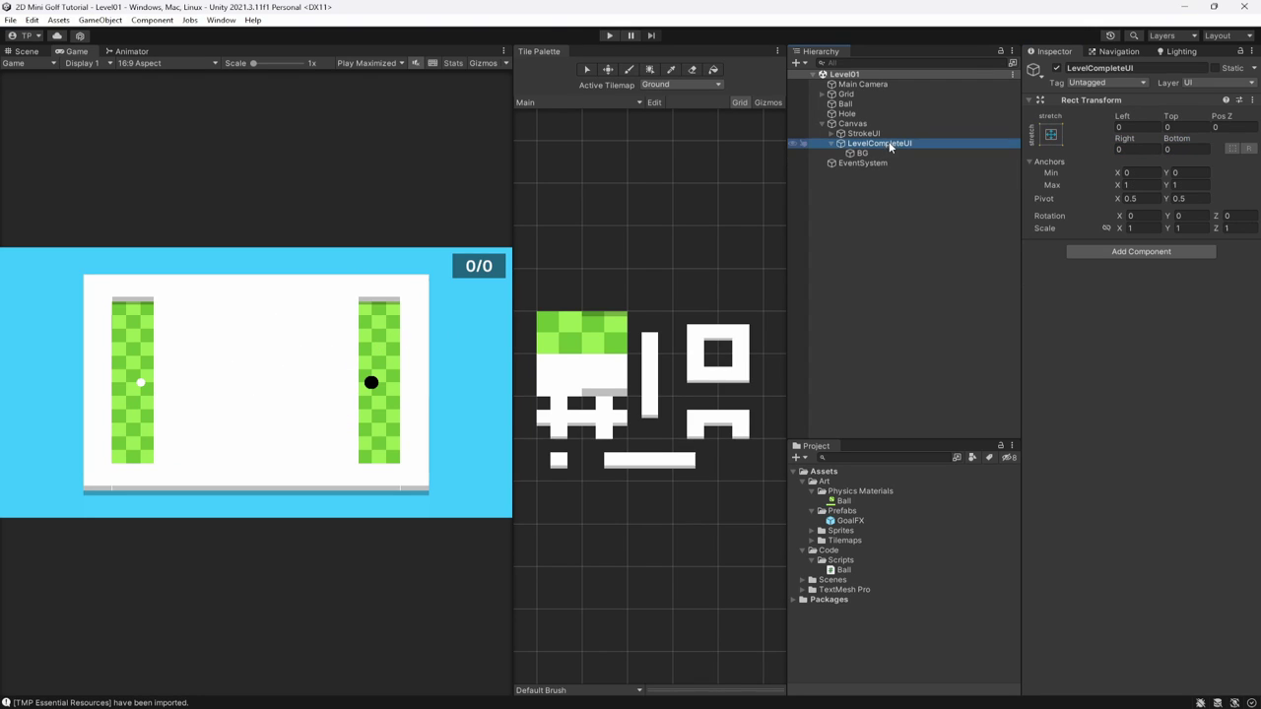
Add an Image component to LevelCompleteUI coloured black with alpha 128.
left_click(1152, 252)
type("image")
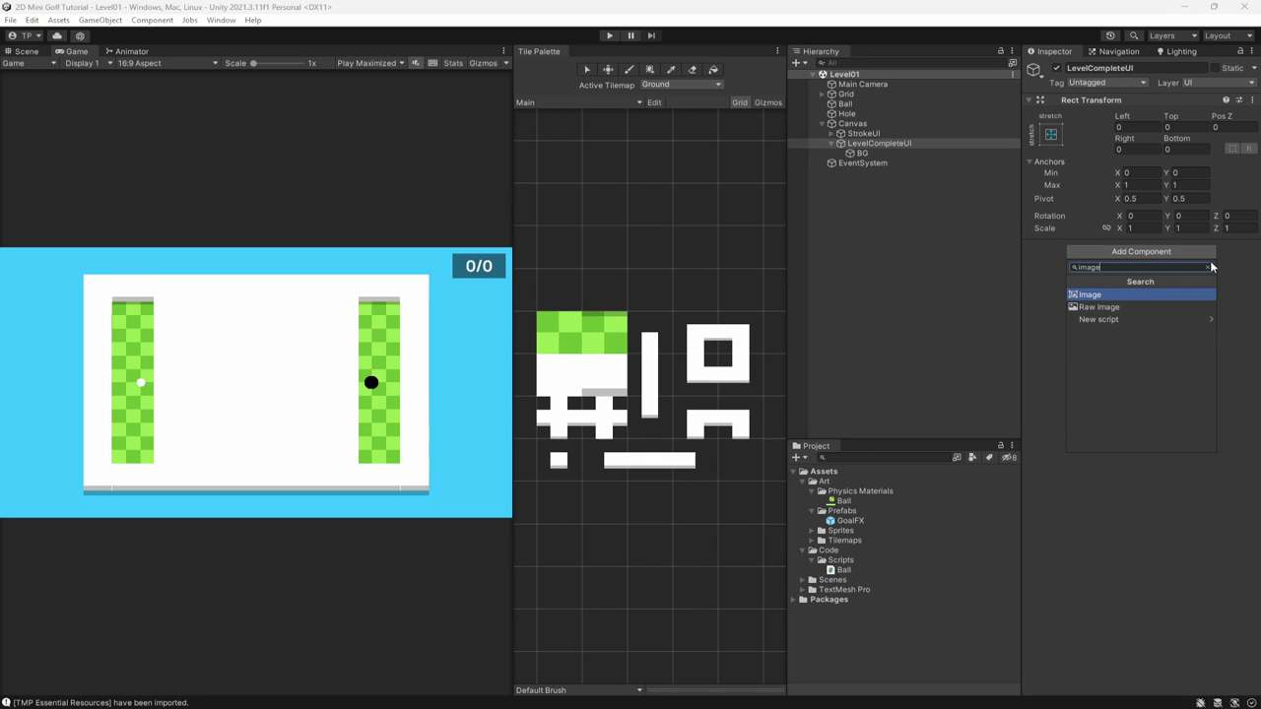
key("Return")
left_click(1198, 308)
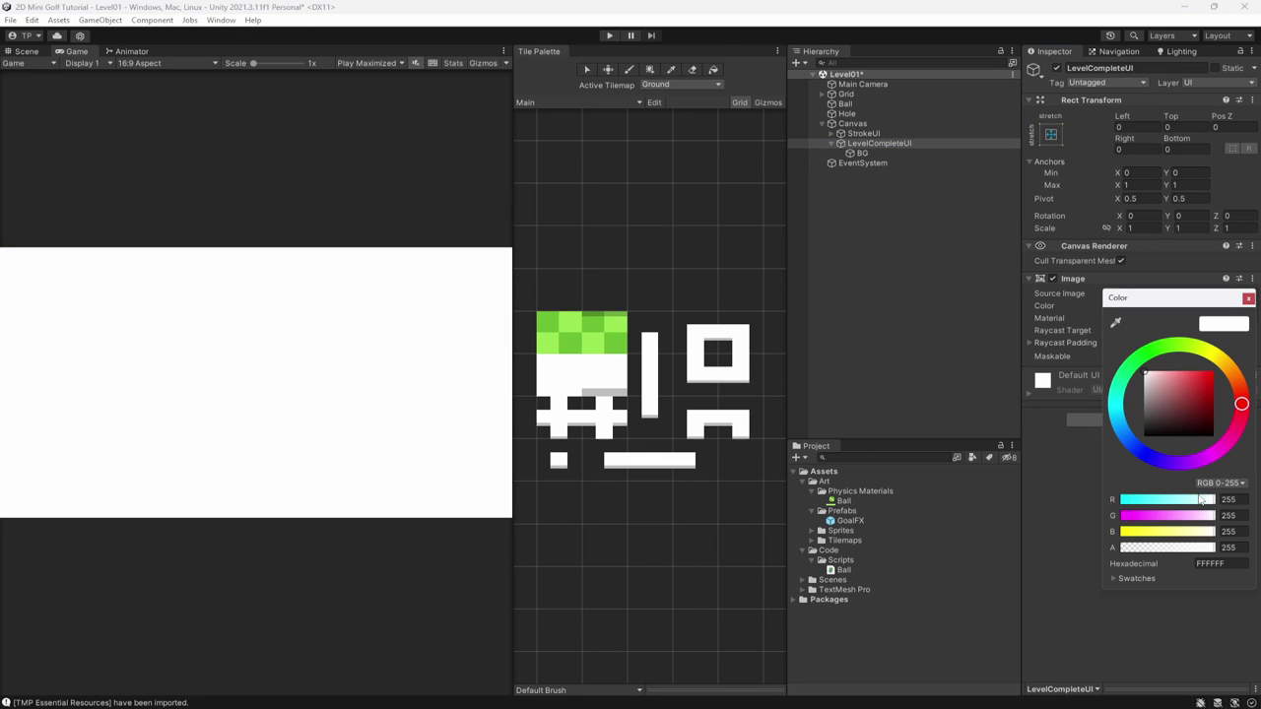
left_click_drag(1153, 424, 1092, 465)
left_click(1231, 547)
type("128")
key("Return")
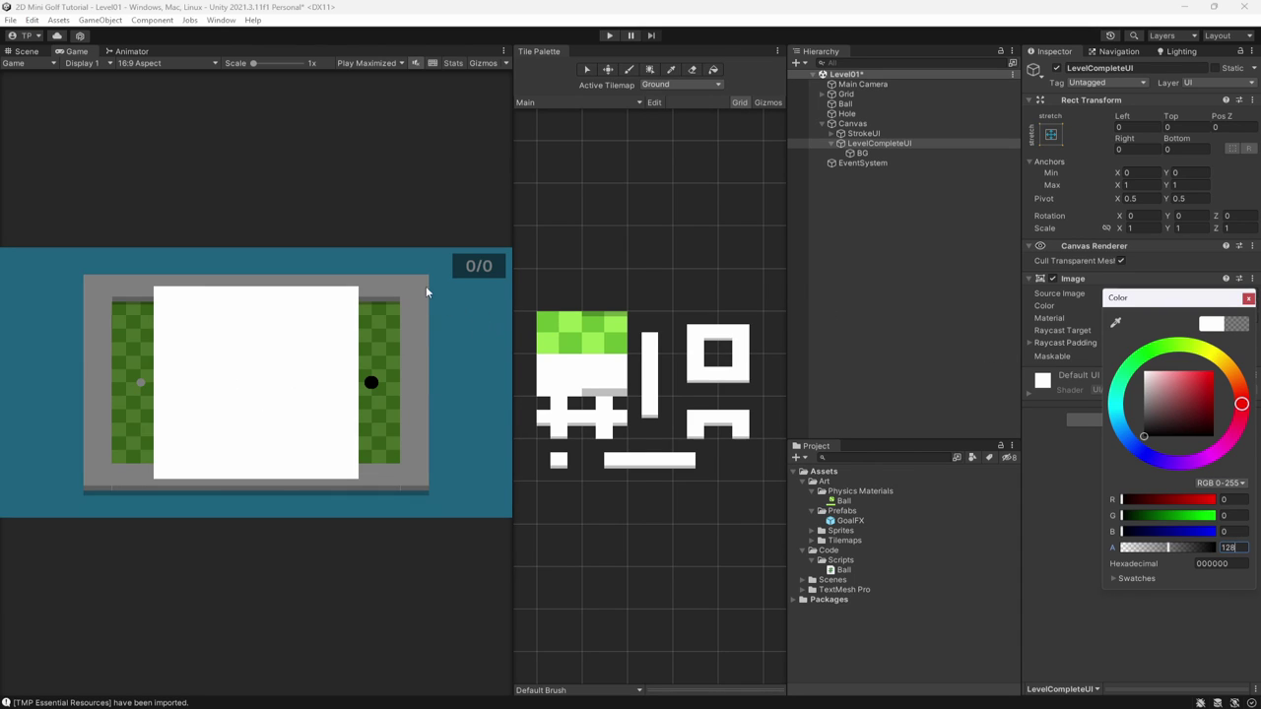
left_click(863, 154)
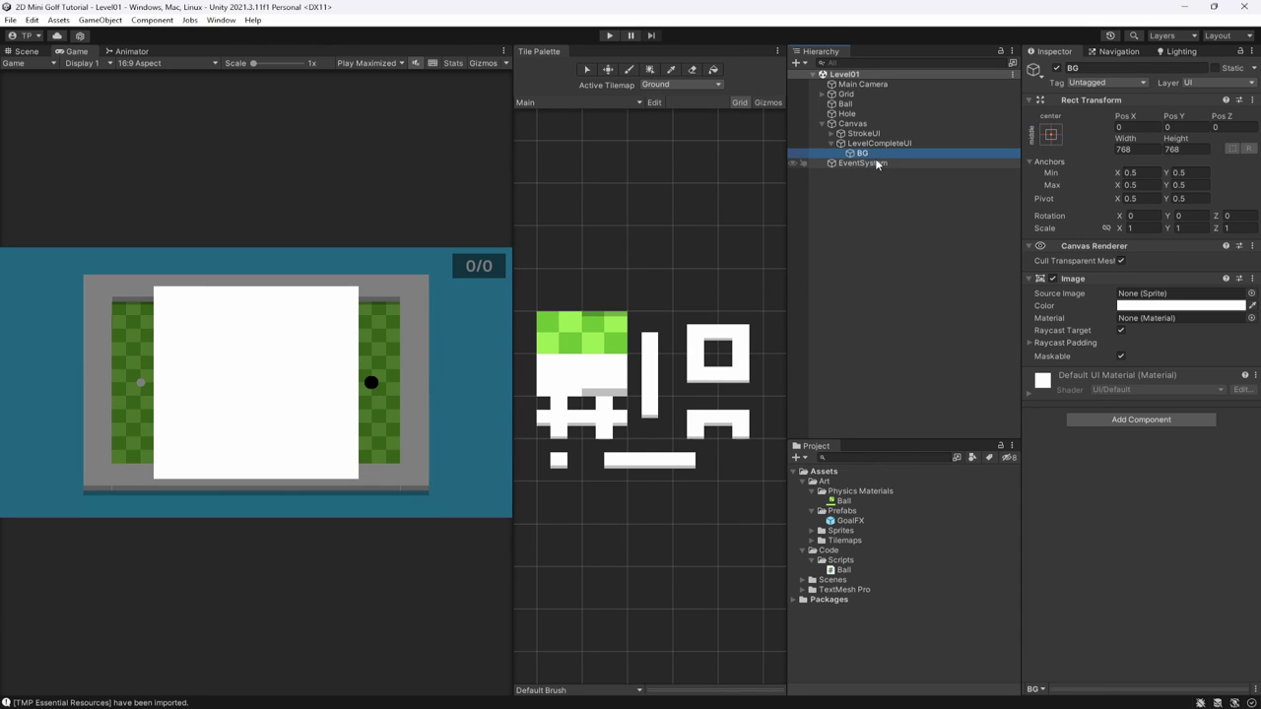
Add a TextMeshPro text named Title under BG and save the scene.
right_click(867, 155)
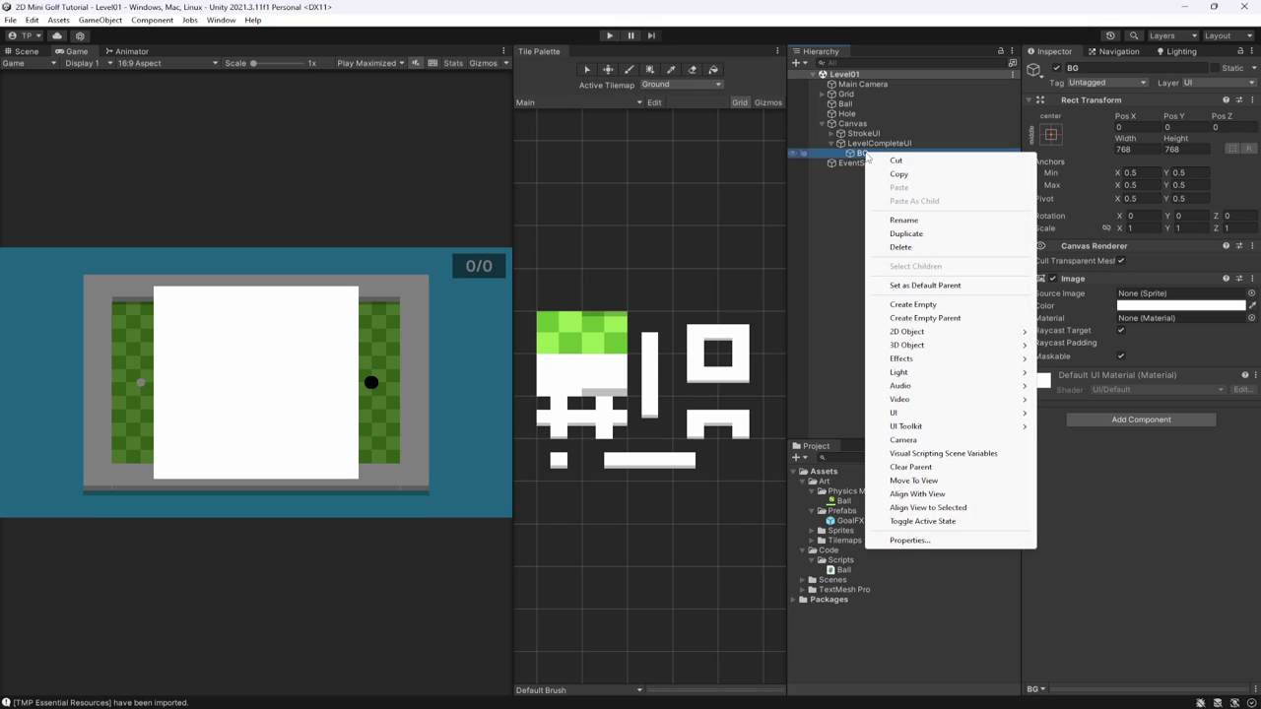
mouse_move(946, 413)
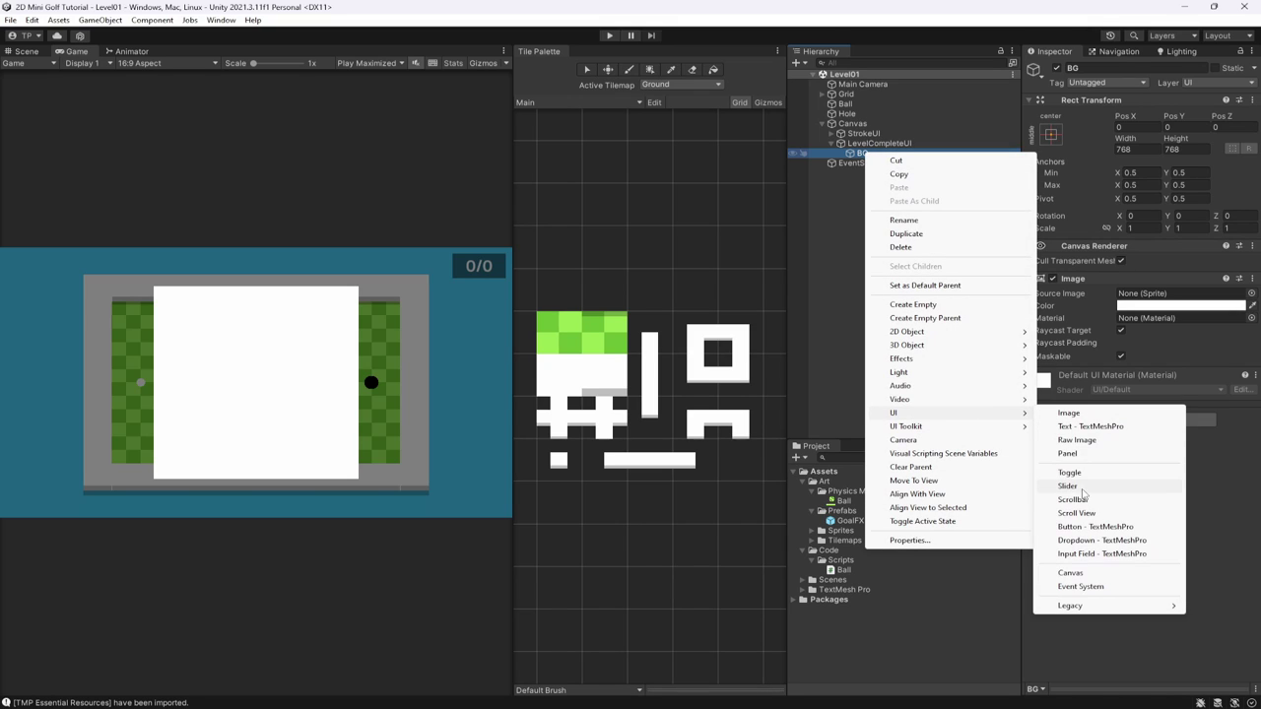
left_click(1079, 429)
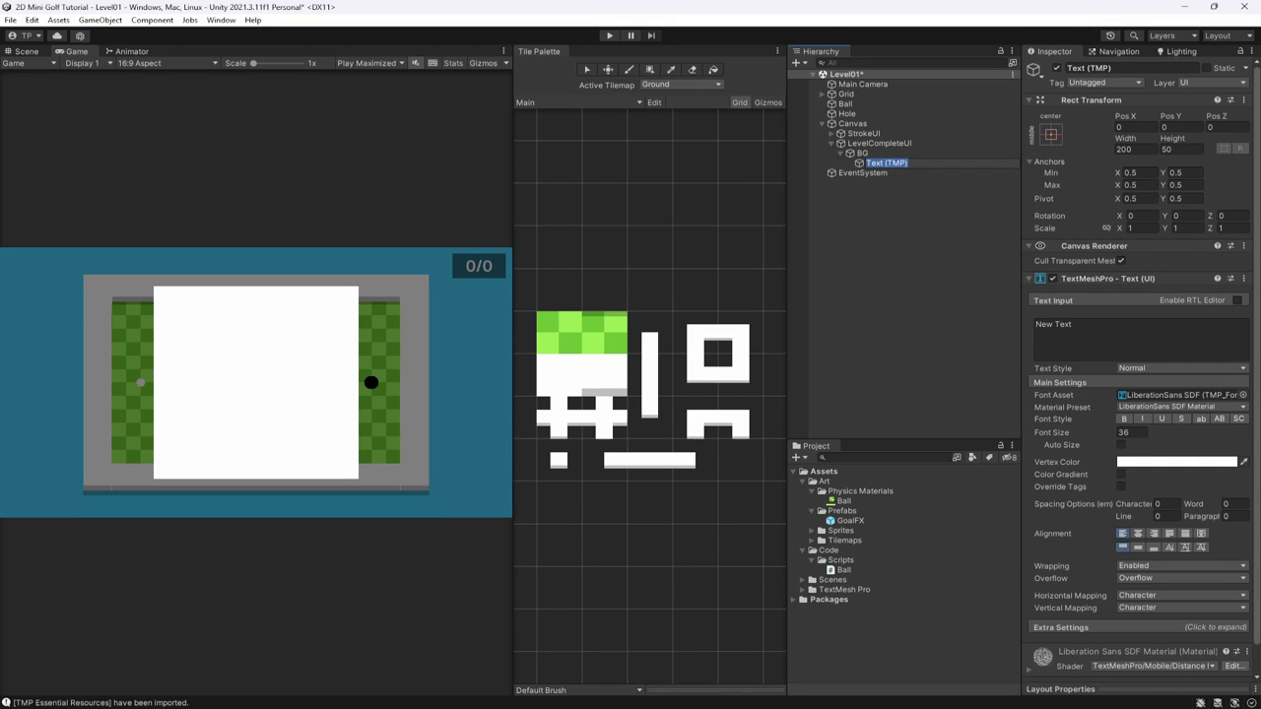
type("Title")
key("Return")
key("ctrl+s")
Set the Title text to 'Level Complete' in bold uppercase.
left_click(1113, 338)
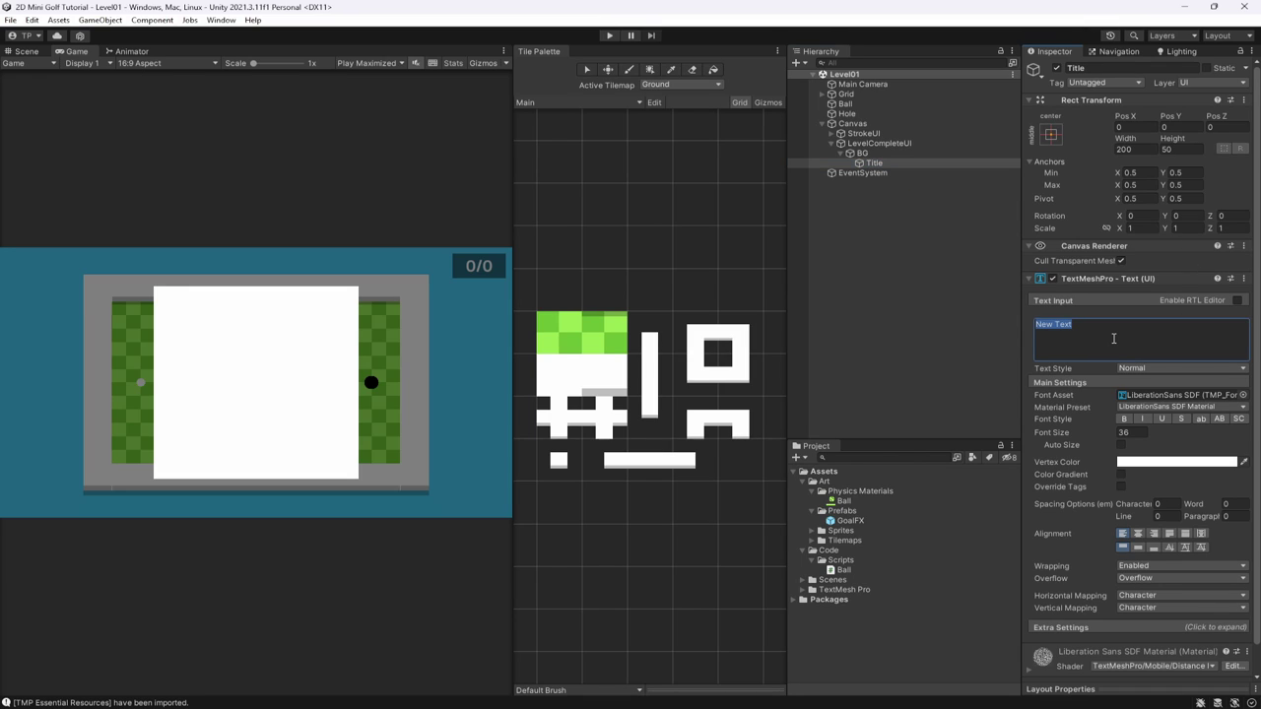
type("Level Complete")
left_click(1127, 421)
left_click(1220, 420)
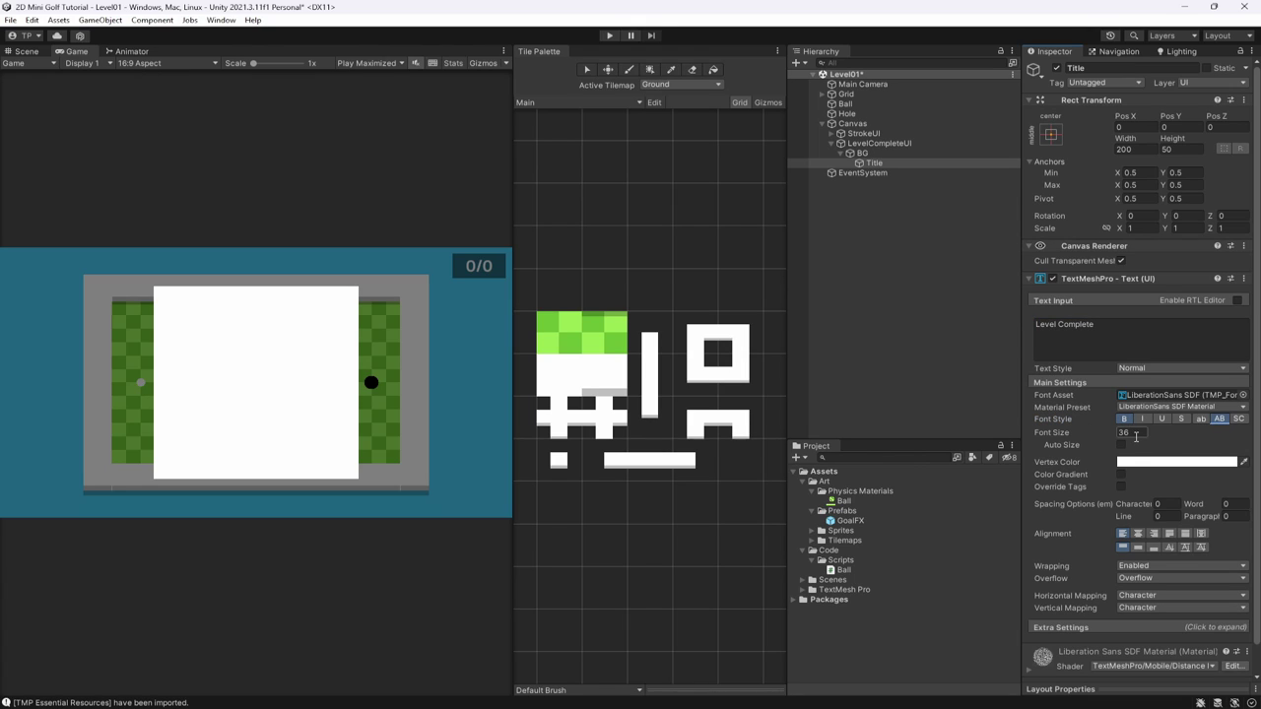
Colour the Title text black and anchor it stretched across the top of BG.
left_click(1177, 462)
left_click_drag(1164, 514, 1141, 555)
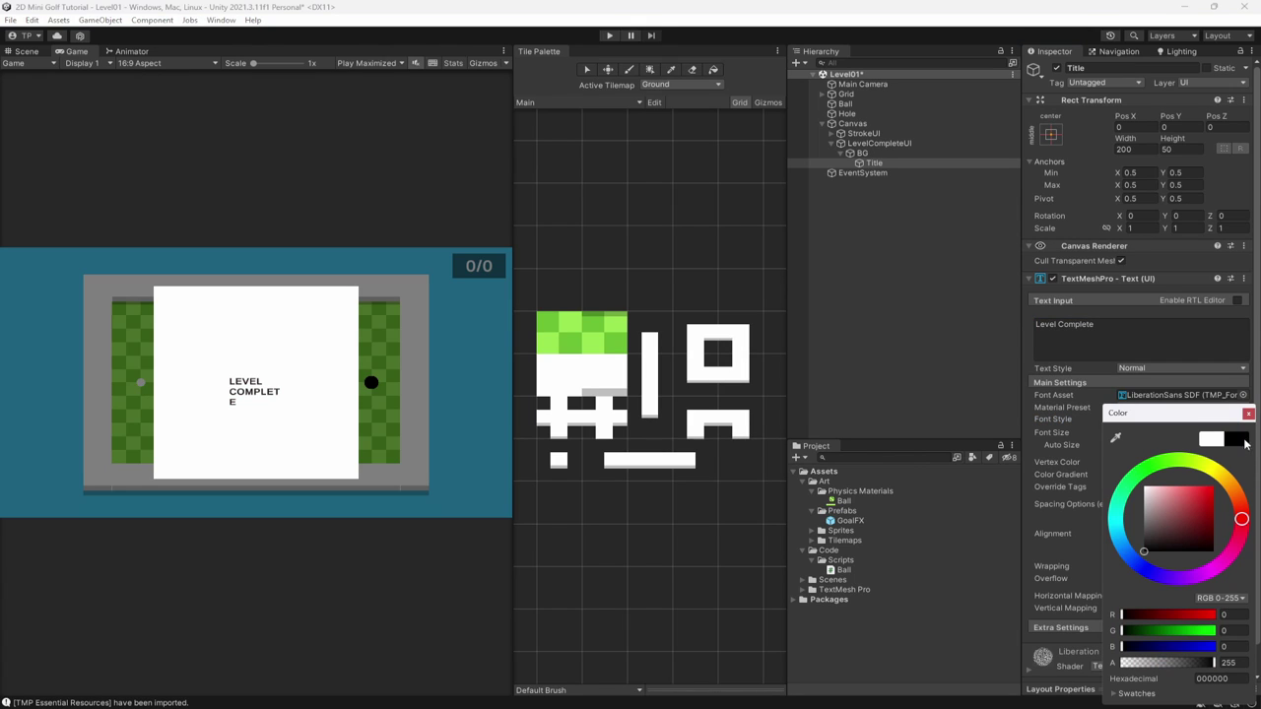
left_click(1249, 414)
left_click(1051, 133)
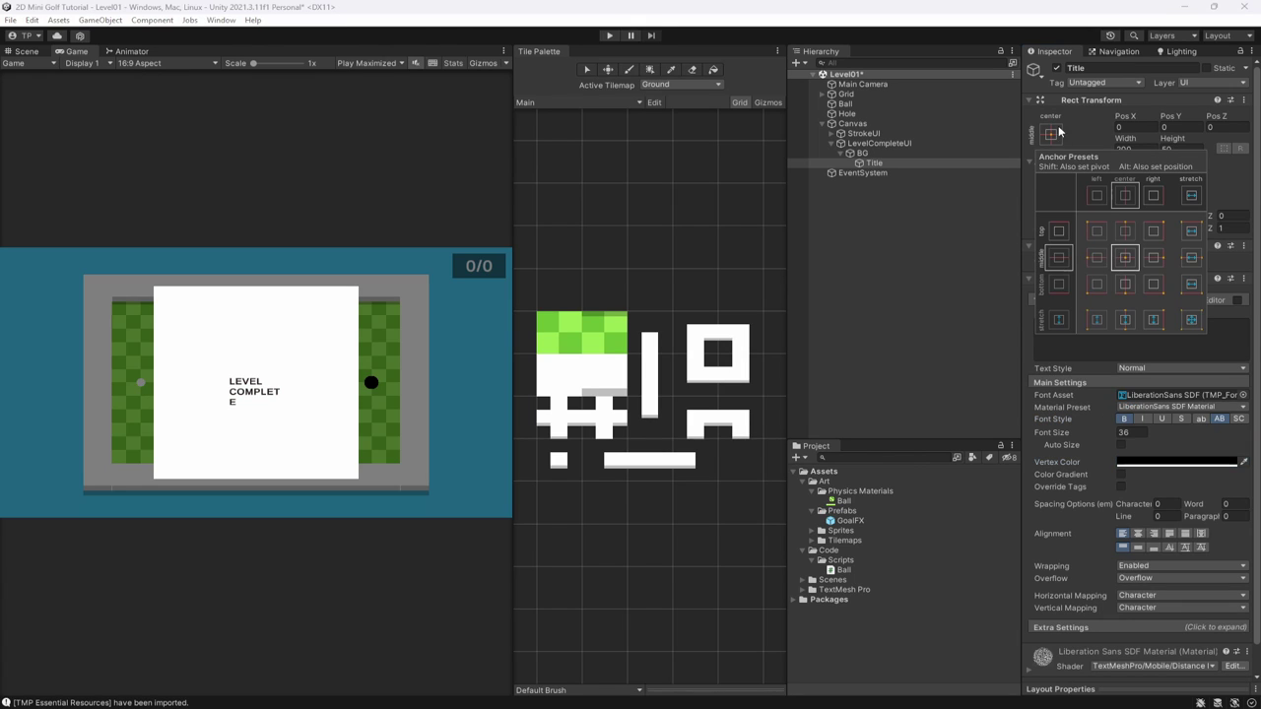
left_click(1124, 231, "alt+shift")
left_click(1132, 150)
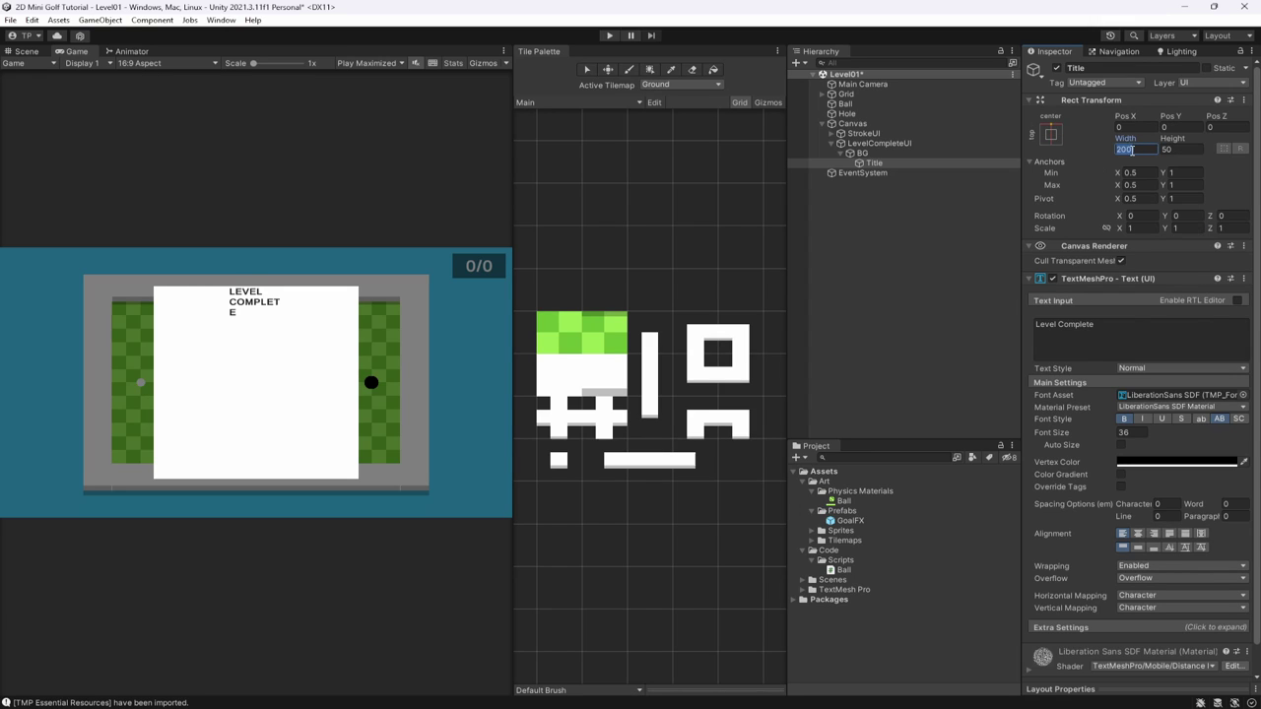
left_click(1051, 133)
left_click(1191, 228, "alt+shift")
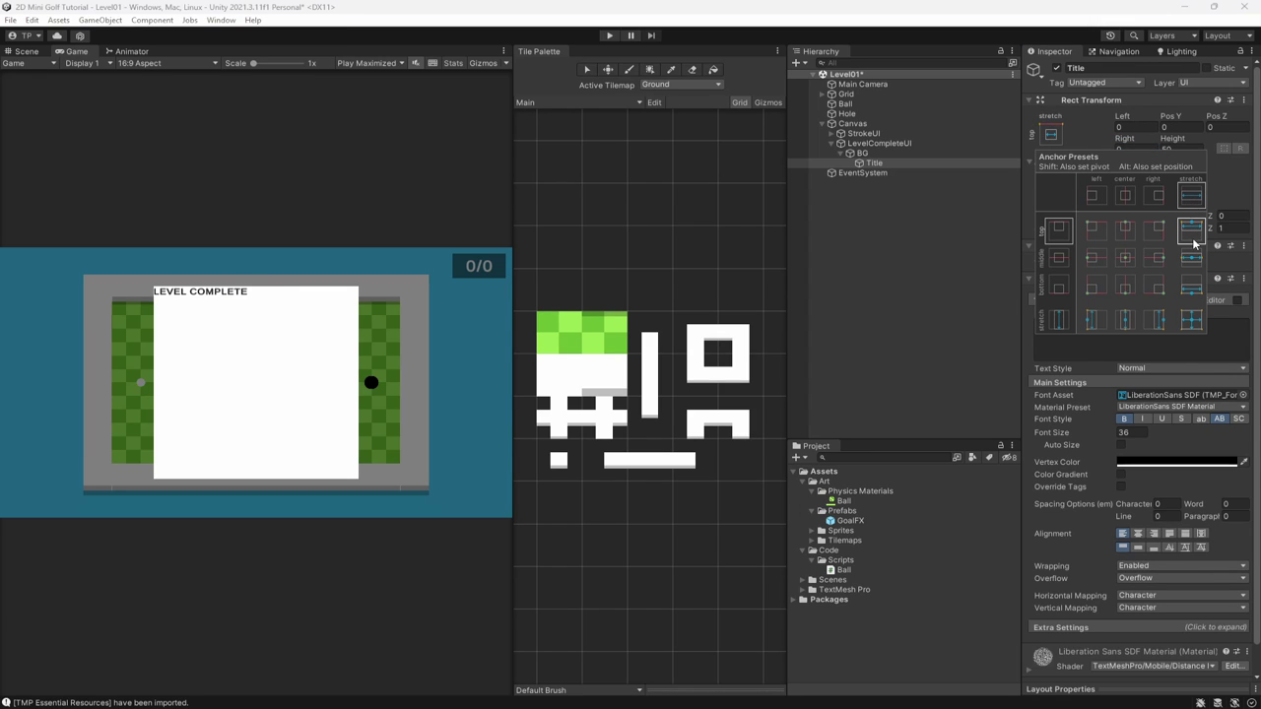
left_click(1194, 243)
Give the Title height 128, centre/middle alignment and font size 64.
left_click(1166, 149)
type("125")
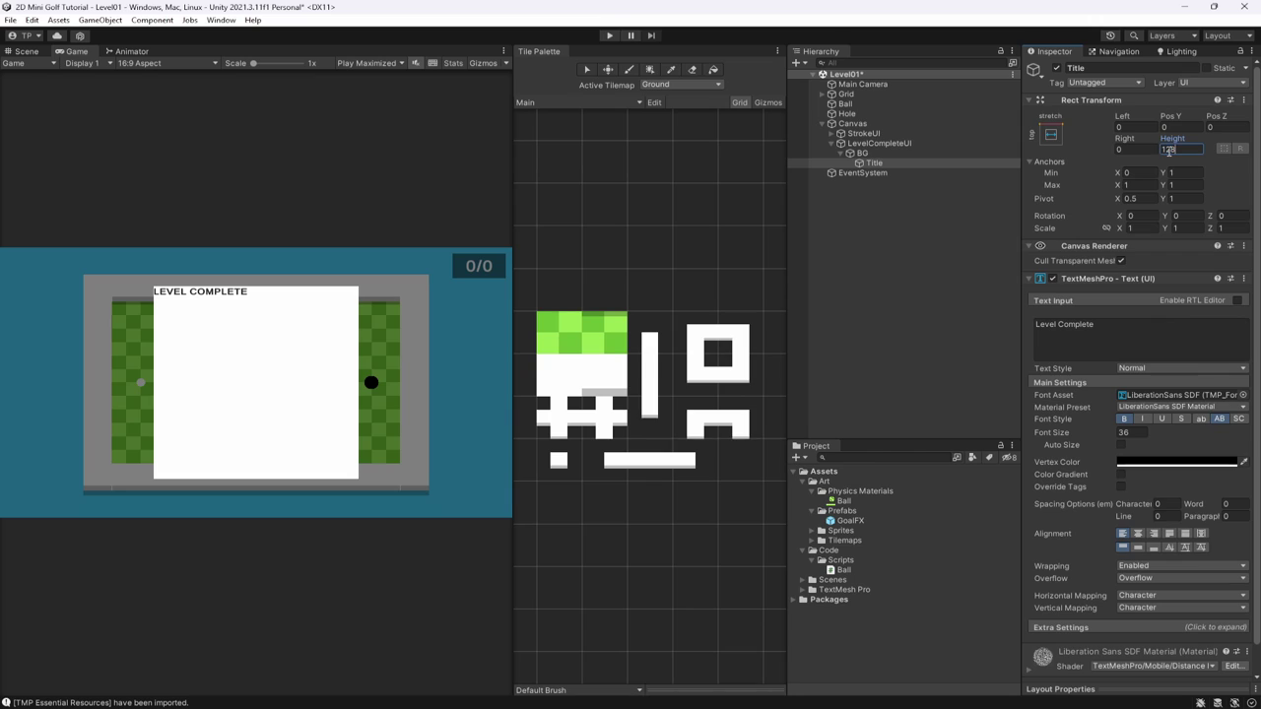
left_click(1138, 533)
left_click(1137, 547)
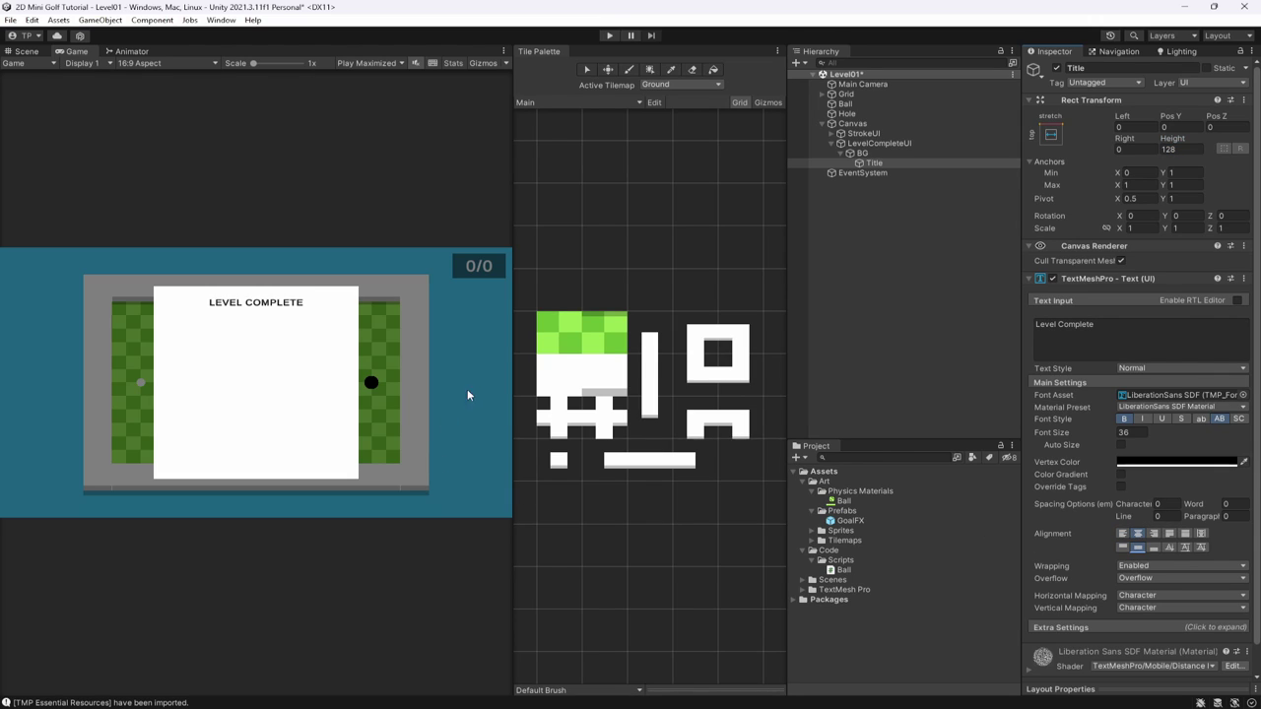
left_click(1122, 445)
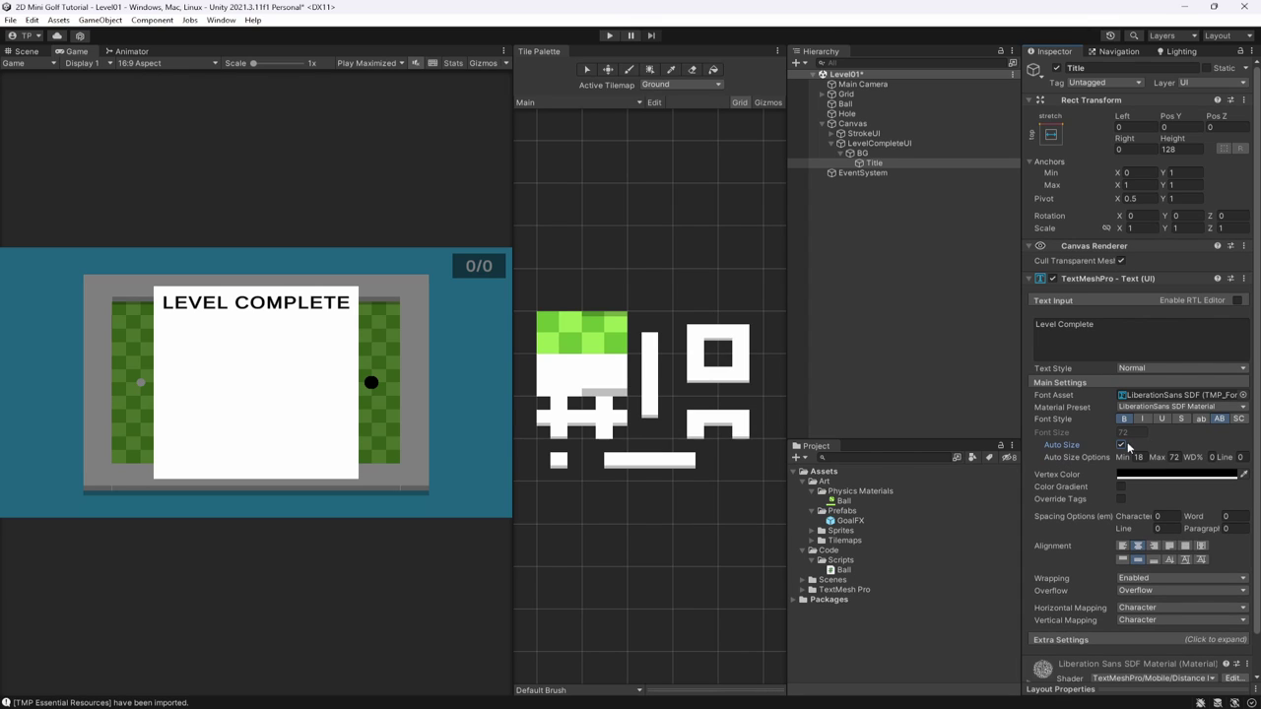
left_click(1121, 445)
type("64")
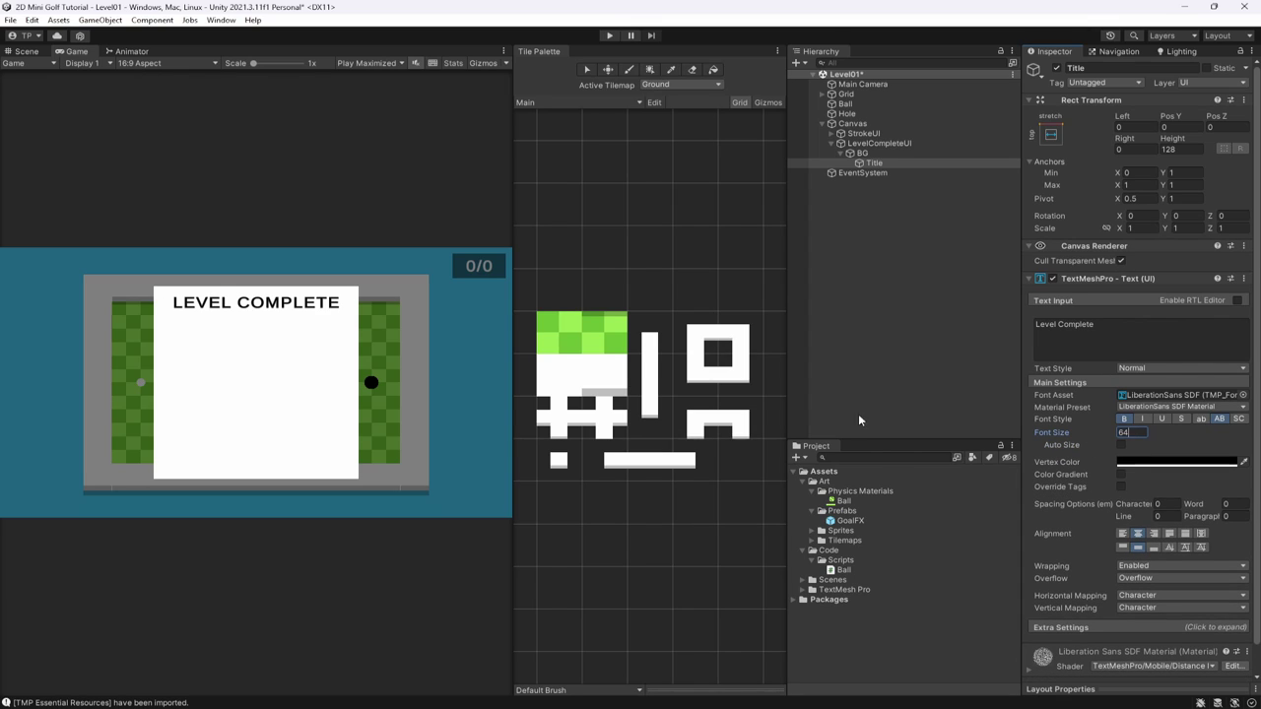
Lower the Title to Pos Y -32 and save the scene.
left_click(1171, 128)
type("-20")
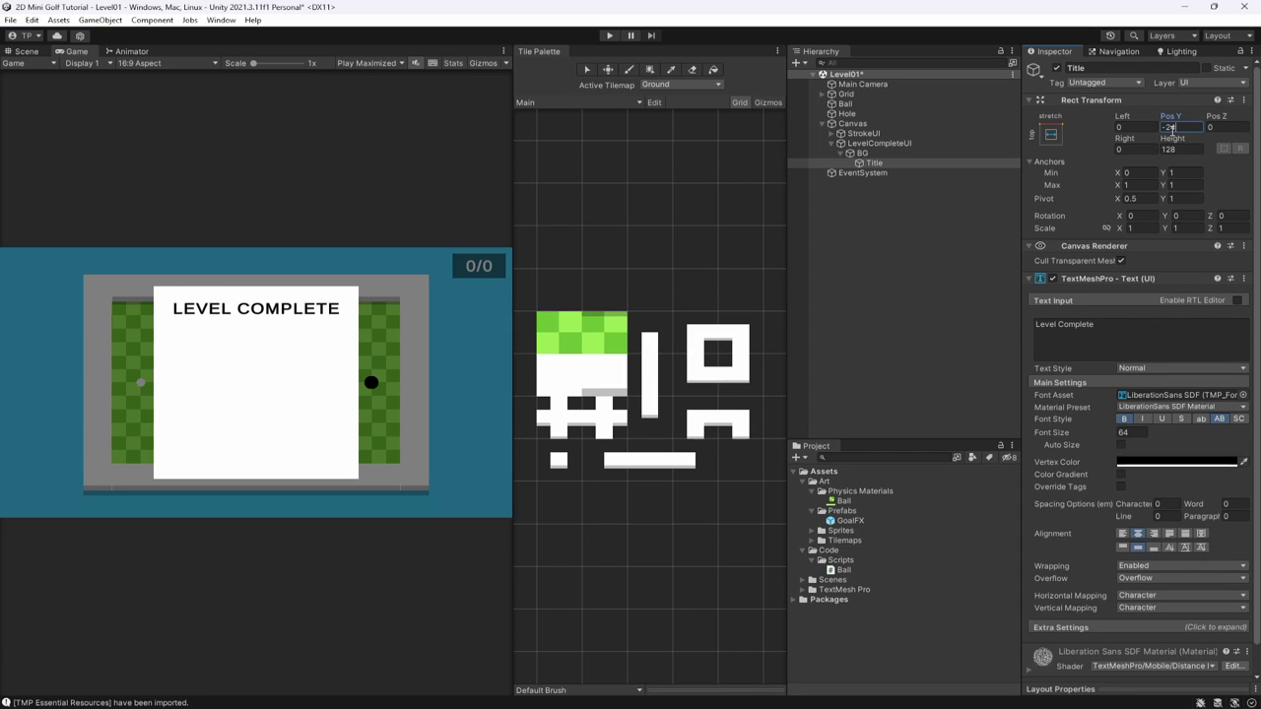
key("BackSpace")
key("BackSpace")
type("30")
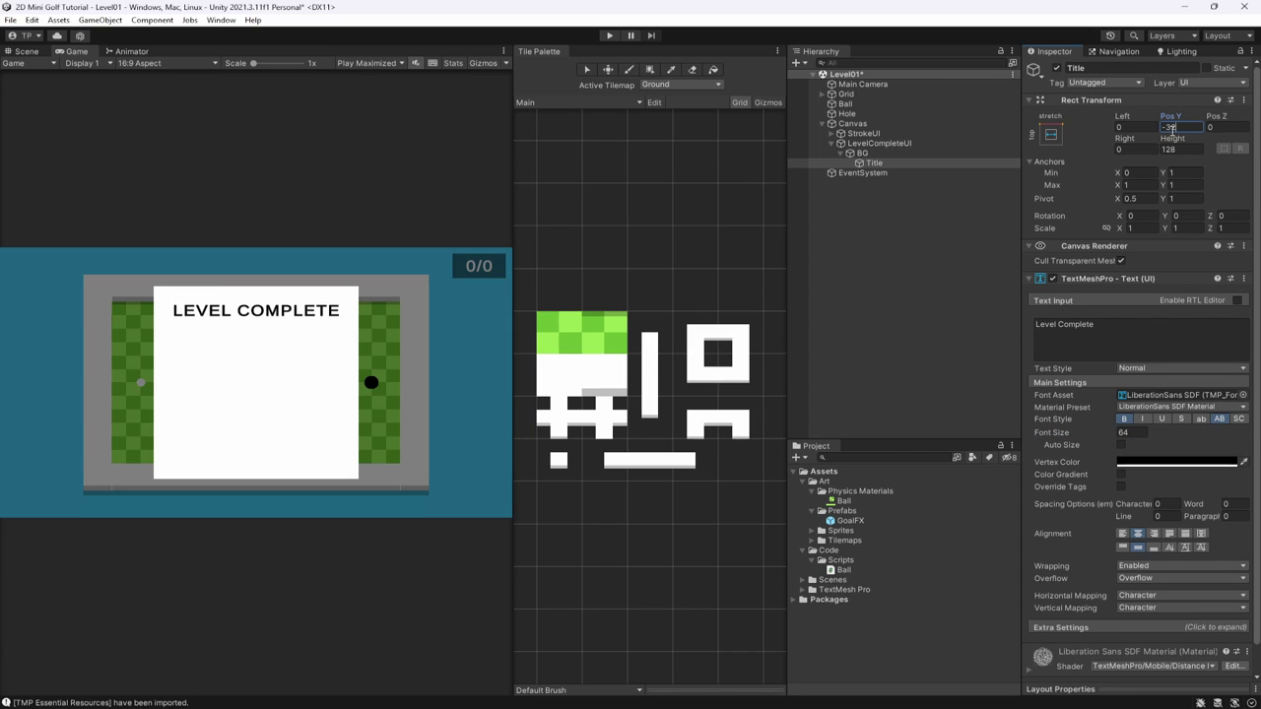
key("ctrl+s")
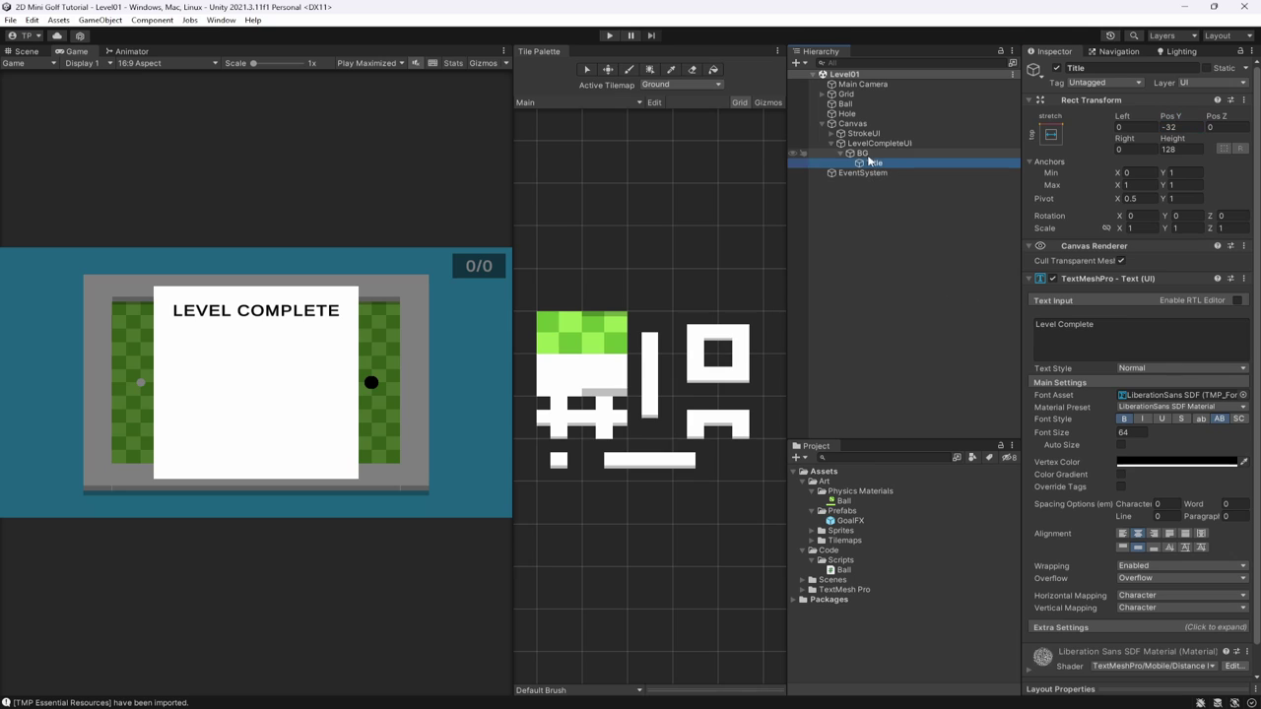
left_click(861, 154)
left_click(875, 163)
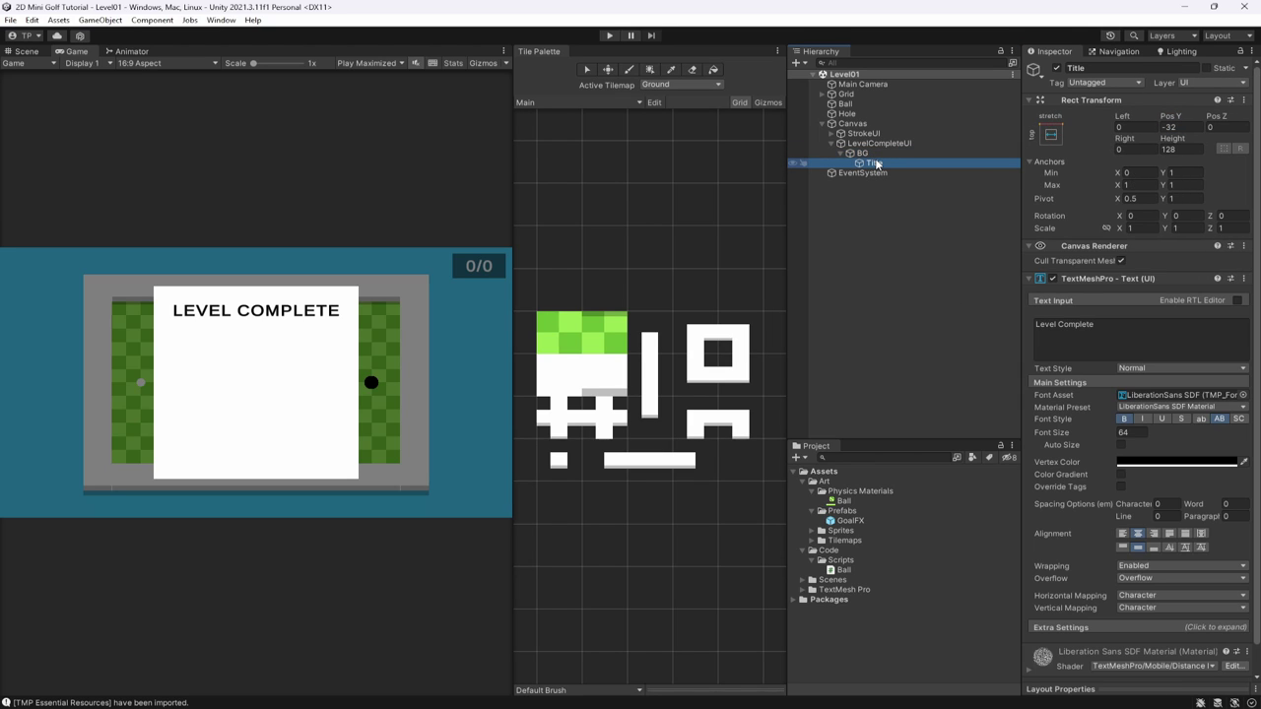
Add a TextMeshPro text under BG named Shots Taken UI.
right_click(864, 154)
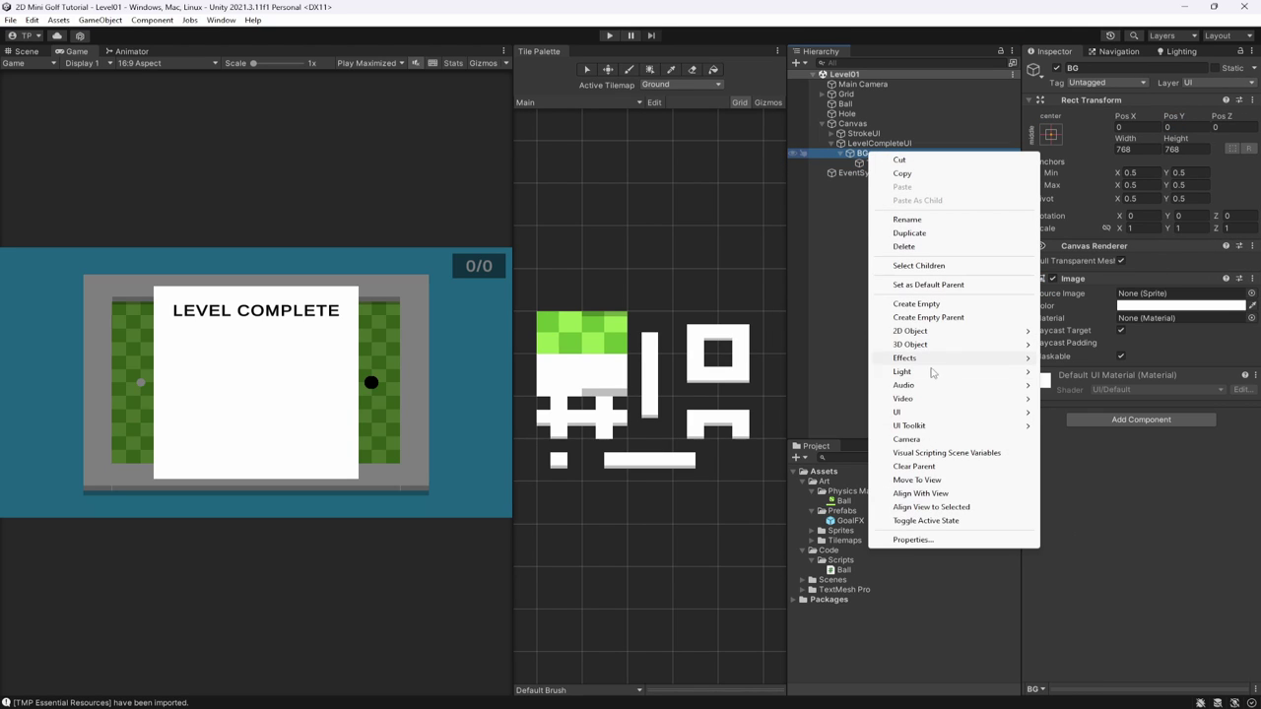
mouse_move(910, 415)
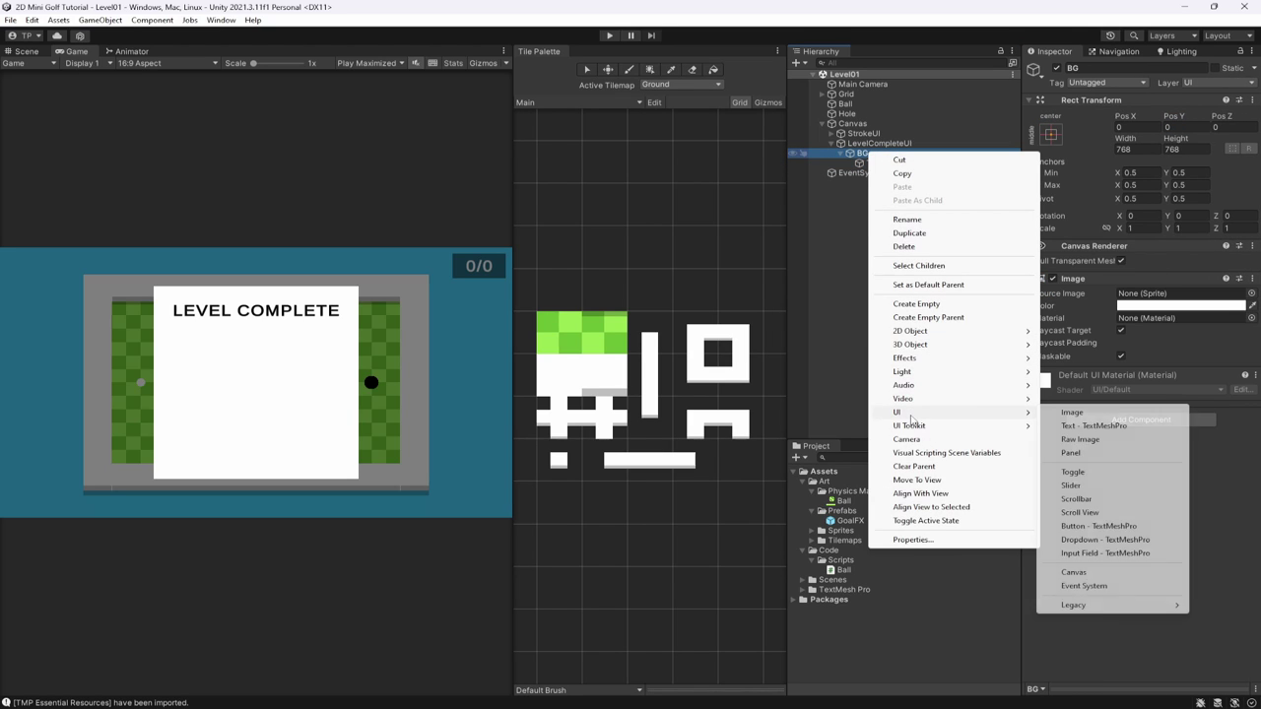
left_click(1093, 427)
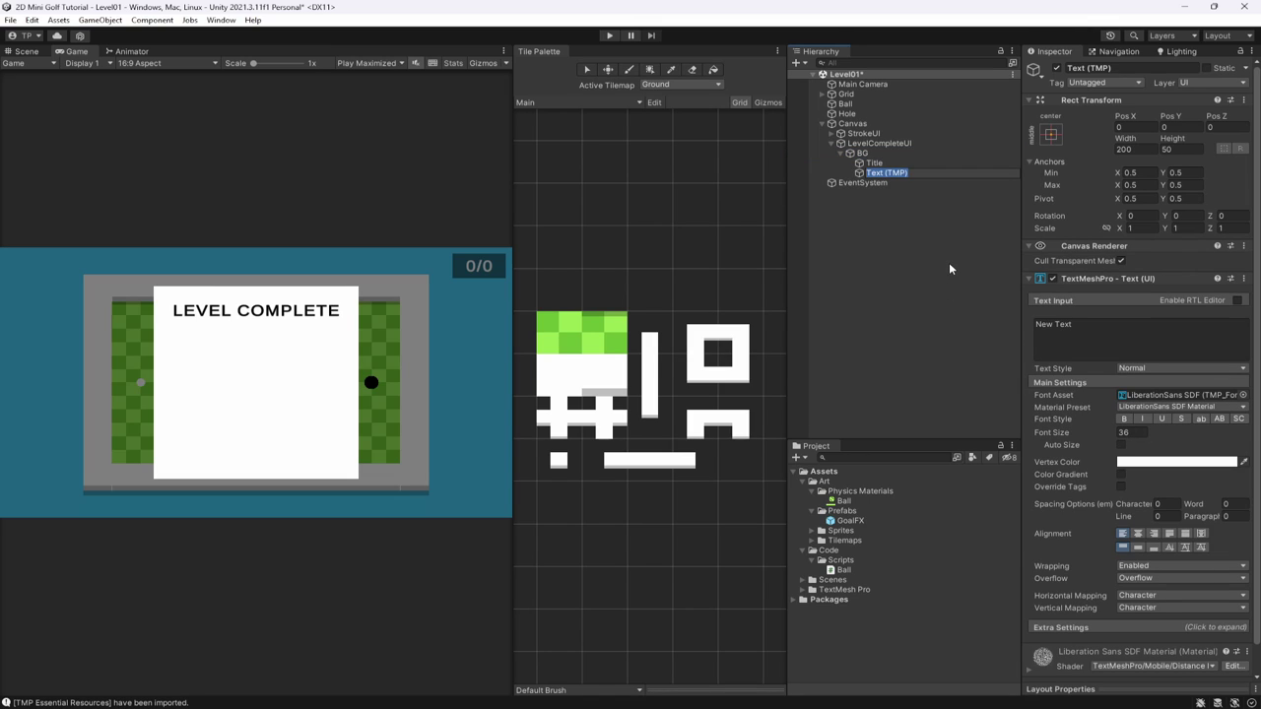
type("Shots Taken UI")
key("Return")
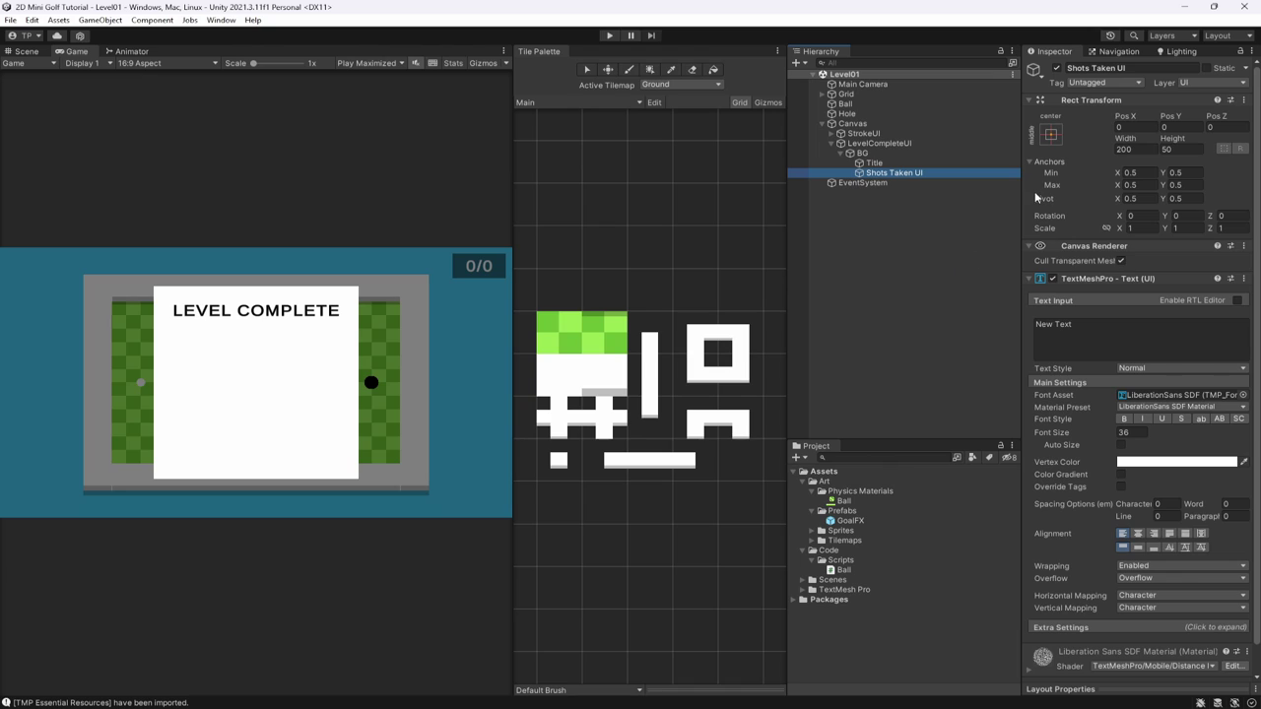
Make Shots Taken UI black, centred, and stretched across the middle of BG.
left_click(1048, 135)
left_click(1124, 257)
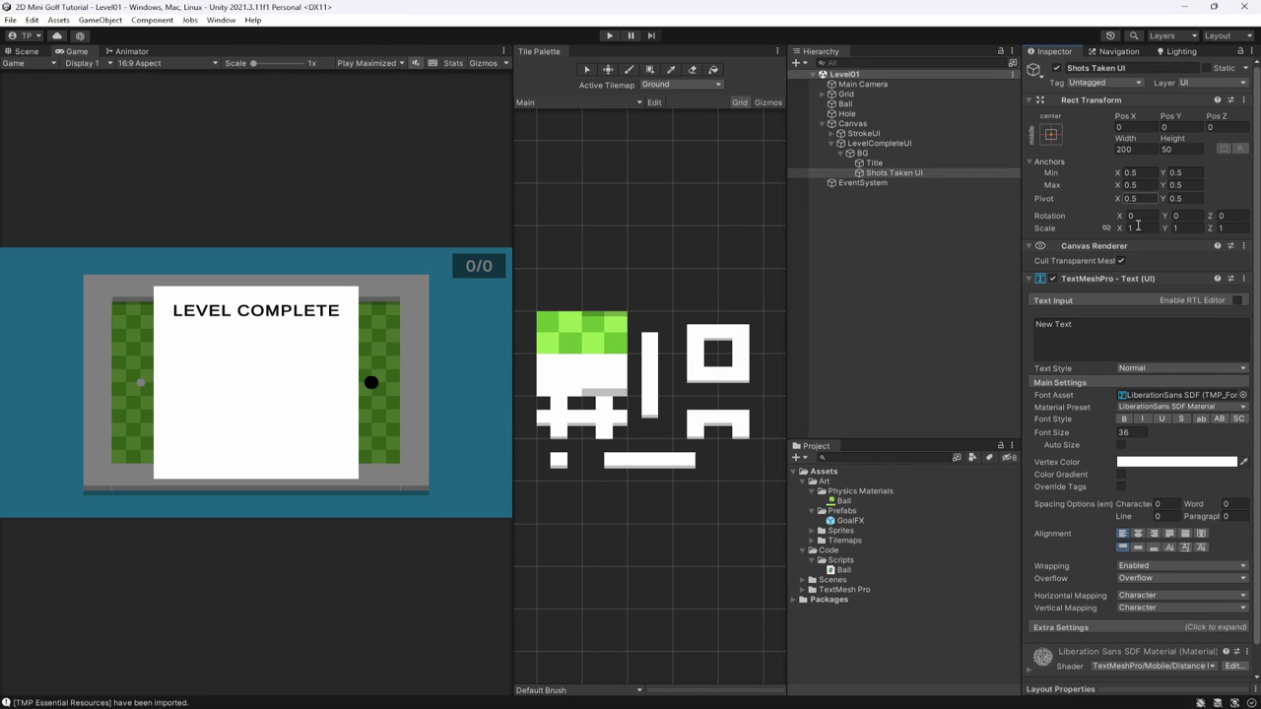
left_click(1134, 462)
left_click_drag(1157, 512, 1144, 551)
left_click(1248, 413)
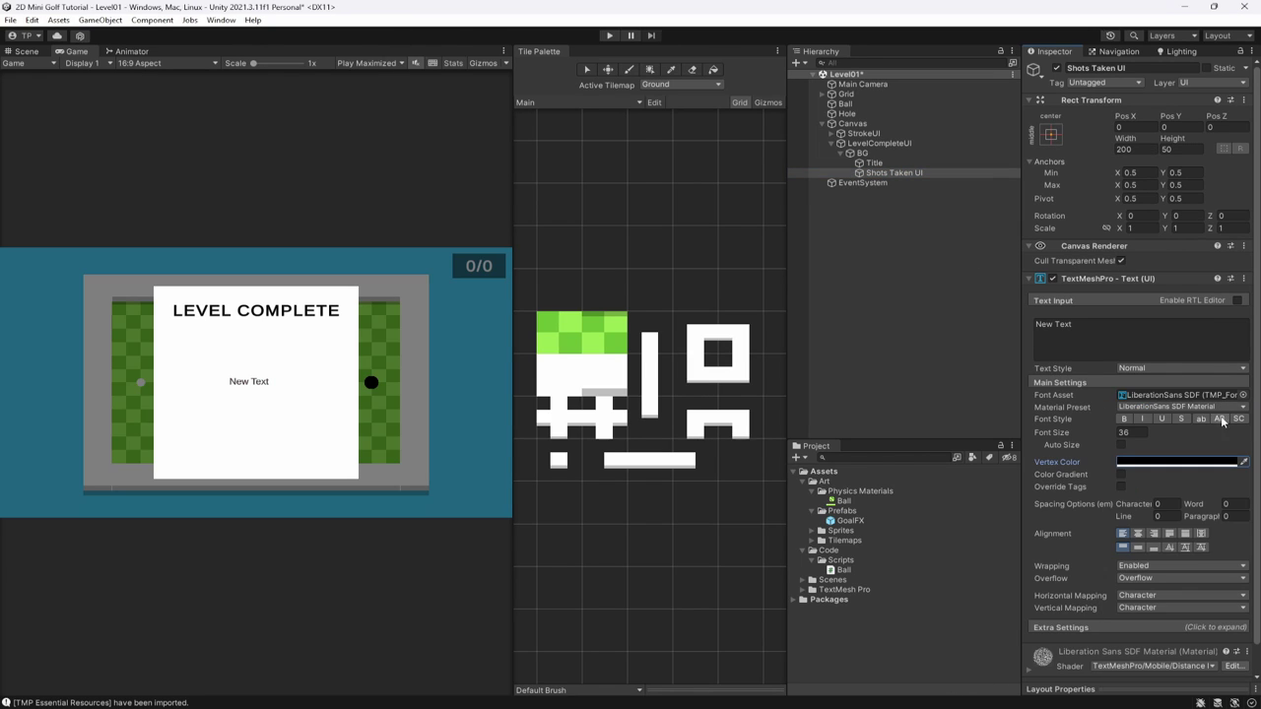
left_click(1050, 135)
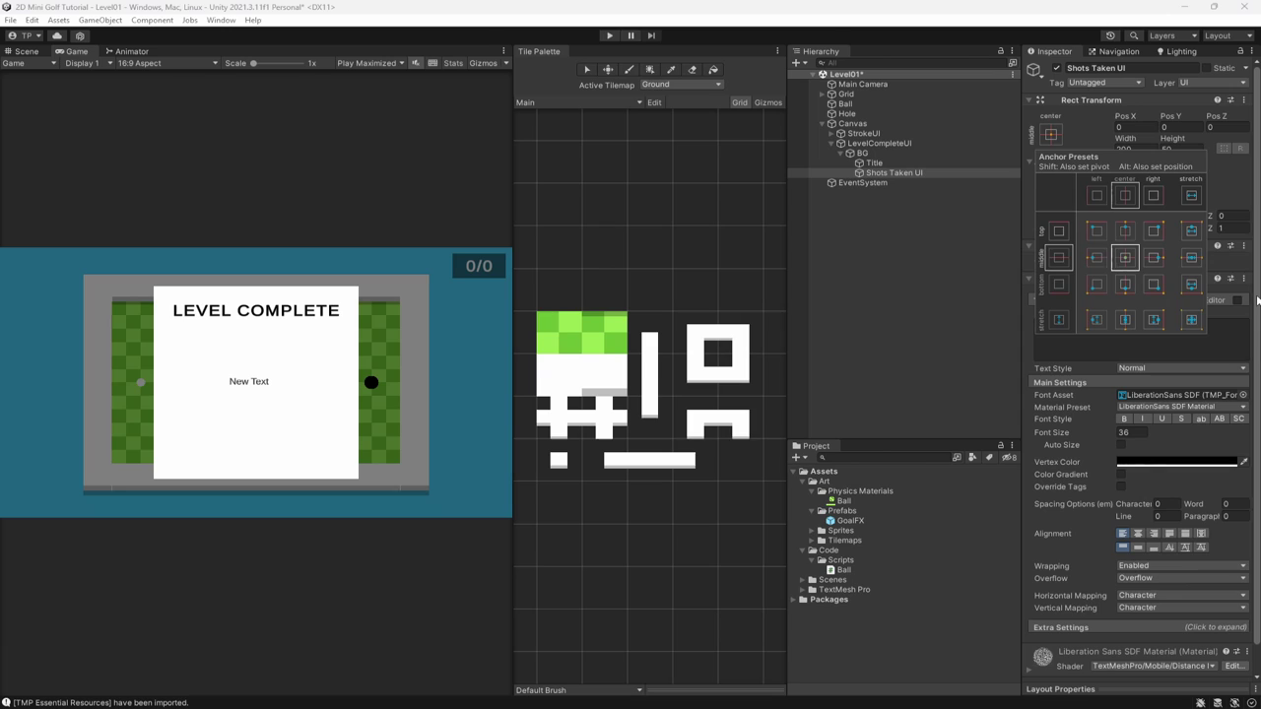
left_click(1192, 257, "alt")
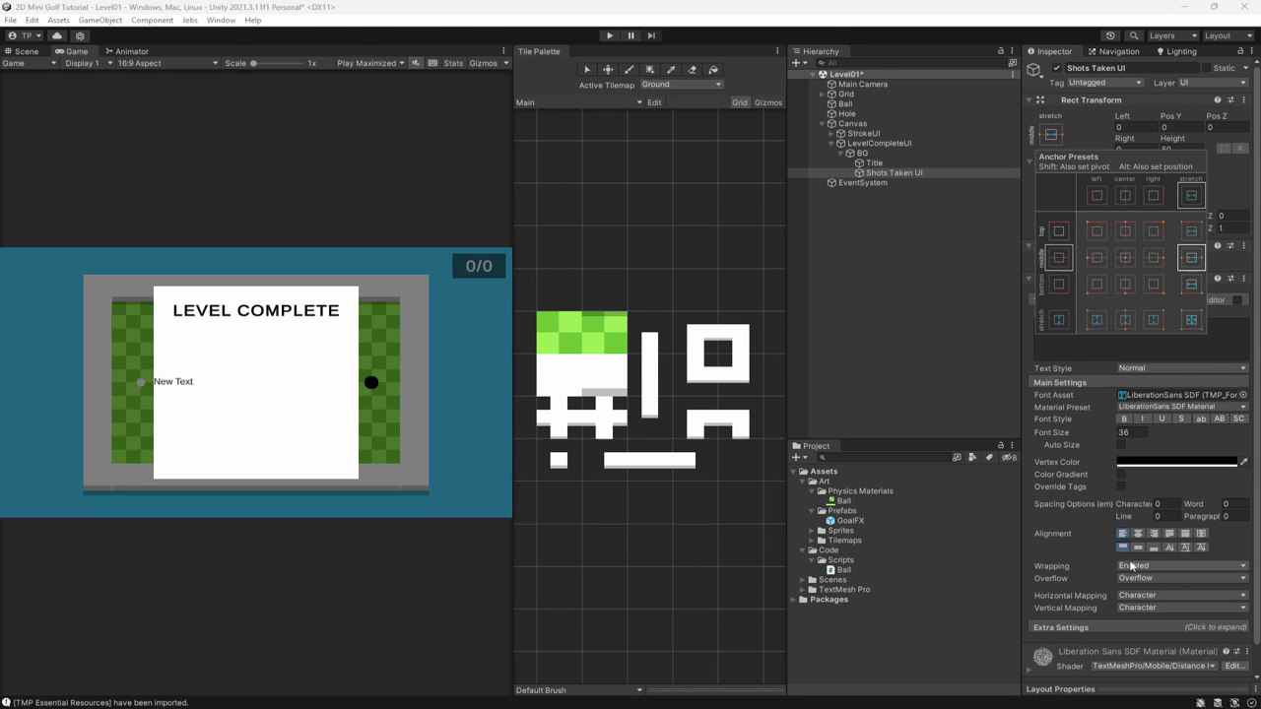
left_click(1138, 534)
left_click(1188, 150)
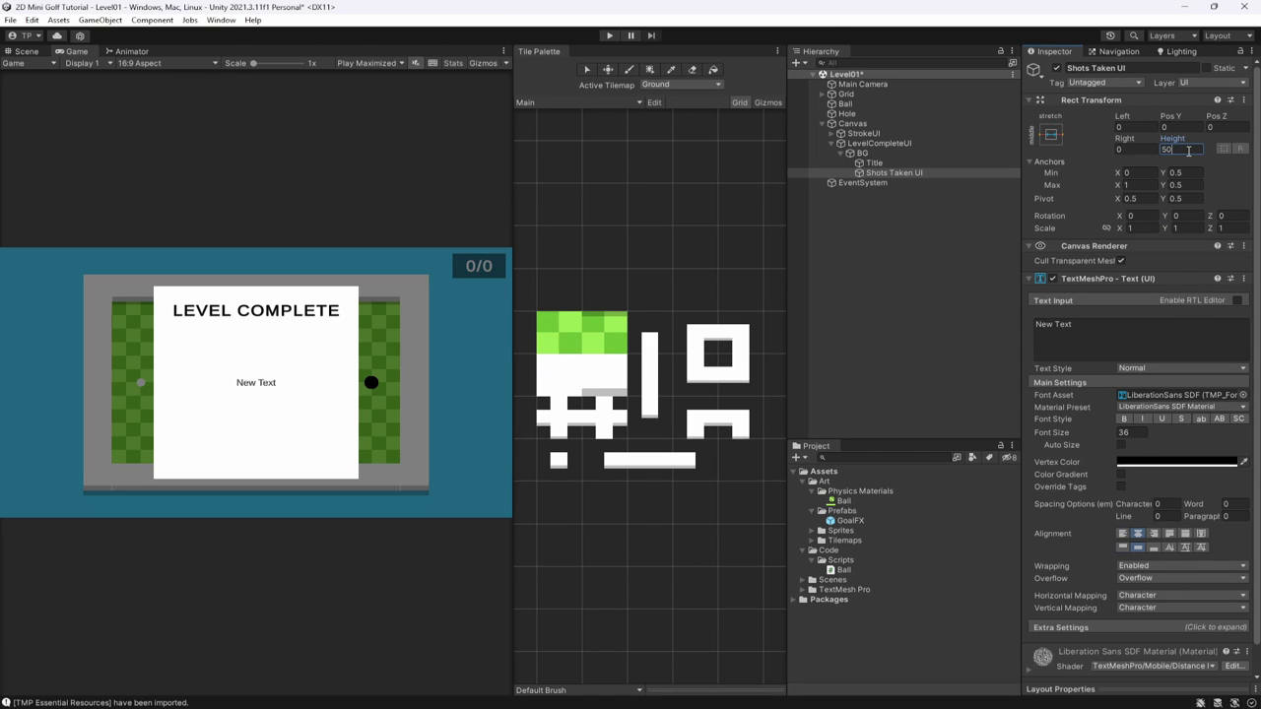
Set the Shots Taken UI height to 128 and frame it in the Scene view.
type("128")
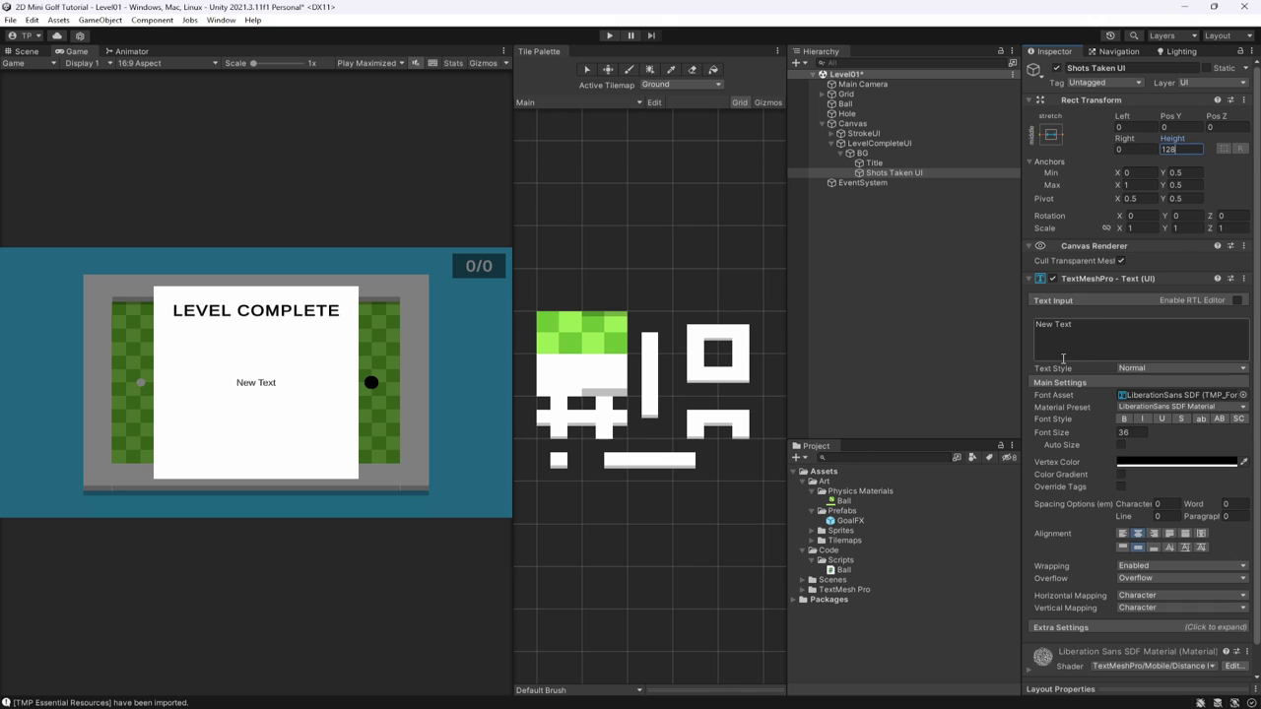
left_click(23, 52)
double_click(894, 173)
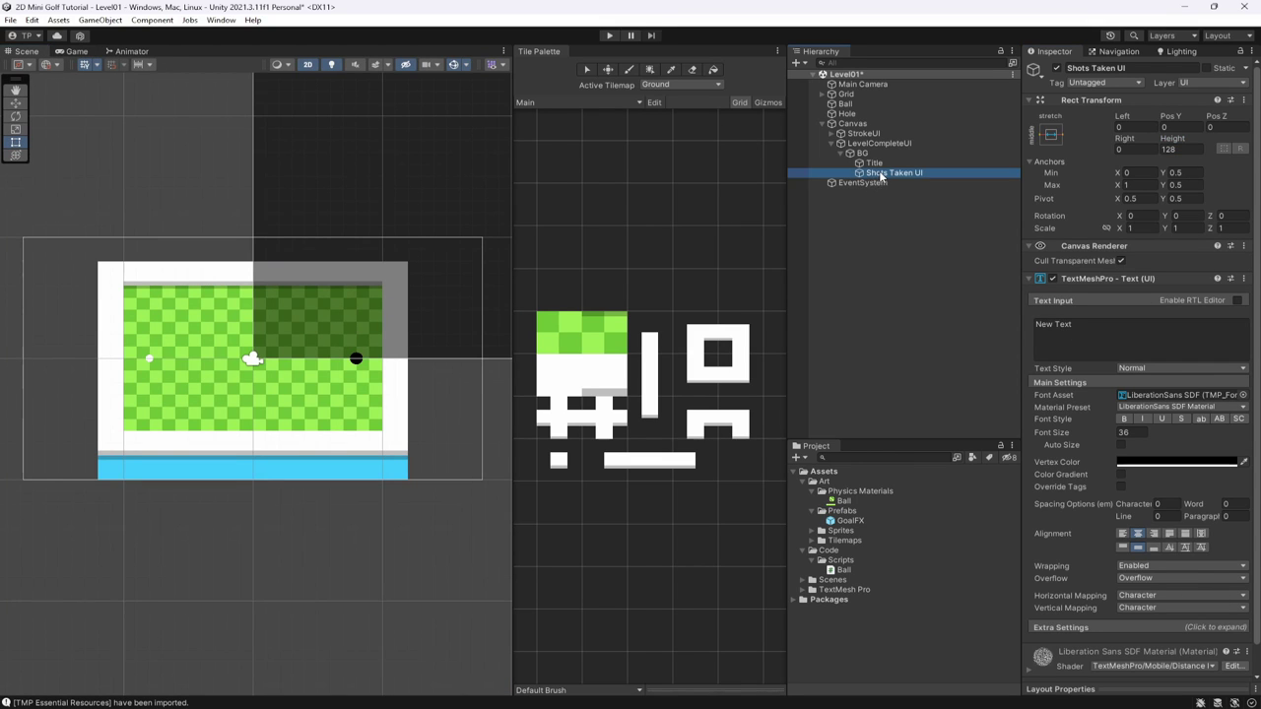
scroll(273, 404, "down", 2)
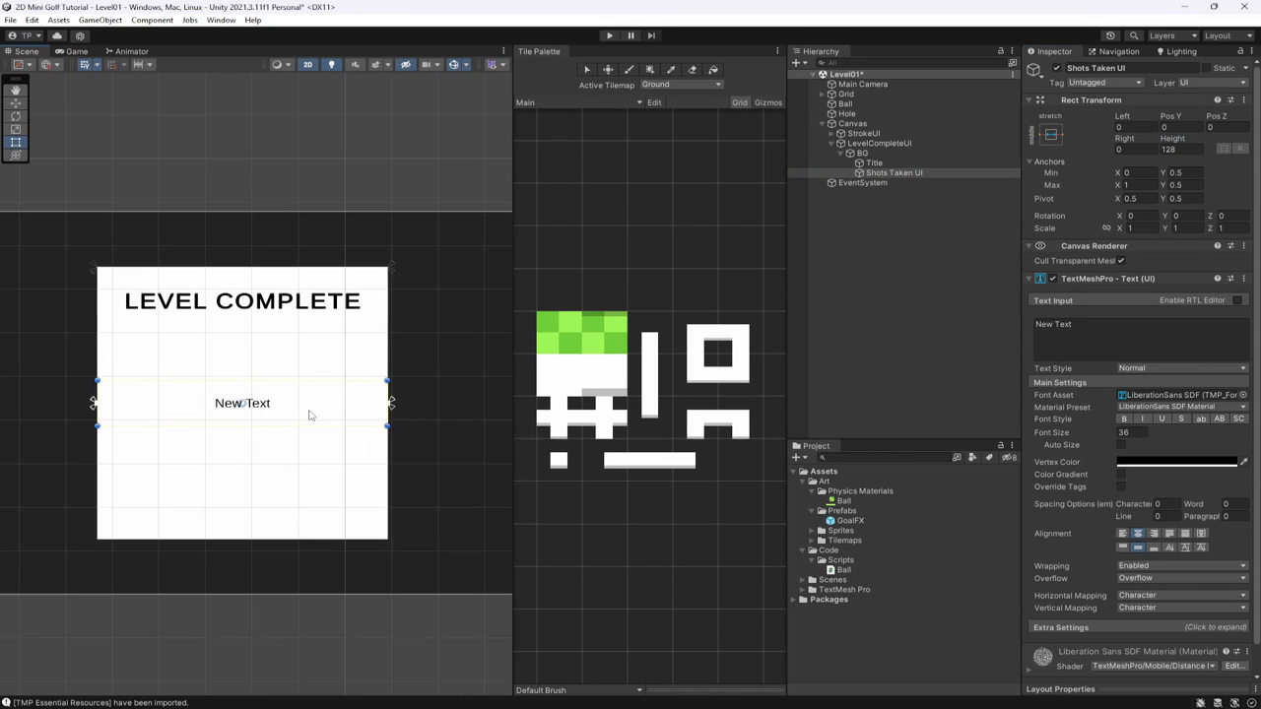
scroll(309, 414, "up", 3)
scroll(285, 424, "down", 4)
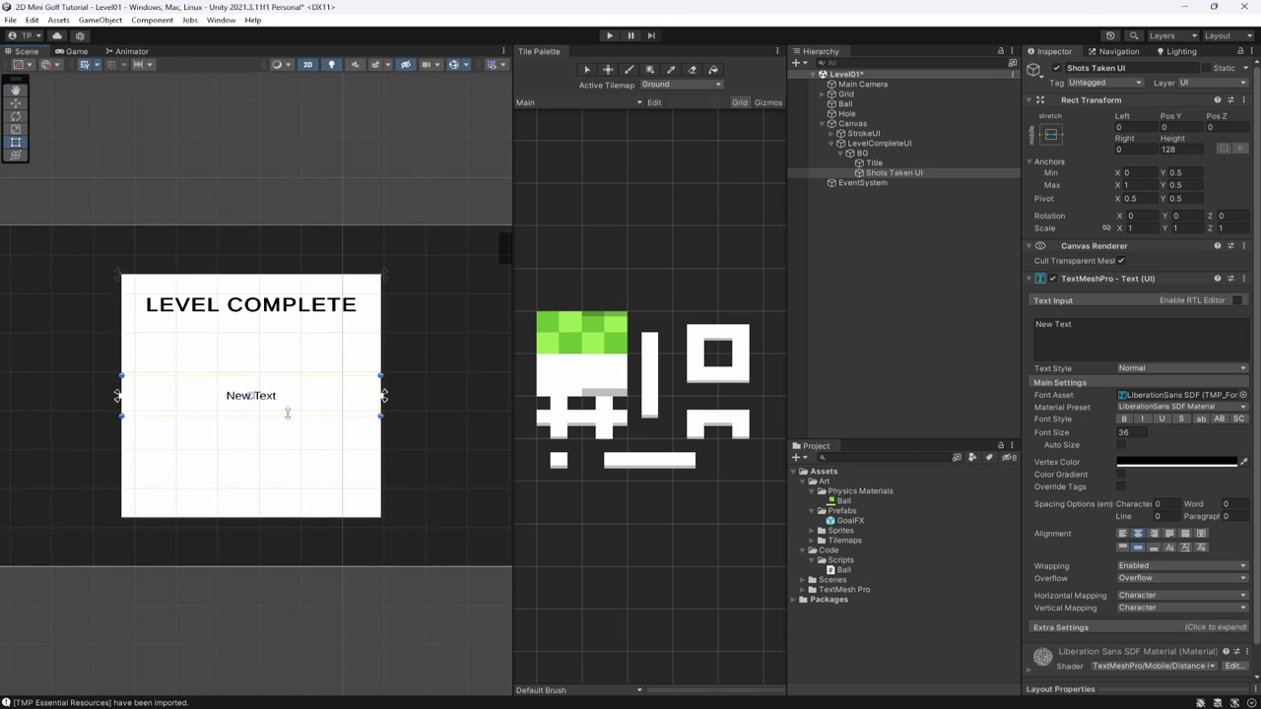
scroll(321, 397, "up", 2)
scroll(368, 400, "down", 2)
key("t")
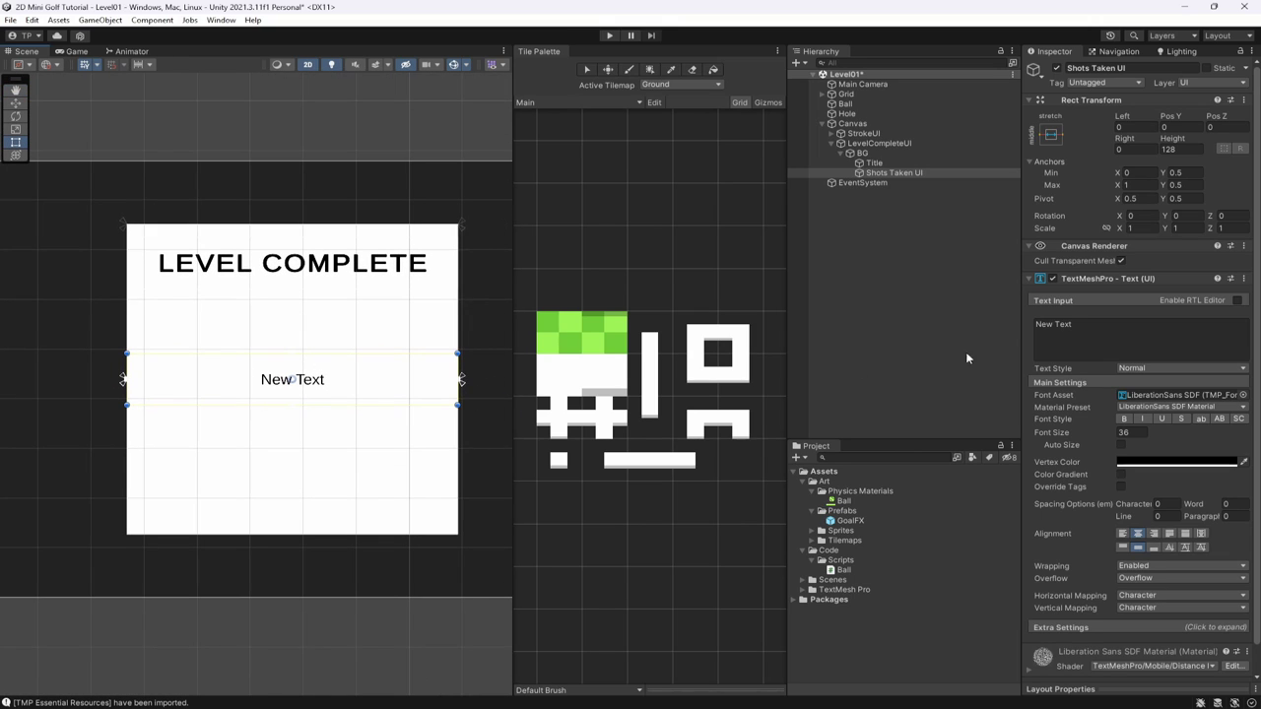
Change its text to 'You potted in 0 strokes' and save the scene.
left_click(1119, 323)
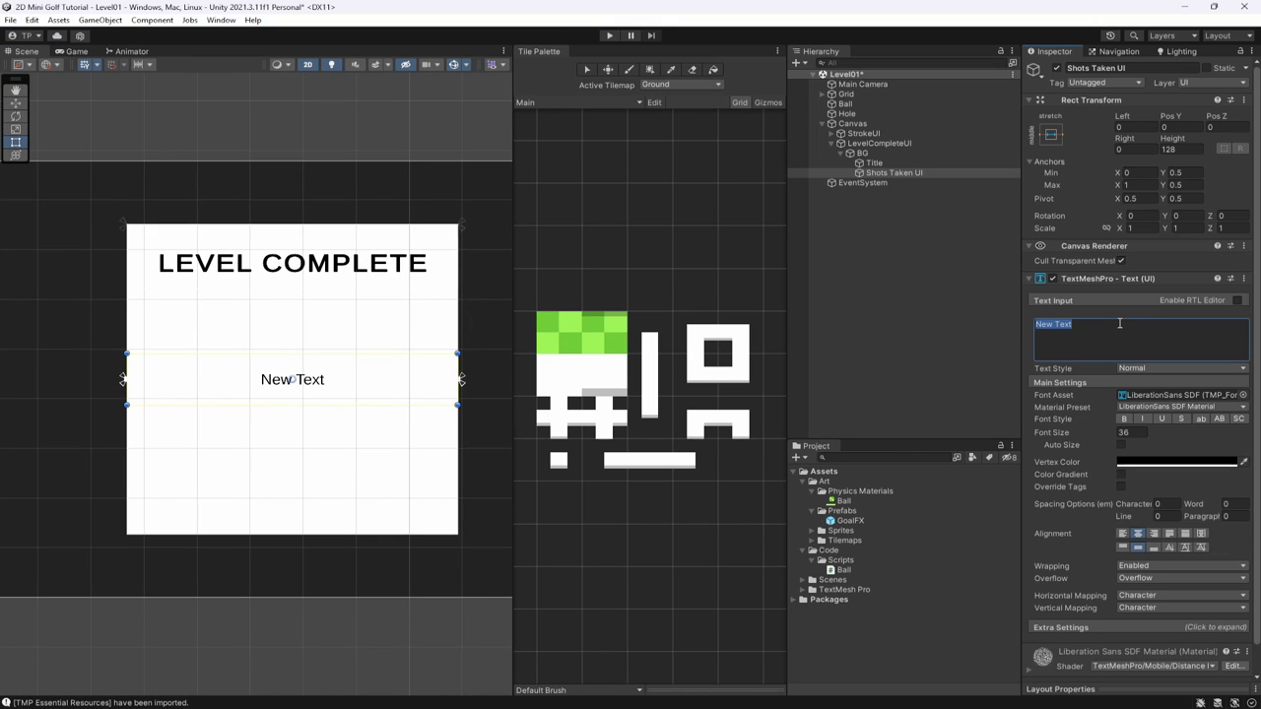
type("You potted in ")
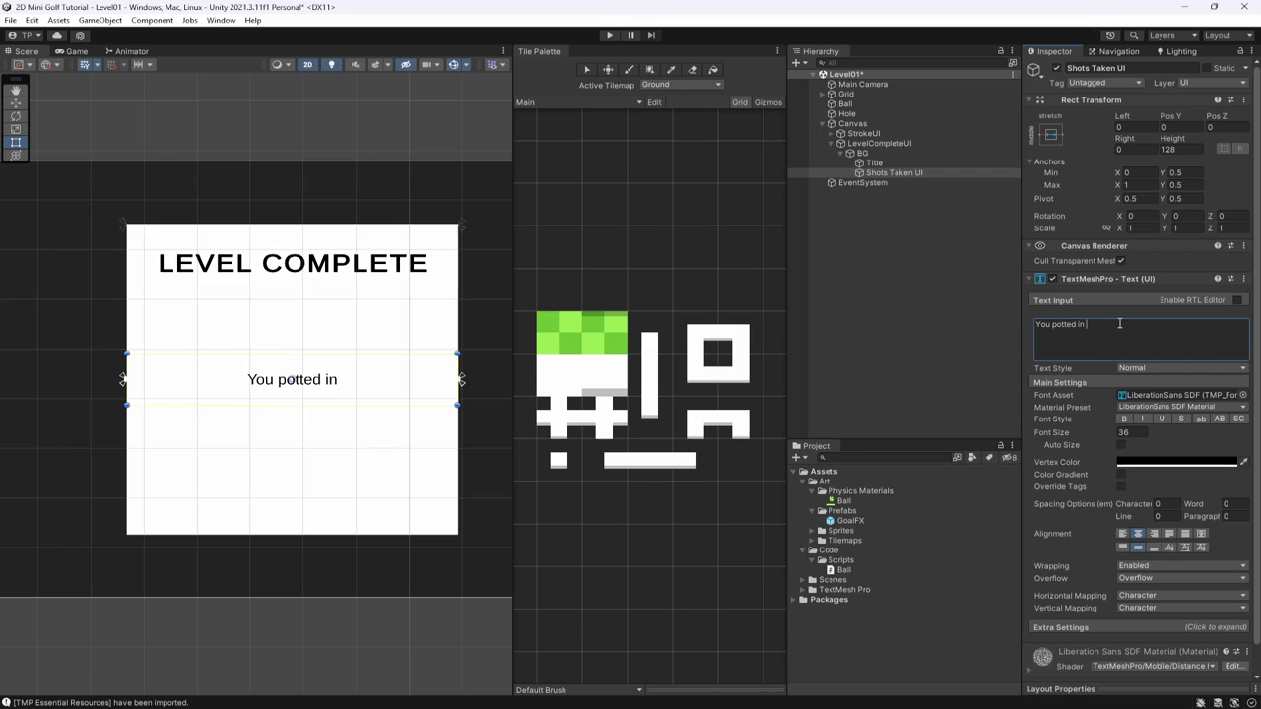
type("0 strokes")
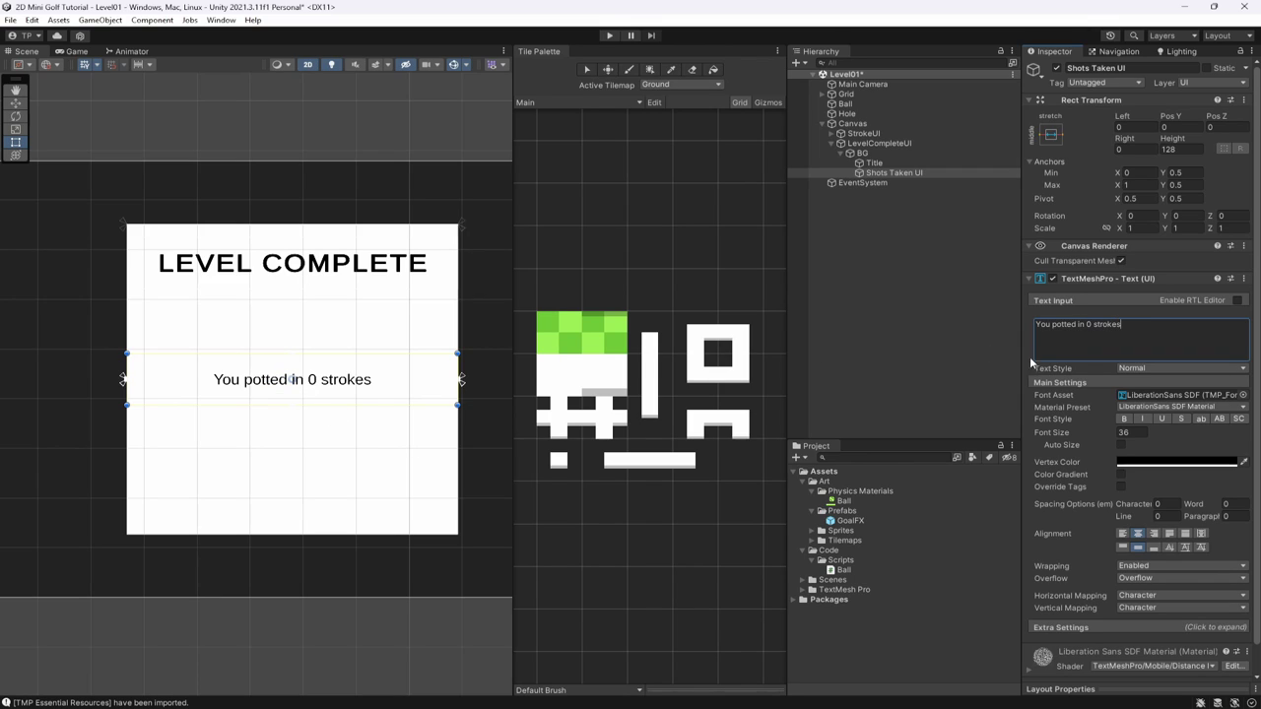
left_click(878, 175)
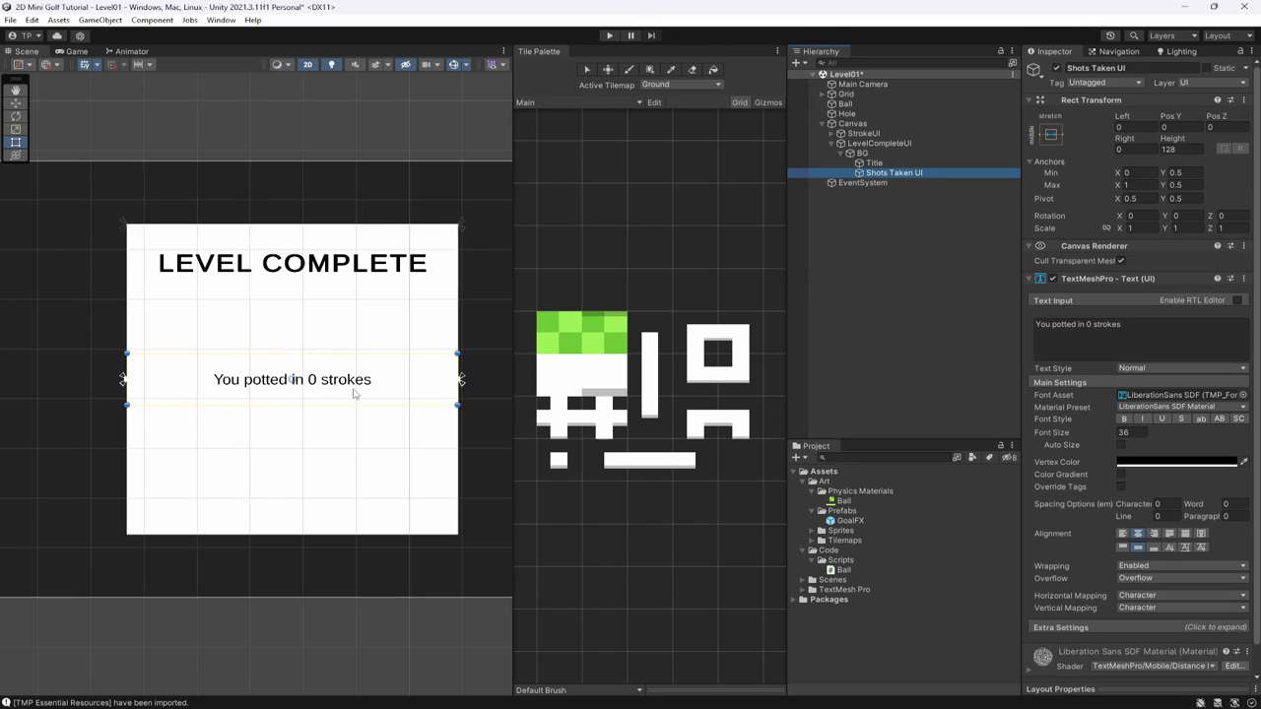
key("ctrl+s")
left_click(862, 153)
Add a TextMeshPro button under BG named NextLevel Button.
right_click(862, 153)
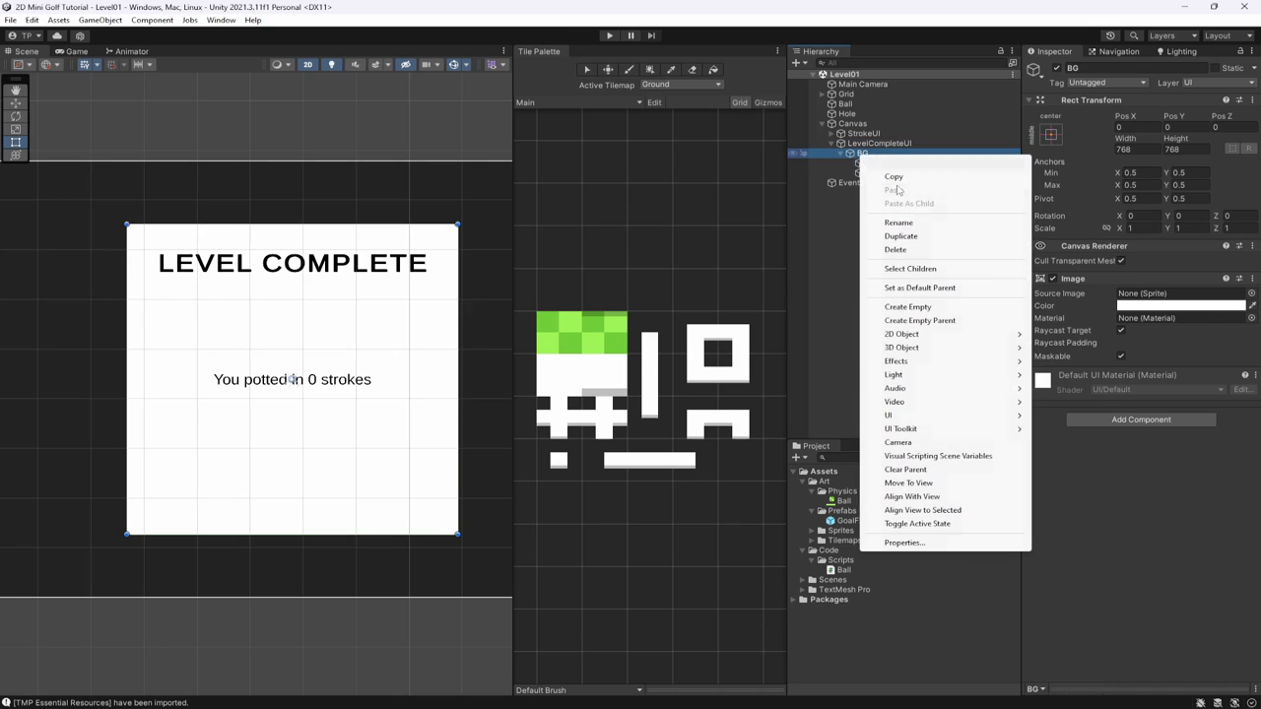
mouse_move(897, 415)
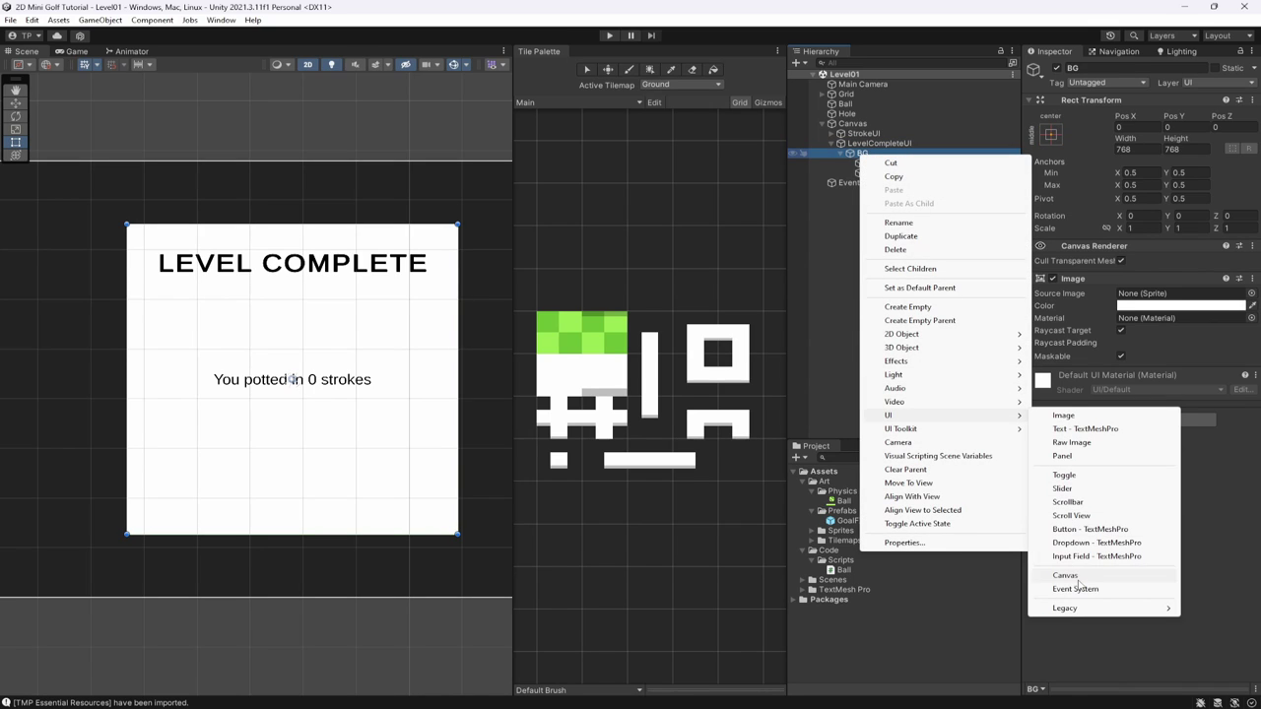
left_click(1084, 532)
type("Ne")
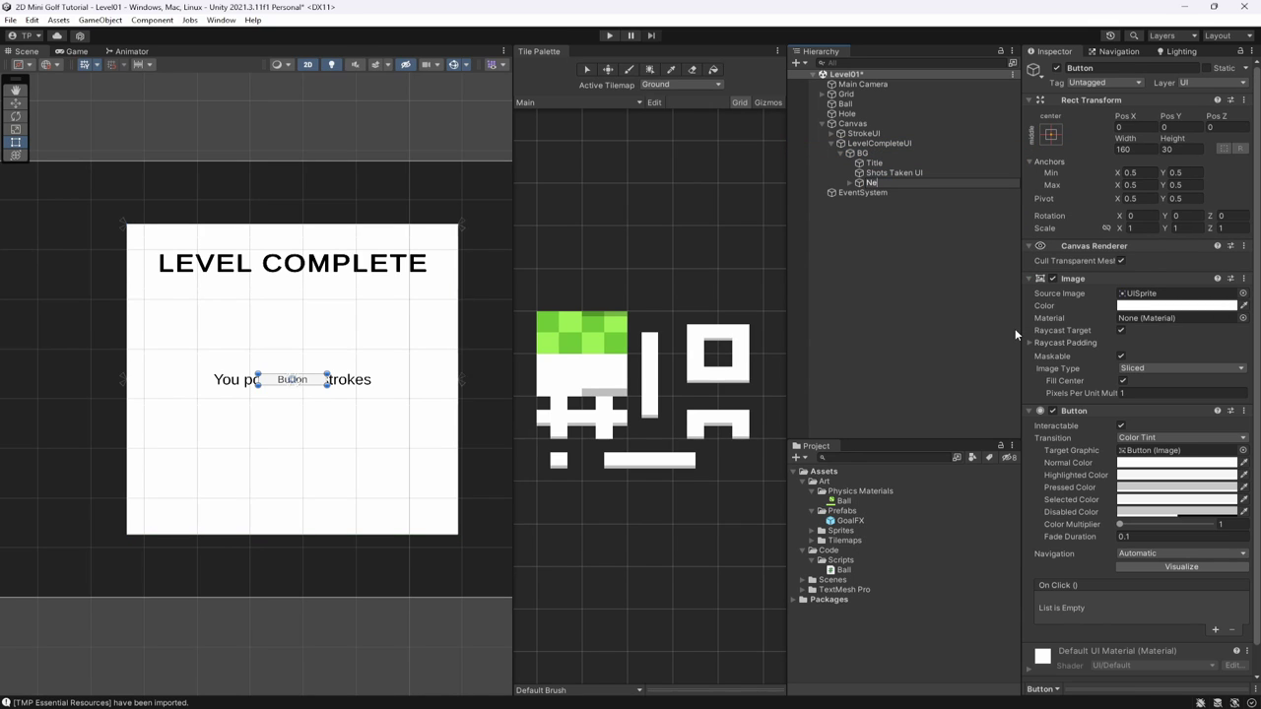
type("xtLVL B")
type("utton")
key("Return")
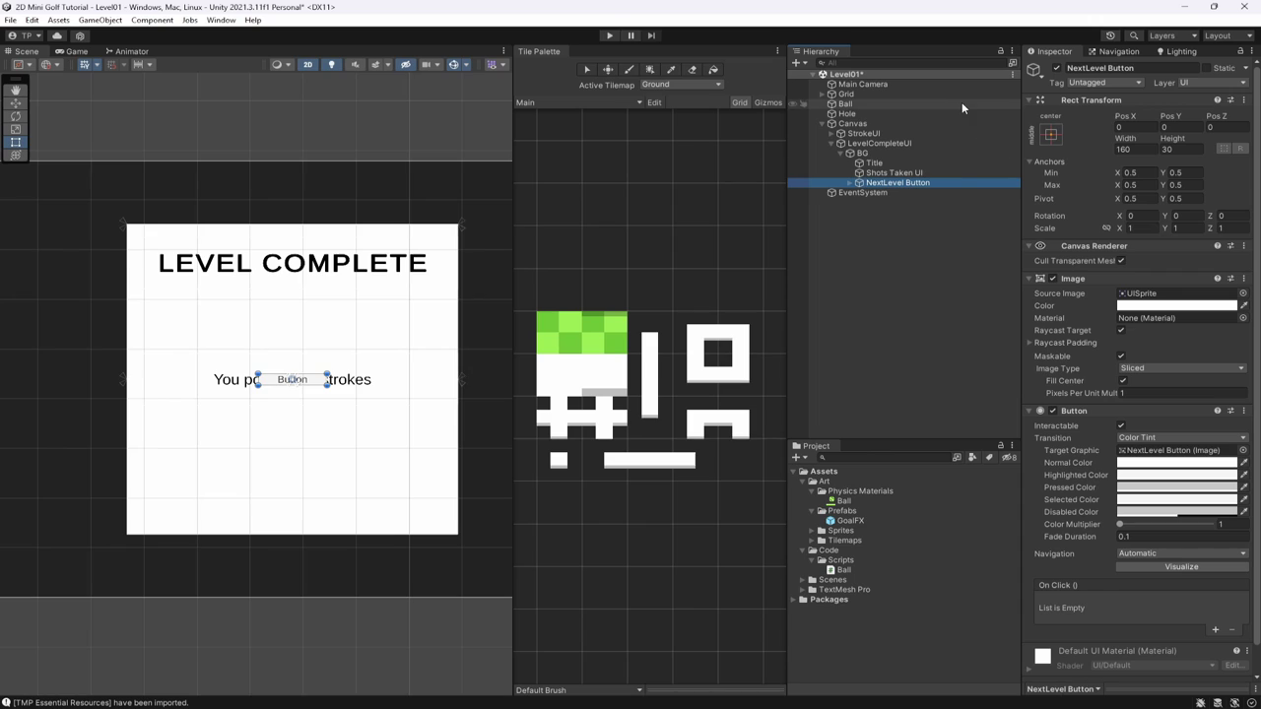
Anchor the button at the bottom centre and size it 500 by 100.
left_click(1051, 134)
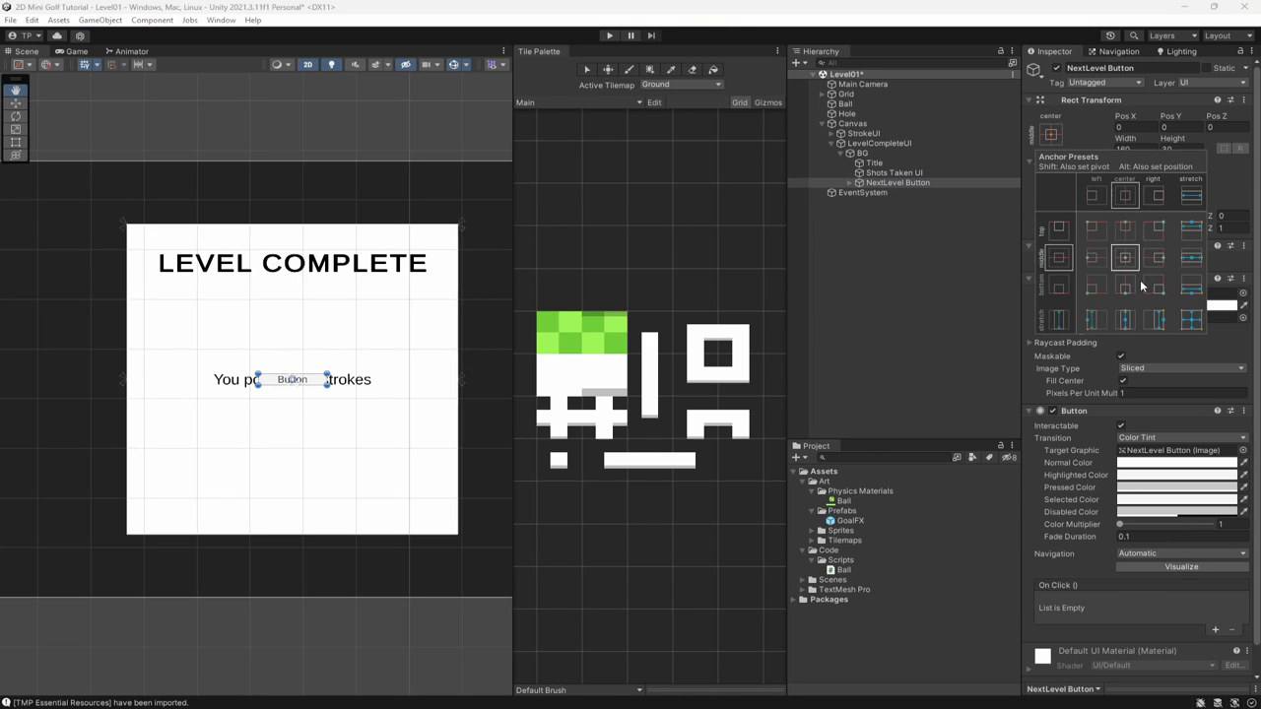
left_click(1128, 287, "alt+shift")
left_click(1133, 149)
type("500")
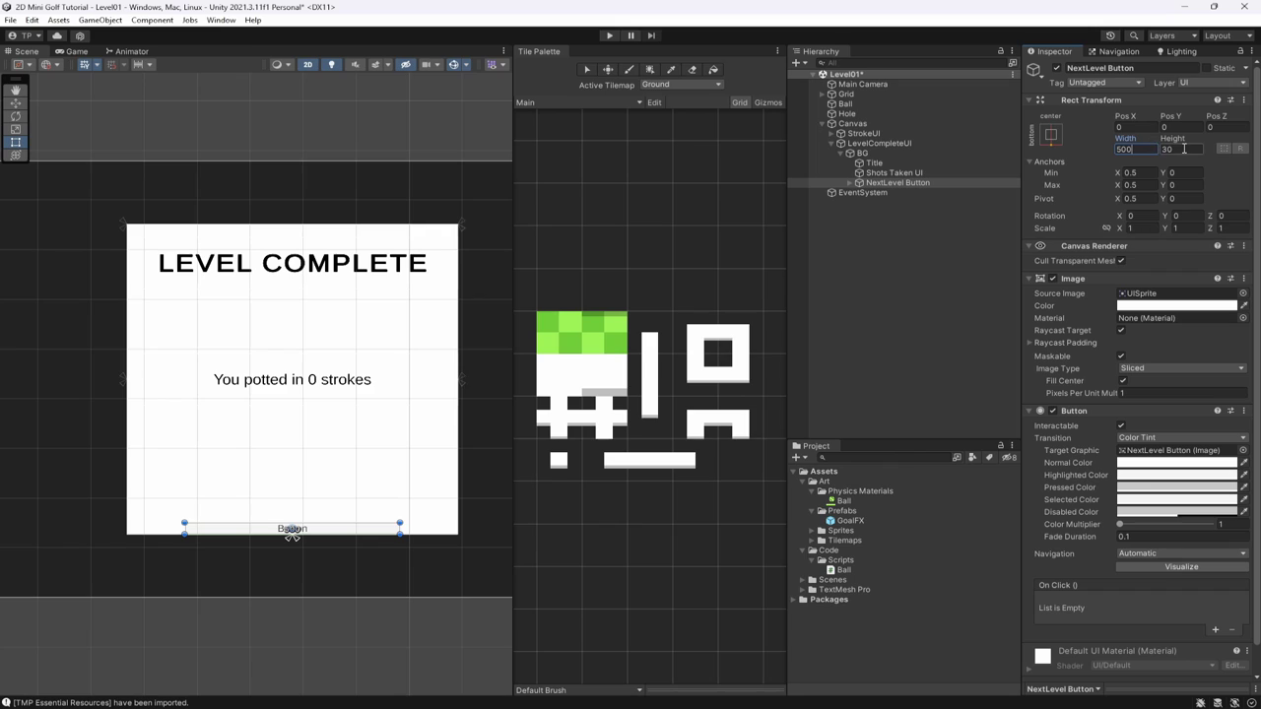
left_click(1179, 147)
type("100")
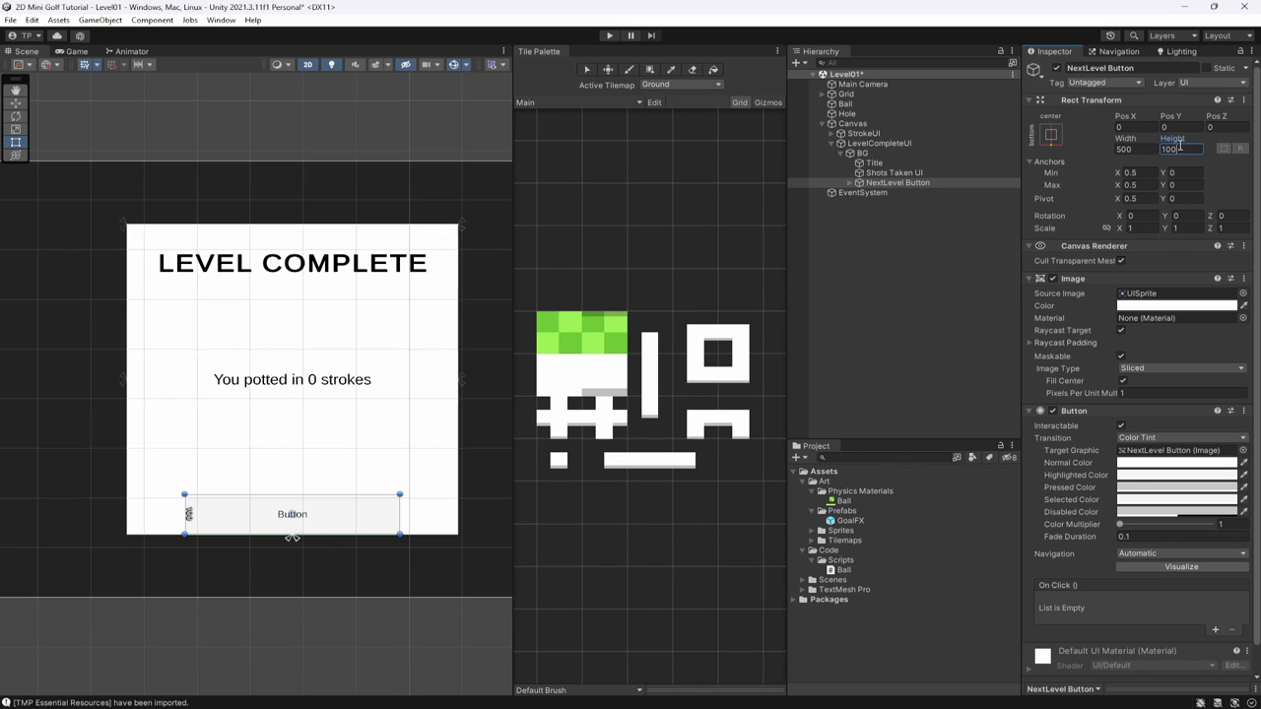
Set the button's Image colour to black.
left_click(1174, 306)
left_click_drag(1144, 434, 1096, 485)
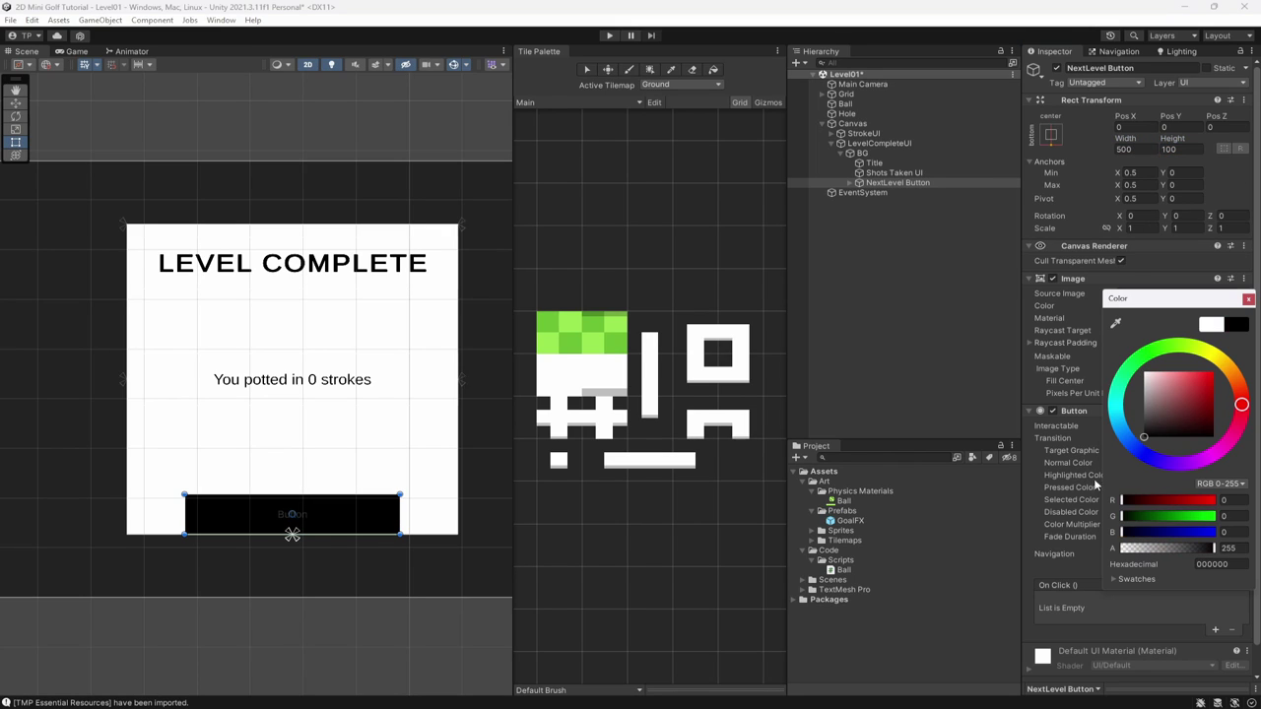
left_click(1248, 298)
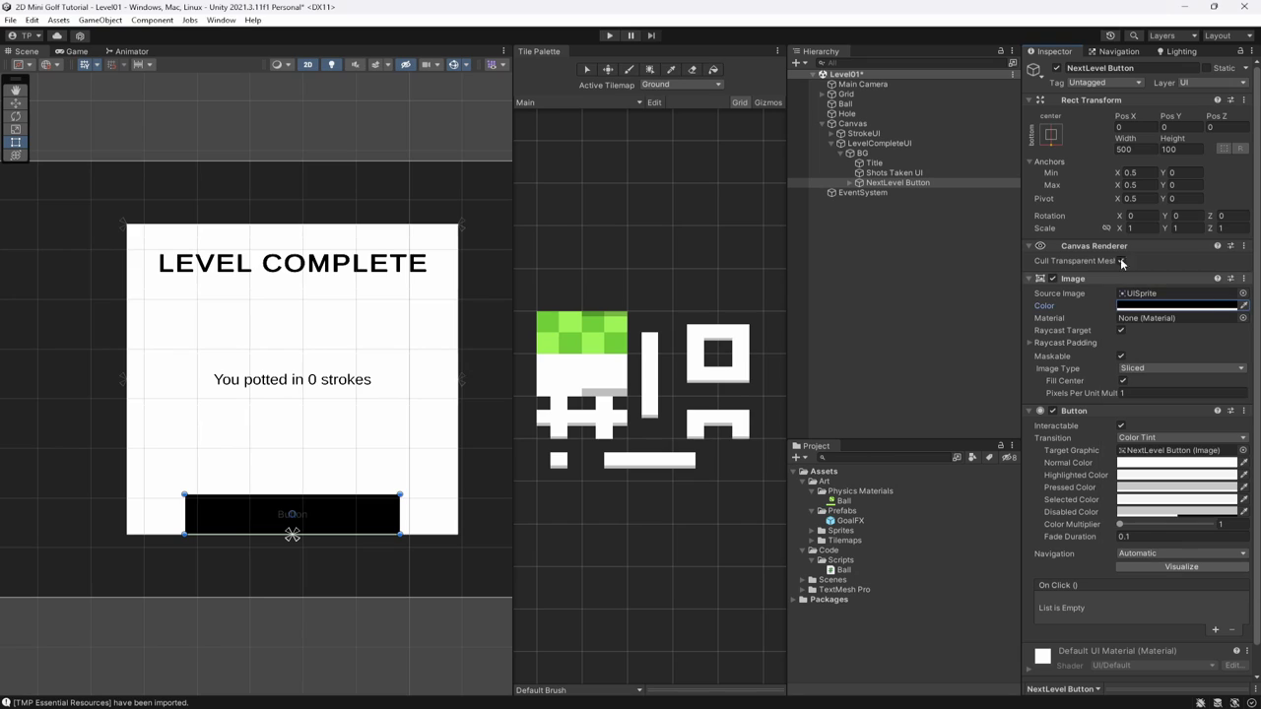
left_click(857, 184)
left_click(885, 193)
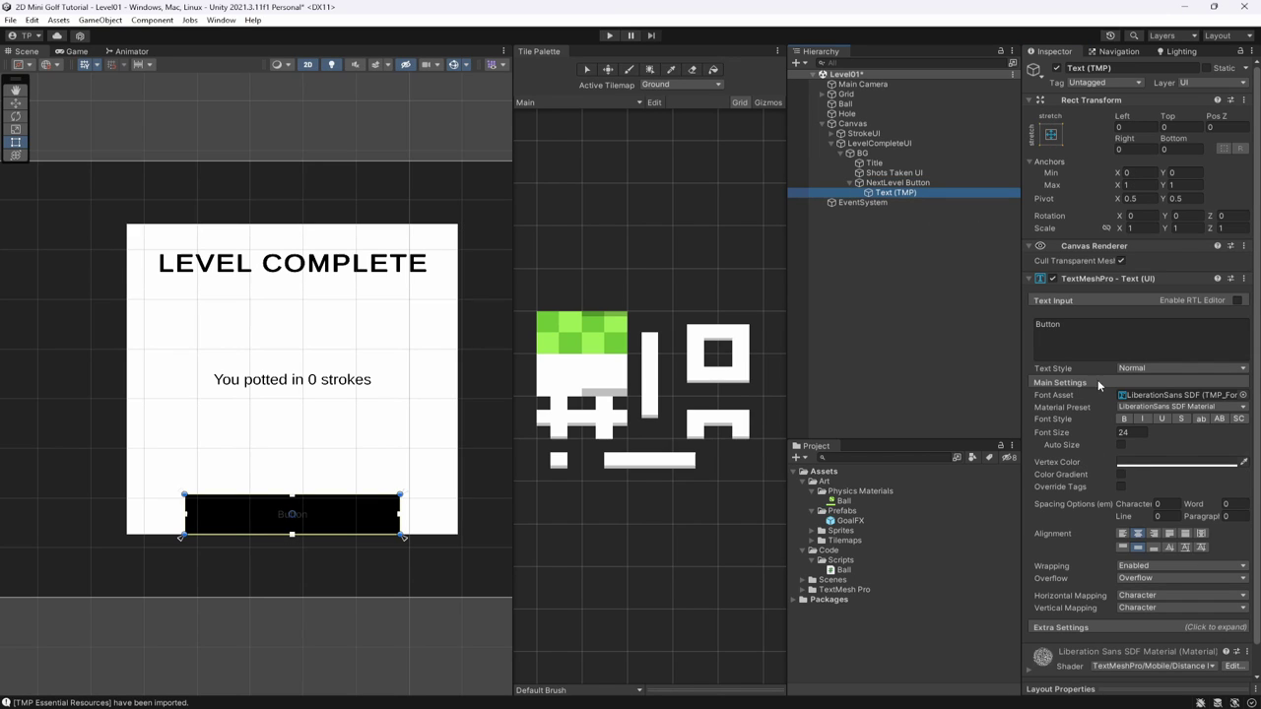
Make the button label white and change its text to 'Next Level'.
left_click(1162, 463)
left_click(857, 183)
left_click(889, 193)
left_click(1094, 325)
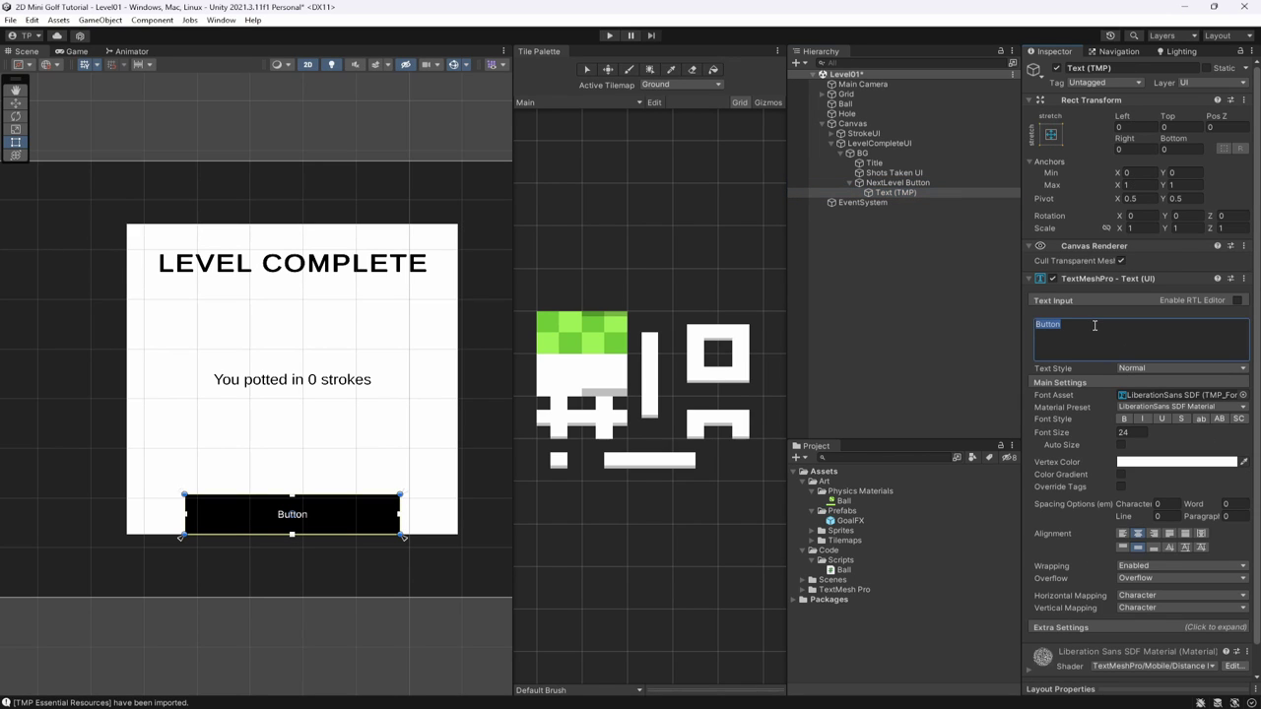
key("BackSpace")
type("Next LEv")
key("BackSpace")
key("BackSpace")
type("evel")
Make the label bold uppercase with auto size up to a maximum of 48.
left_click(1219, 418)
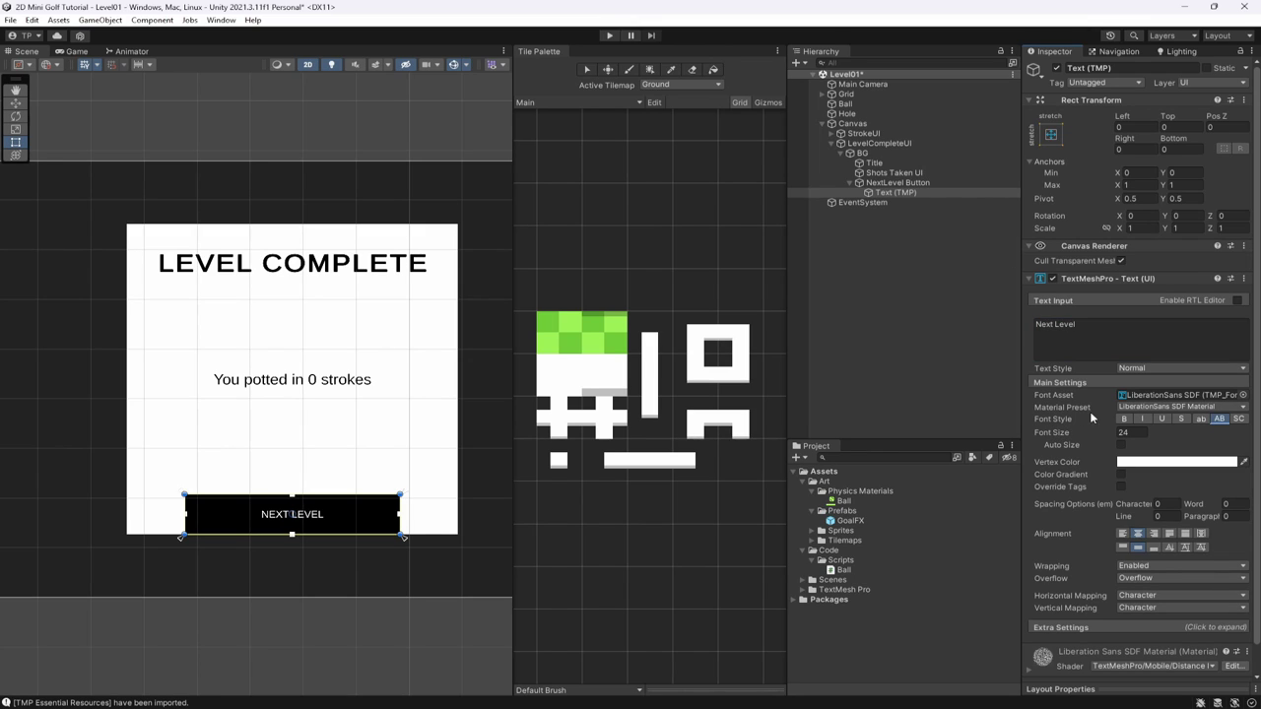
left_click(1123, 418)
left_click(1121, 446)
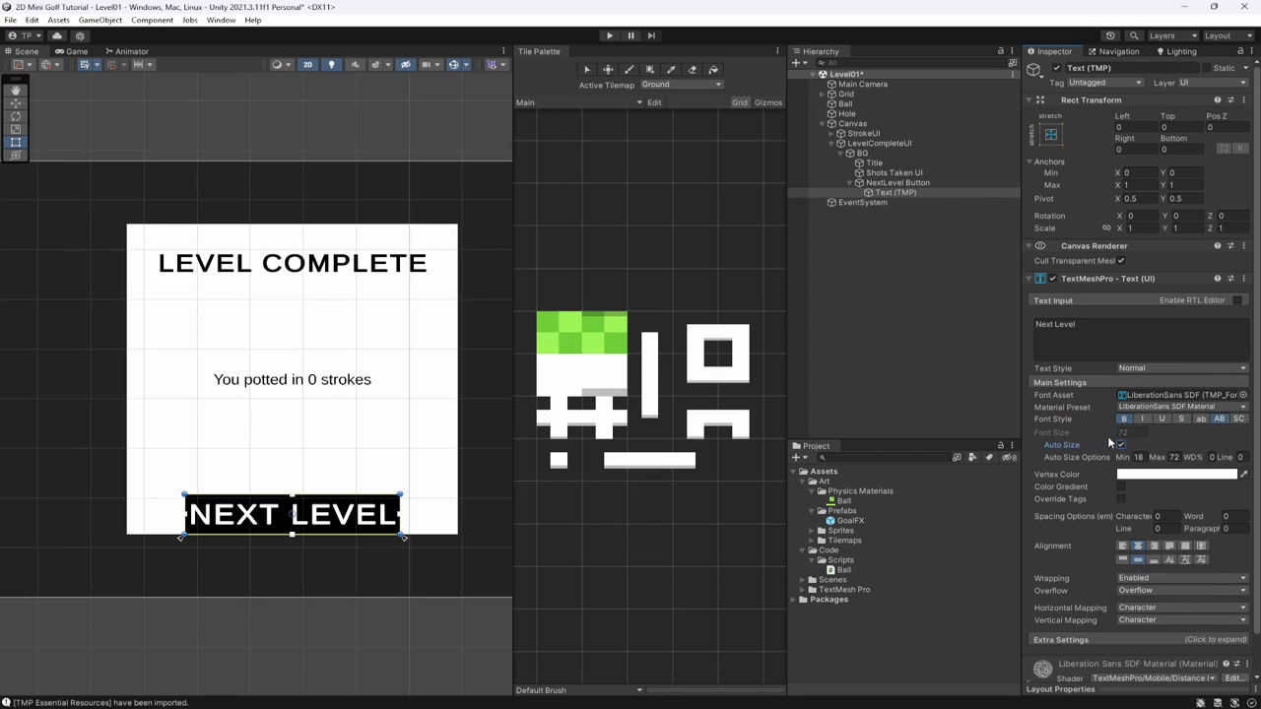
left_click(1177, 458)
type("48")
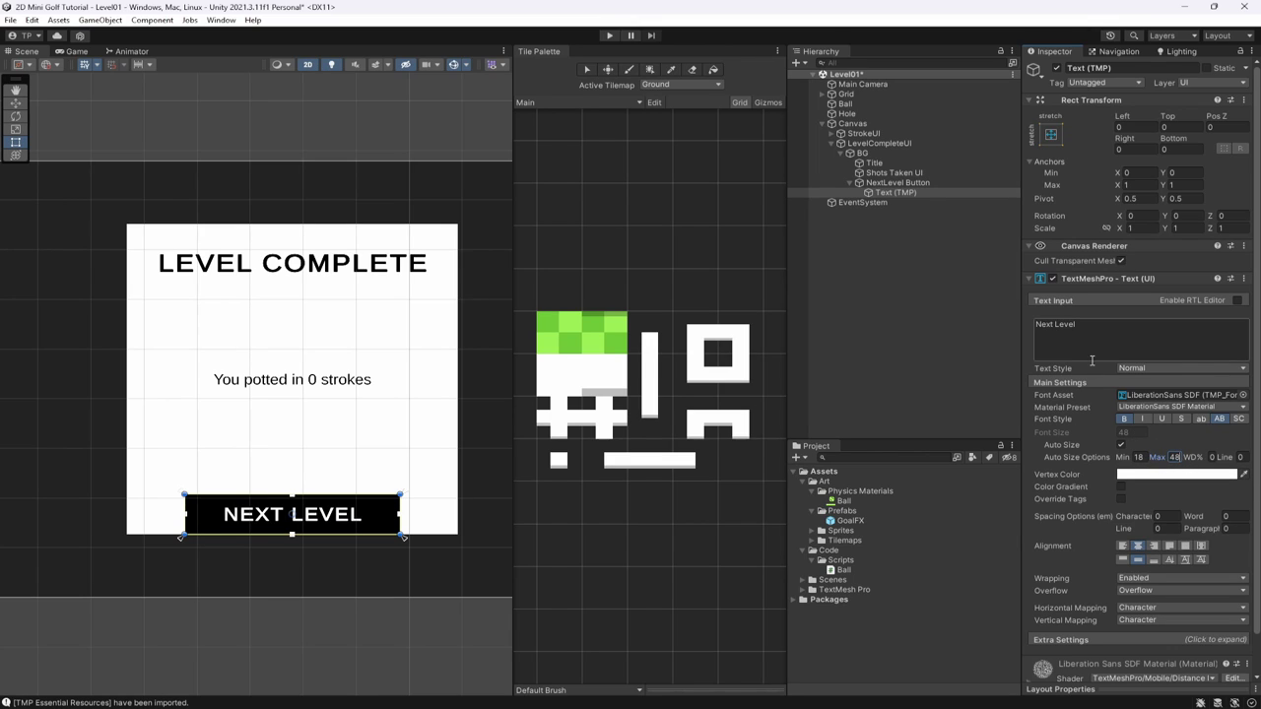
Move NextLevel Button to Pos Y 128.
left_click(896, 183)
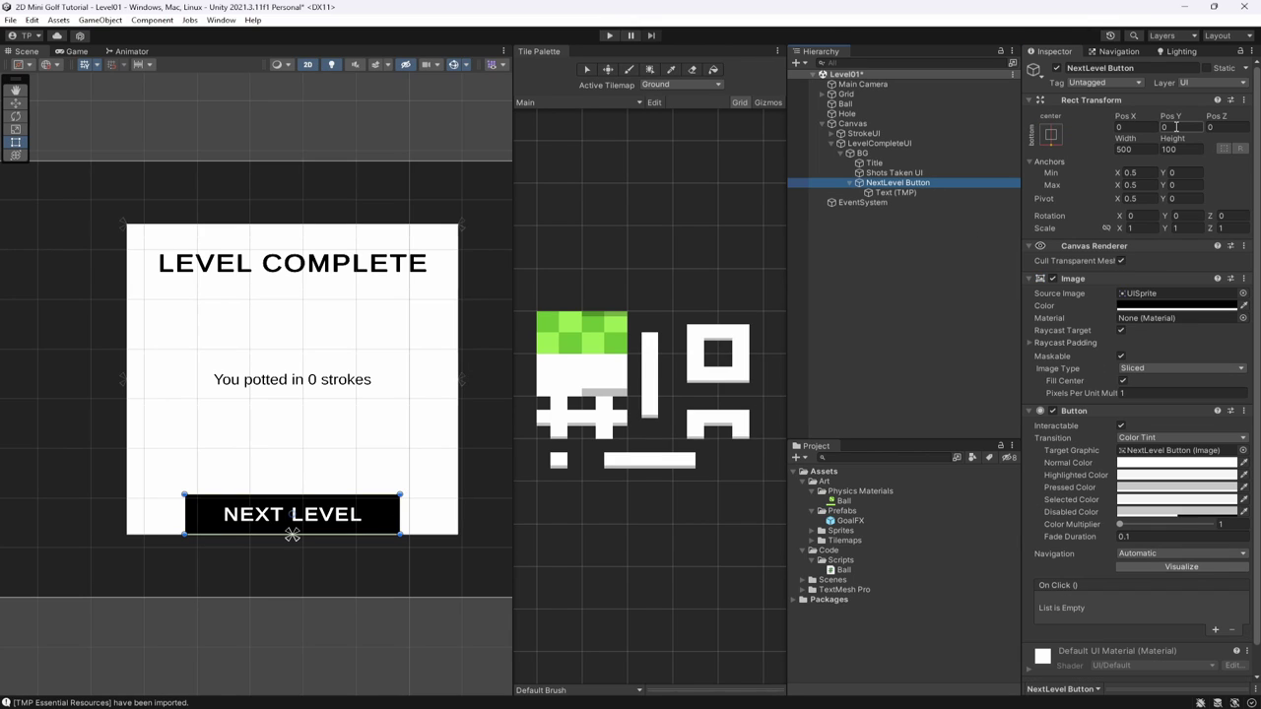
left_click(1175, 126)
type("-128")
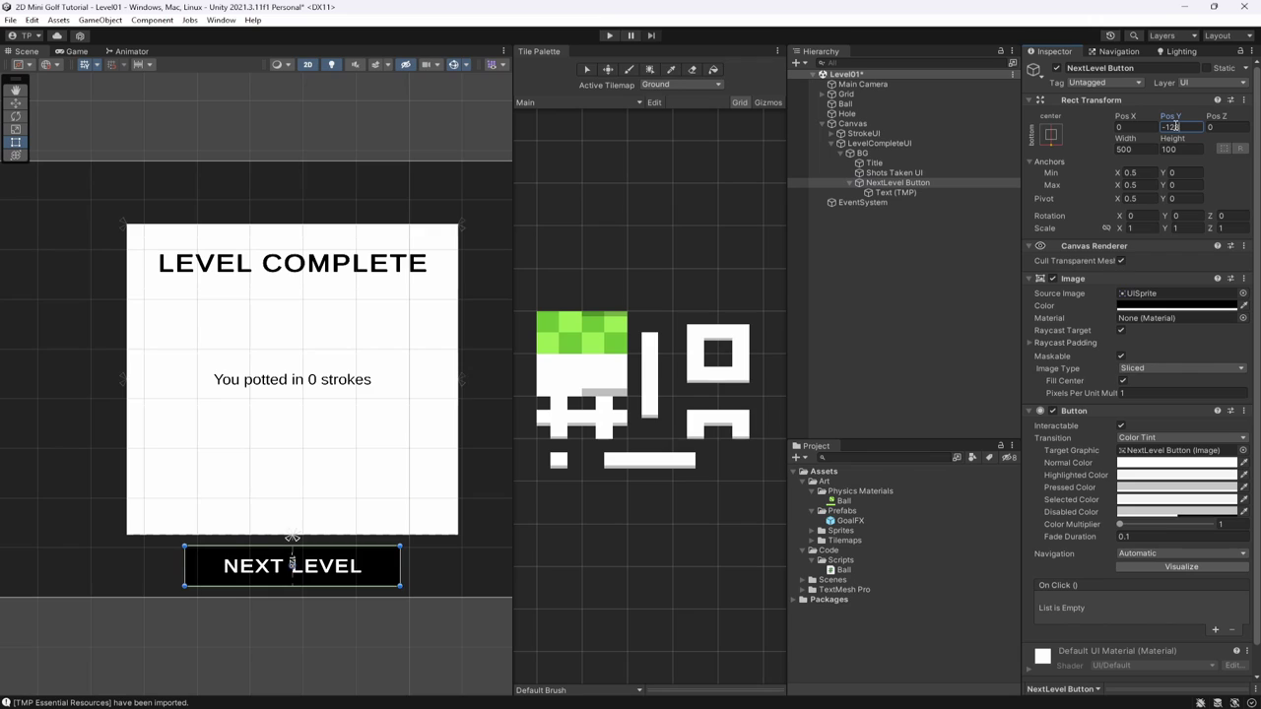
key("Home")
key("Delete")
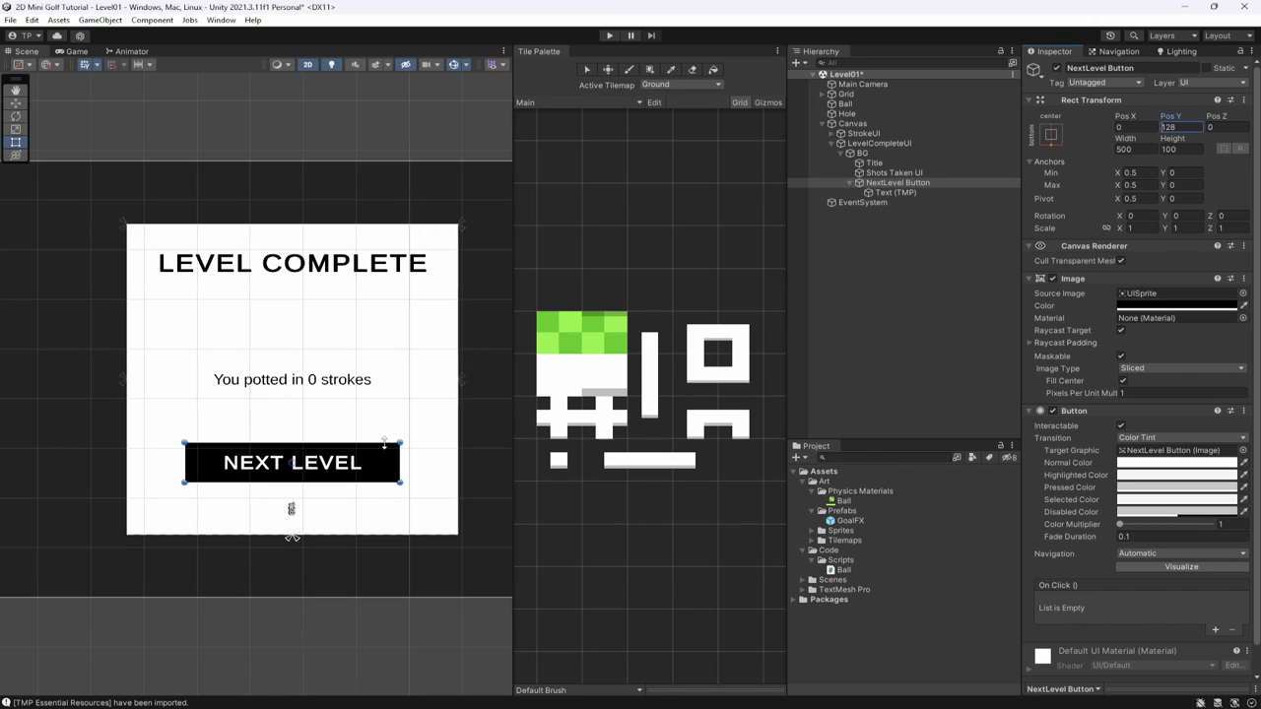
Duplicate NextLevel Button and name the copy MainMenu Button.
left_click(873, 183)
key("ctrl+d")
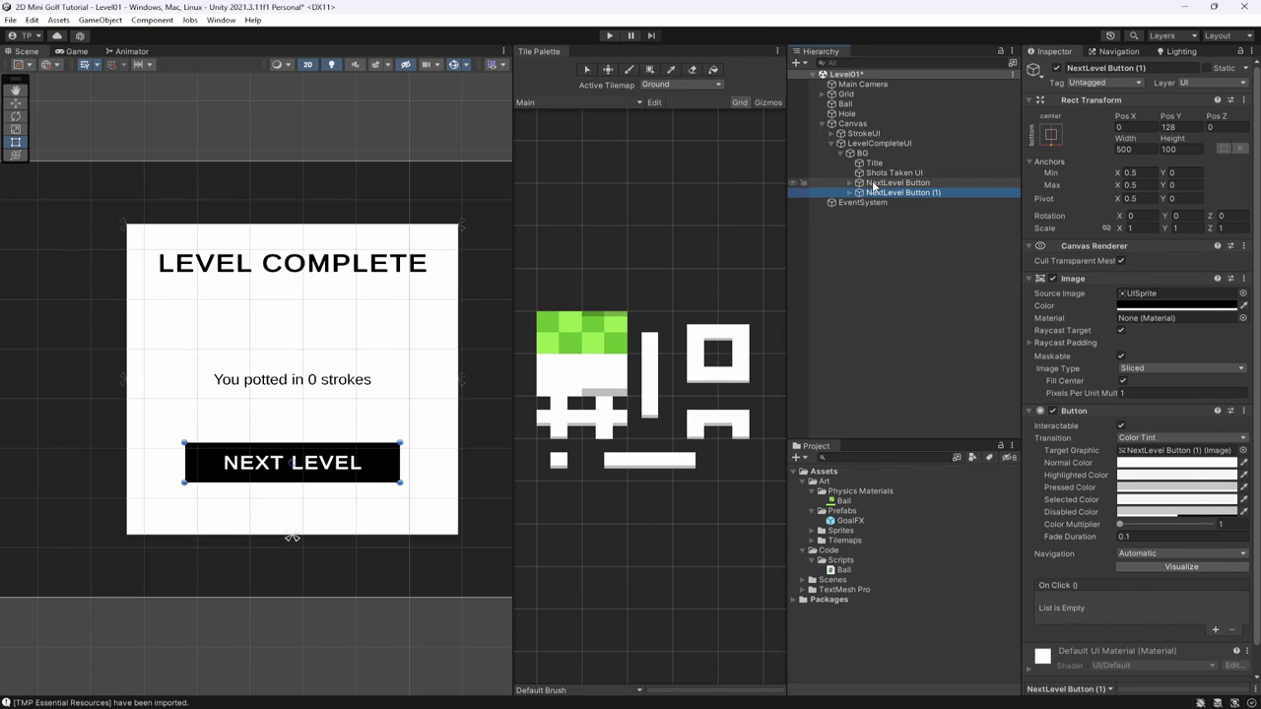
key("F2")
type("MainMe")
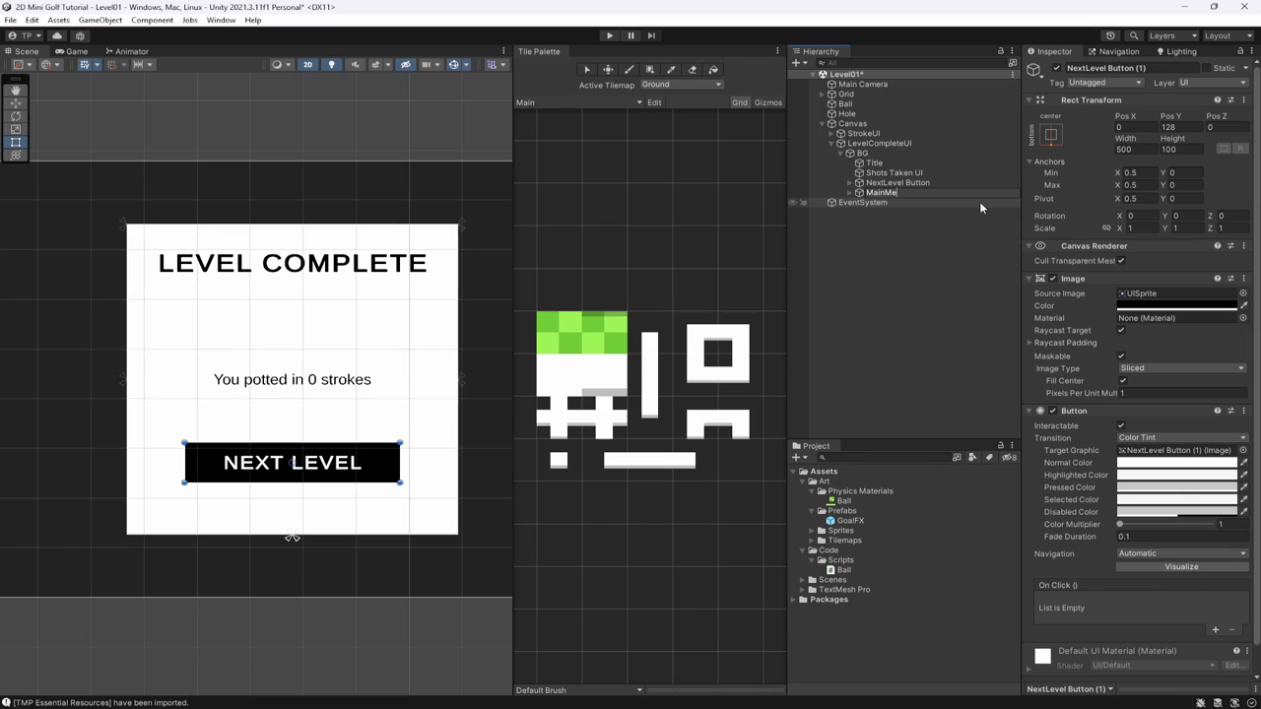
type("nu Button")
key("Return")
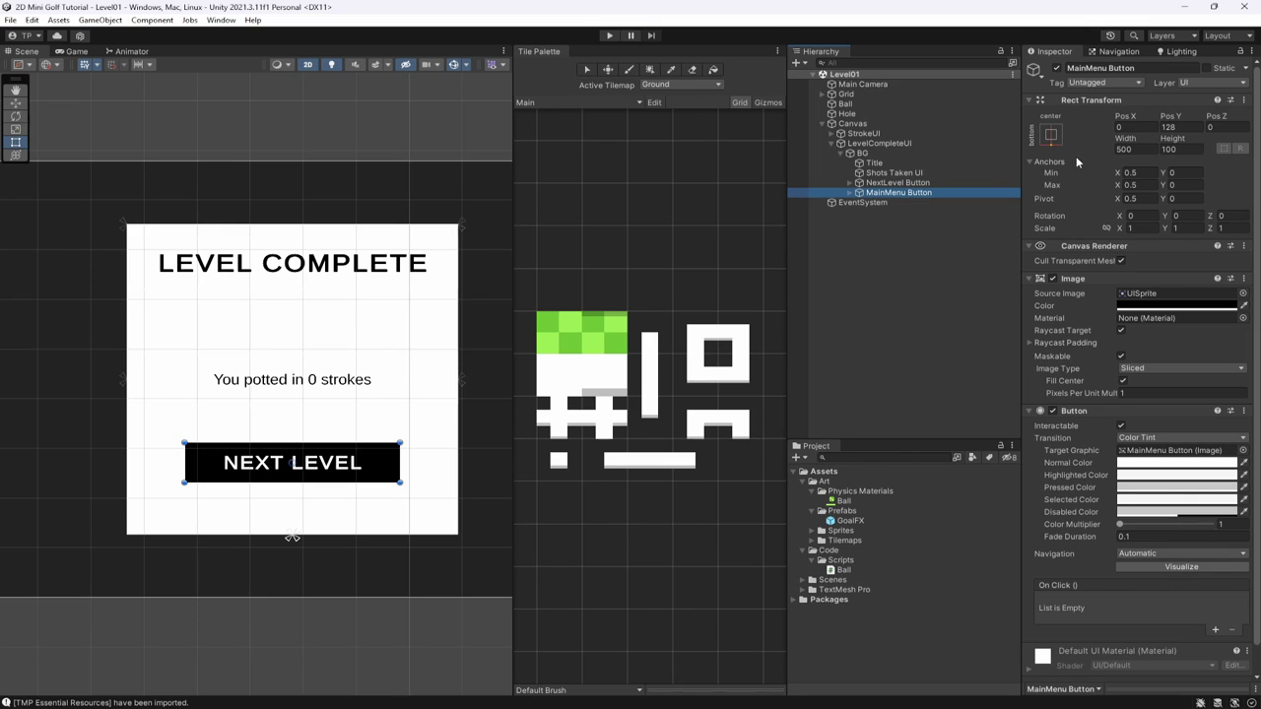
Place MainMenu Button at Pos Y 32.
left_click(1183, 127)
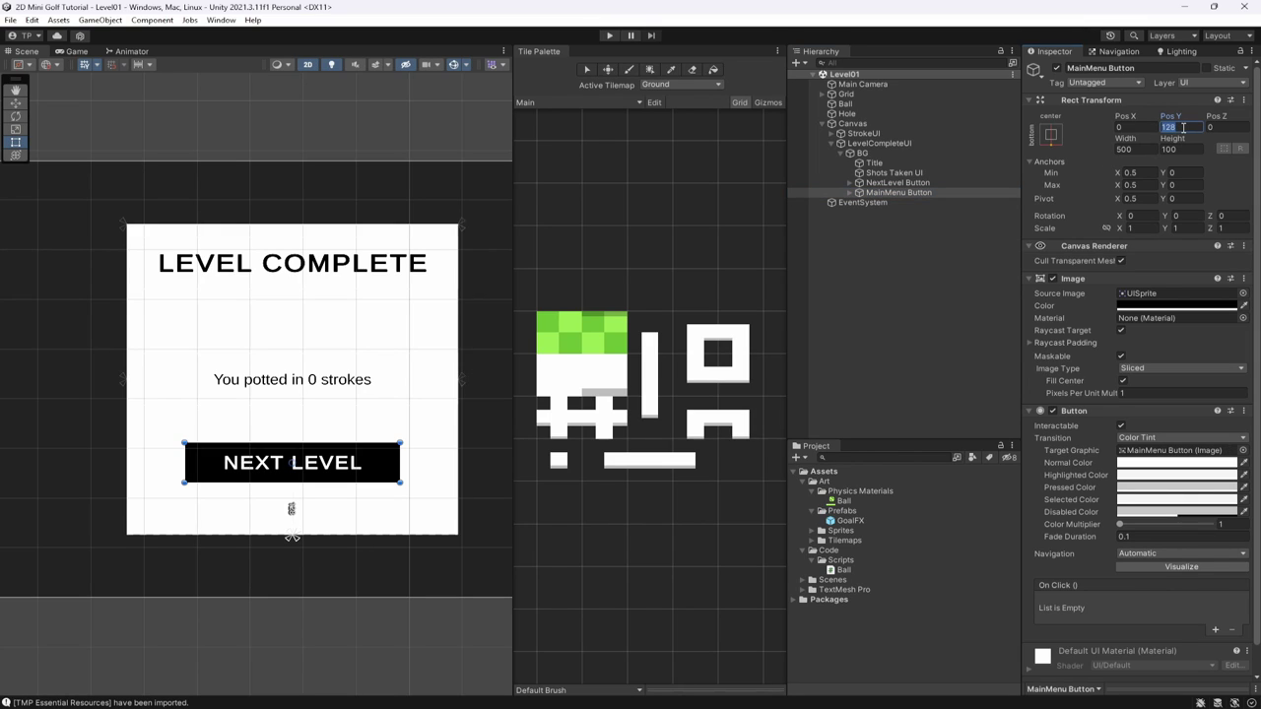
type("-32")
key("BackSpace")
key("BackSpace")
key("BackSpace")
type("2")
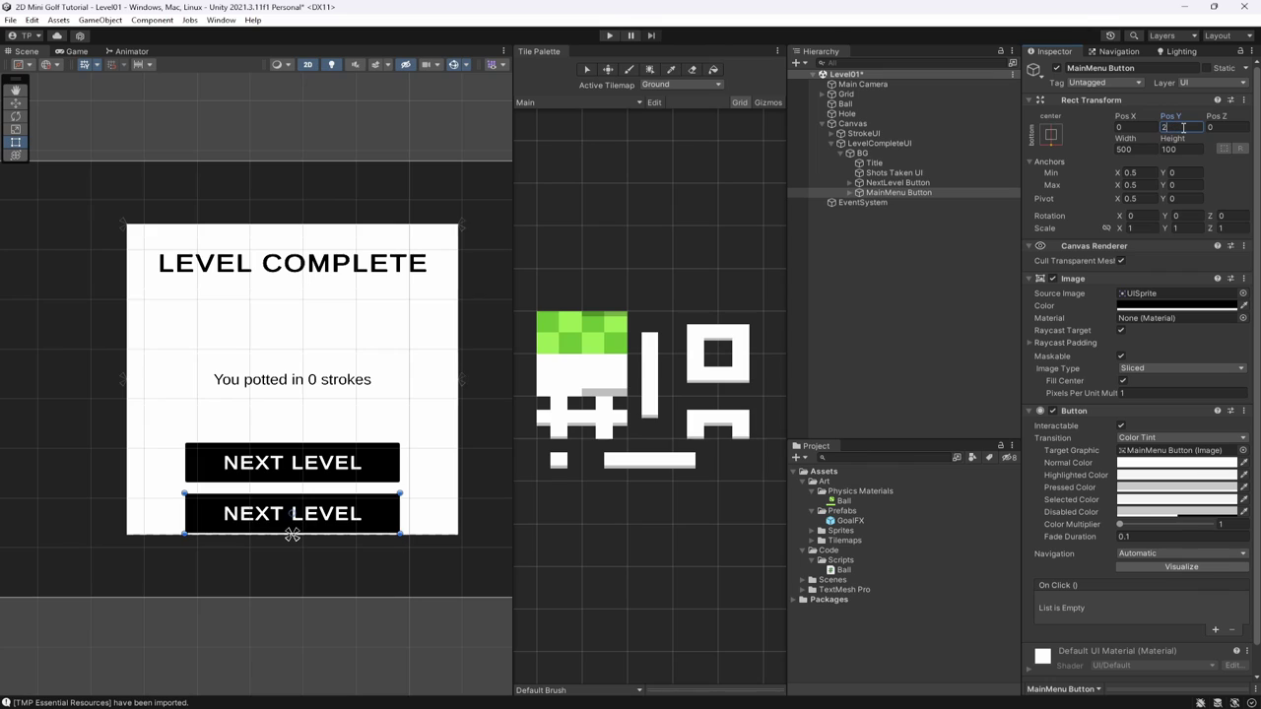
type("4")
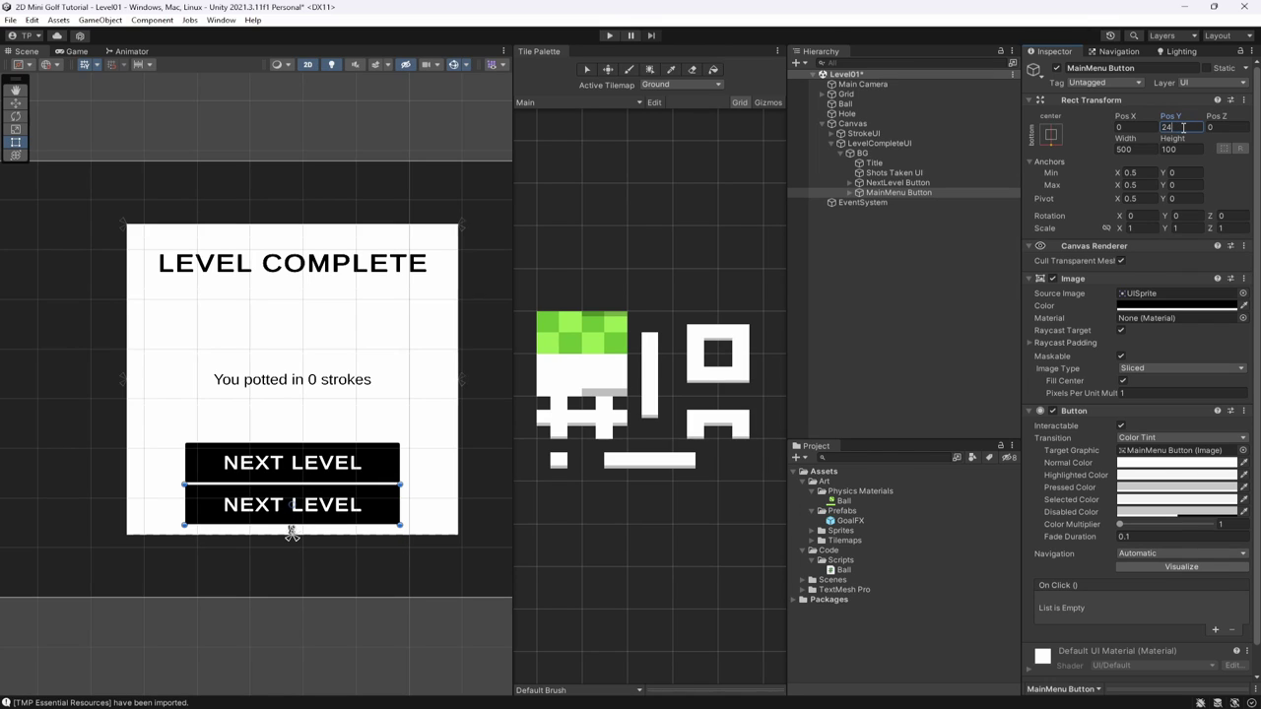
key("BackSpace")
key("BackSpace")
type("32")
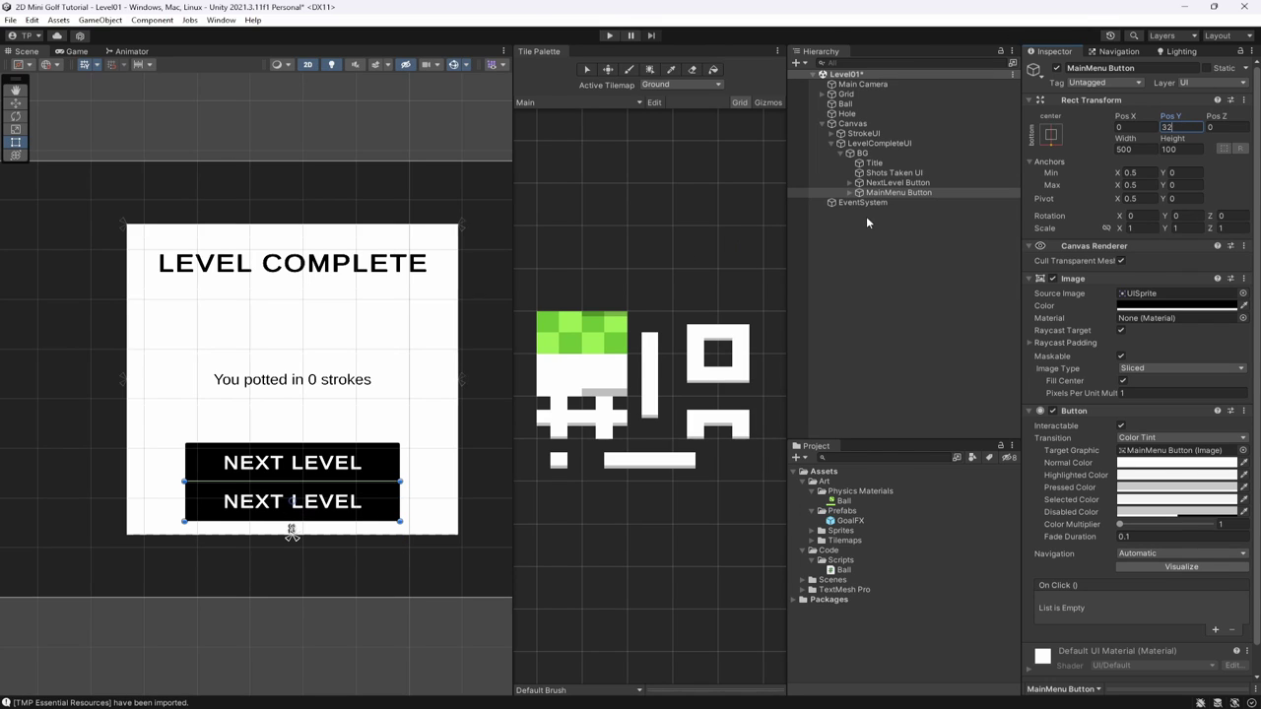
left_click(892, 183)
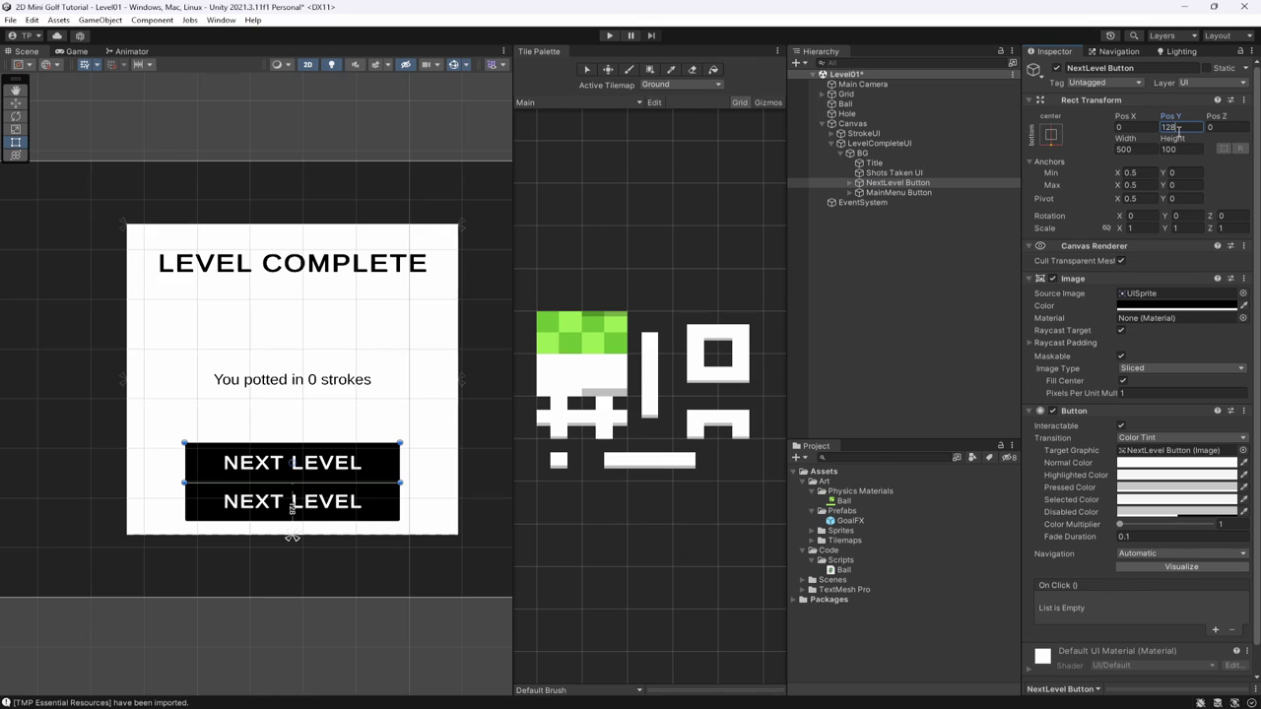
type("+32")
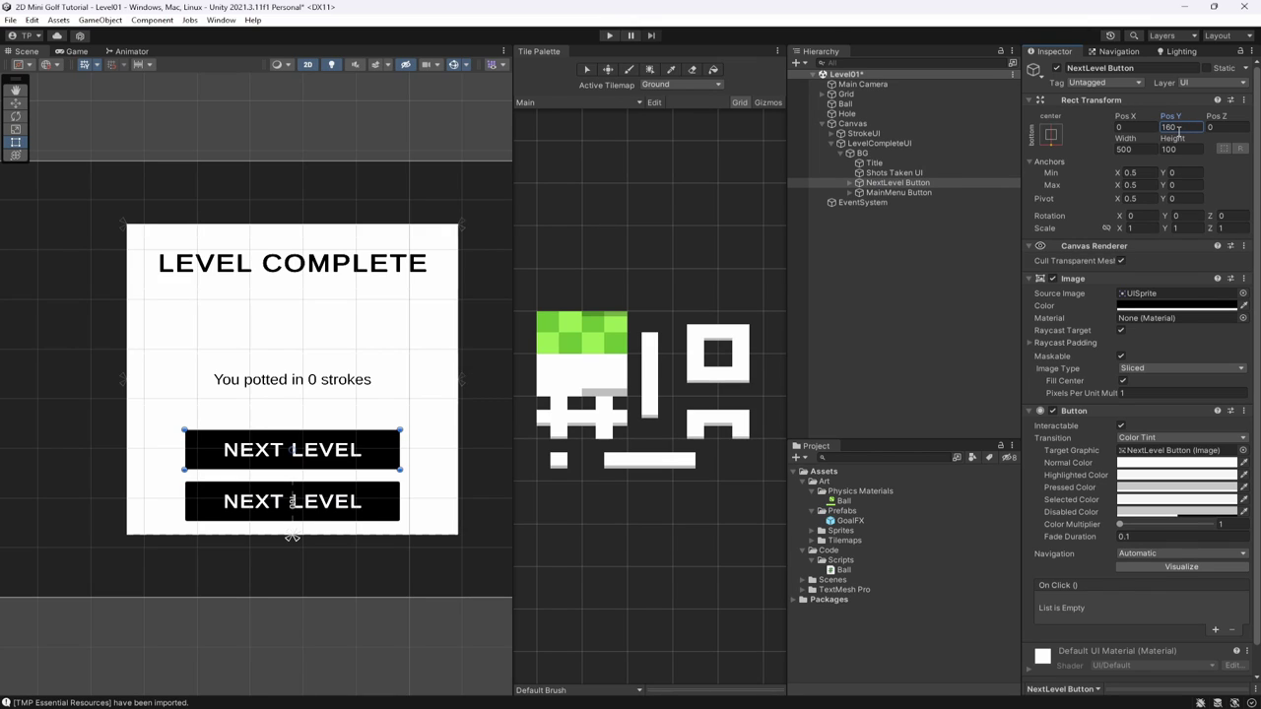
Resize MainMenu Button to 400 by 75.
left_click(899, 192)
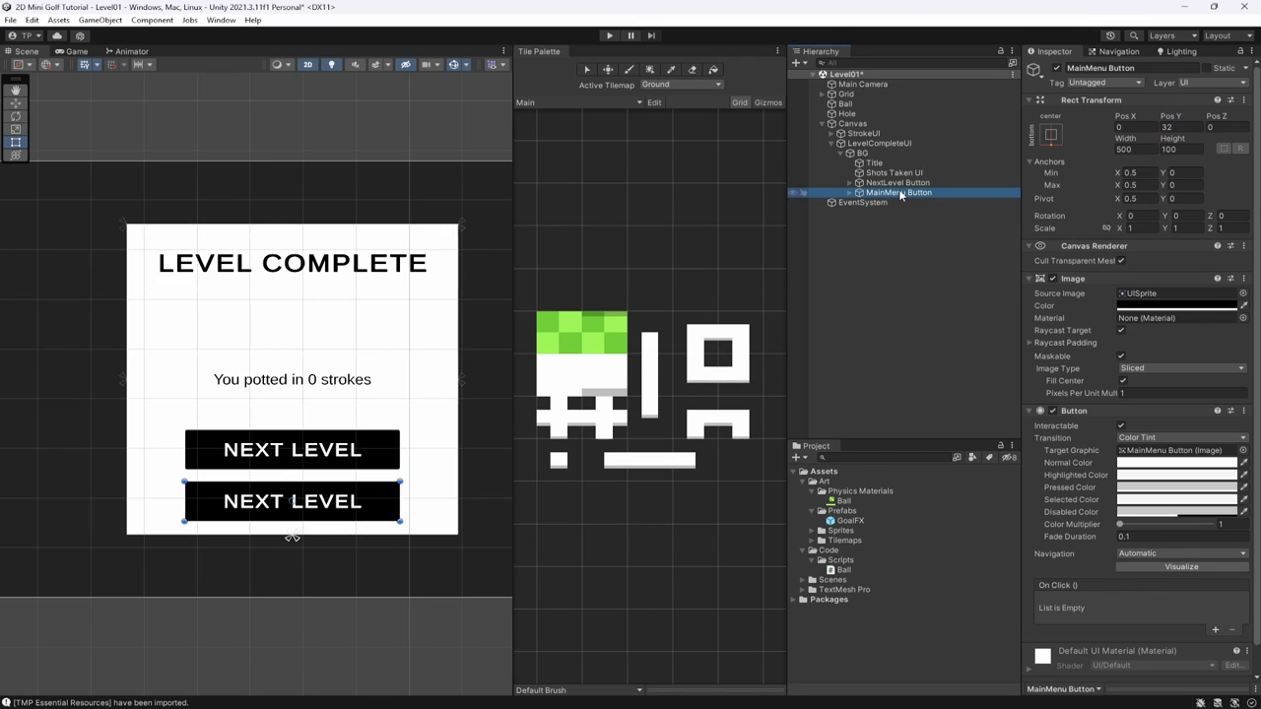
left_click(1170, 149)
type("50")
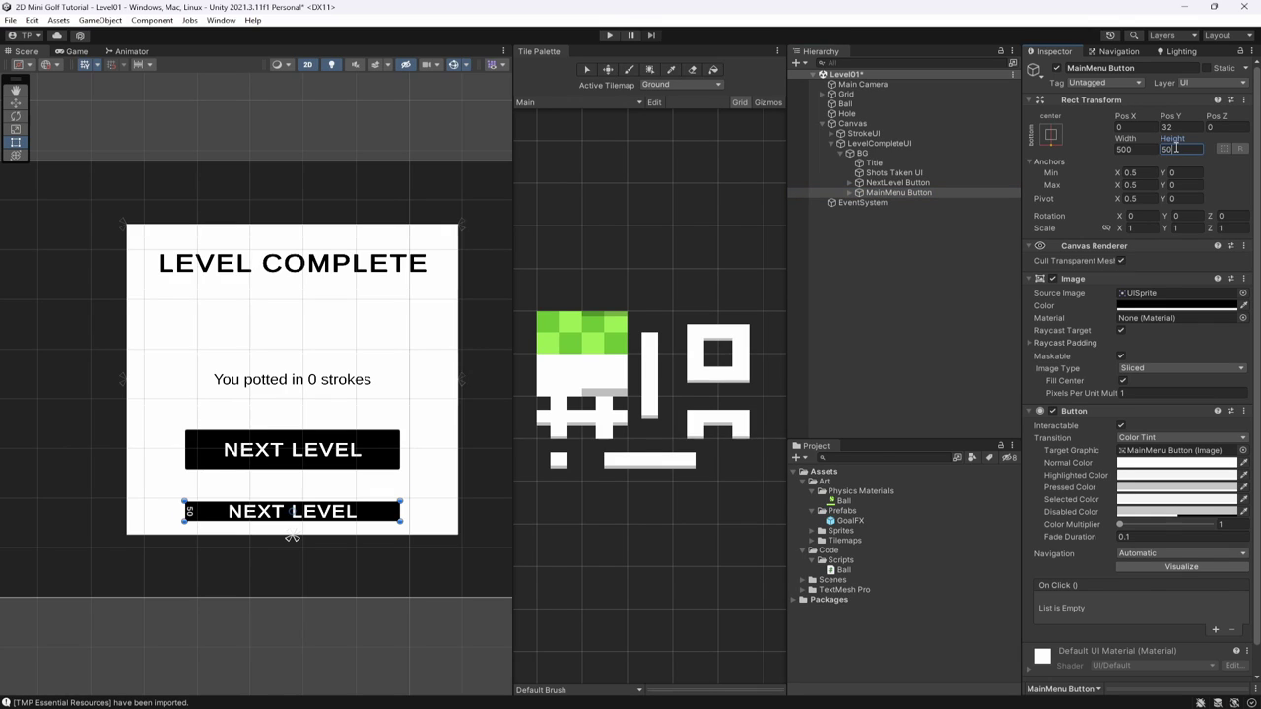
left_click(1128, 149)
type("250")
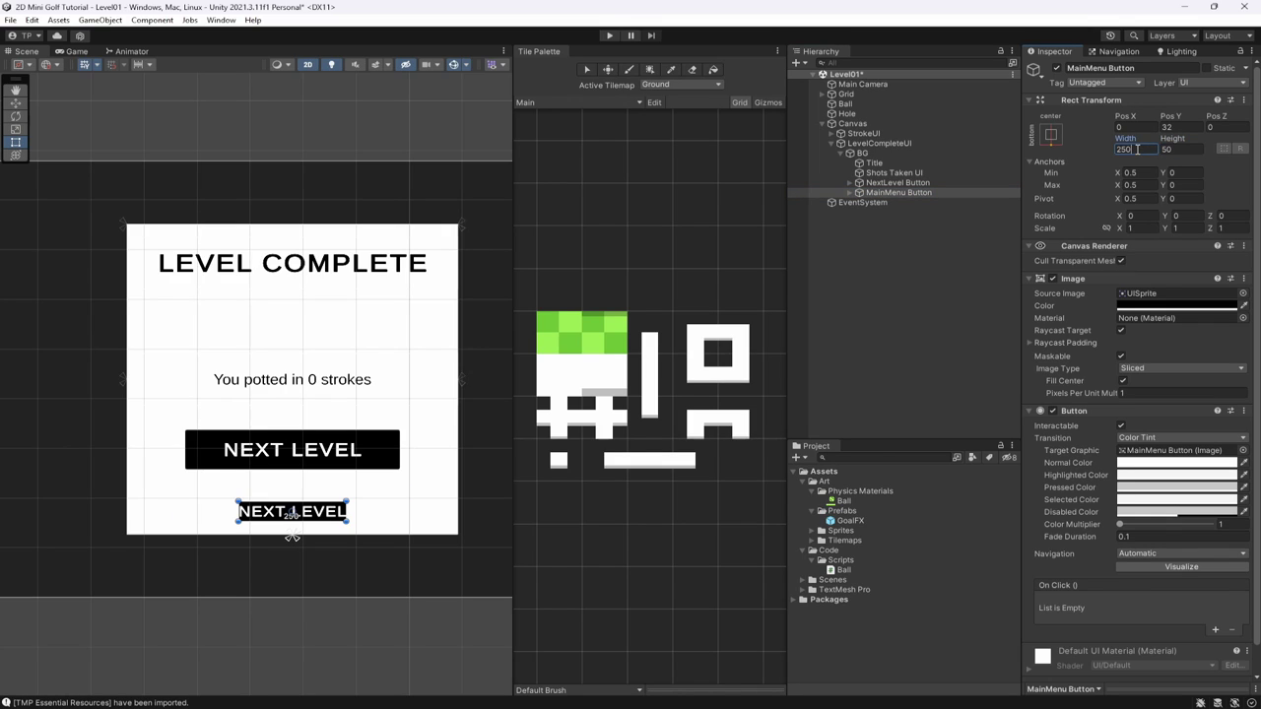
key("BackSpace")
key("BackSpace")
key("BackSpace")
type("400")
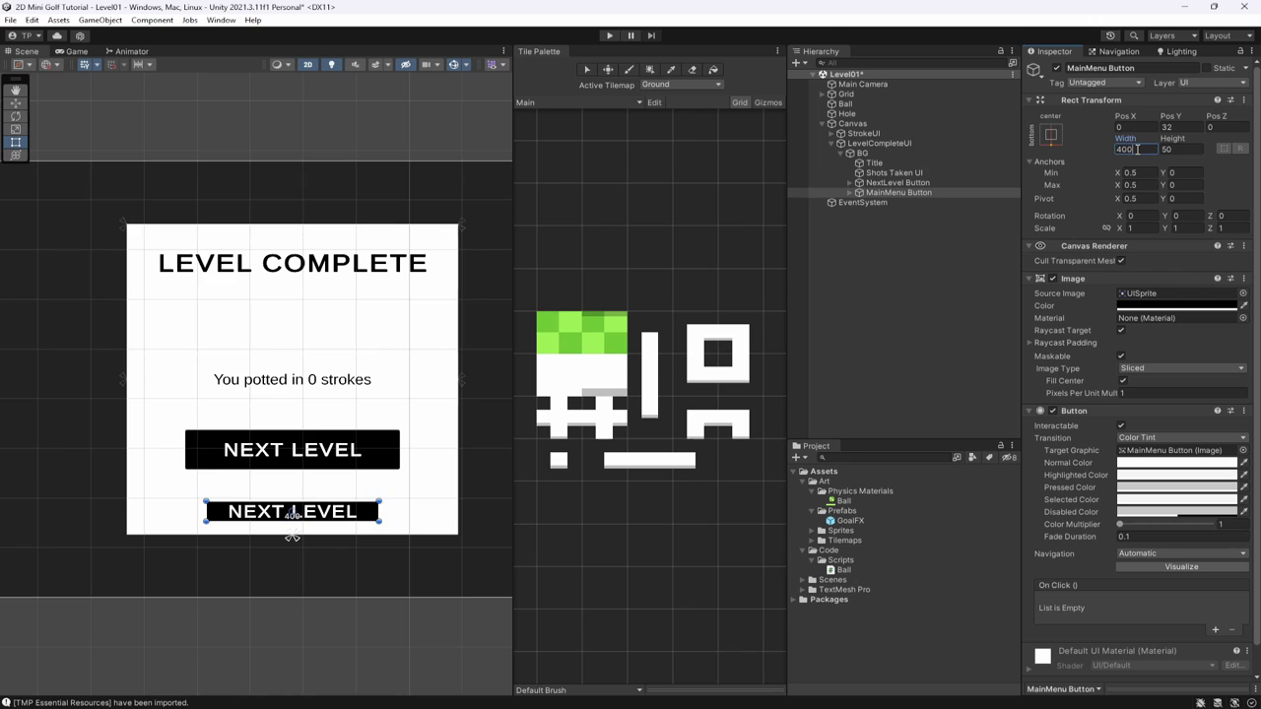
key("Tab")
type("75")
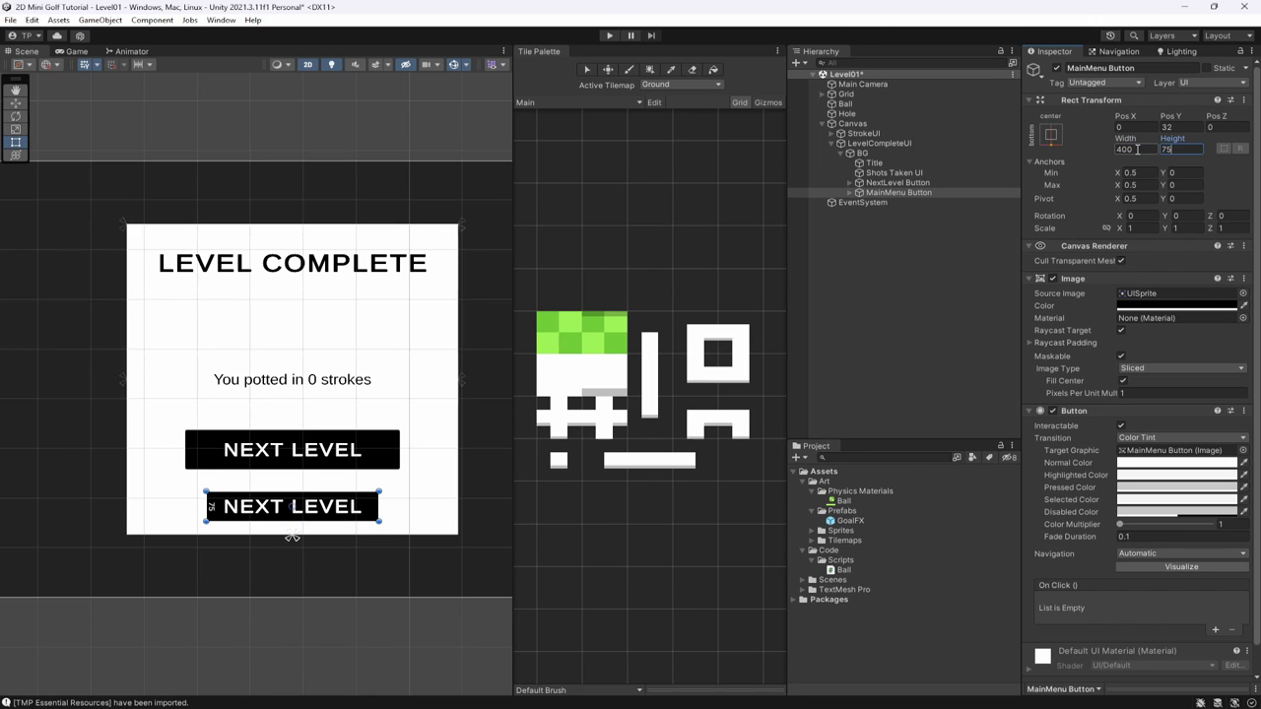
left_click(850, 190)
Select the MainMenu Button's Text (TMP) label and its auto size maximum field.
left_click(872, 209)
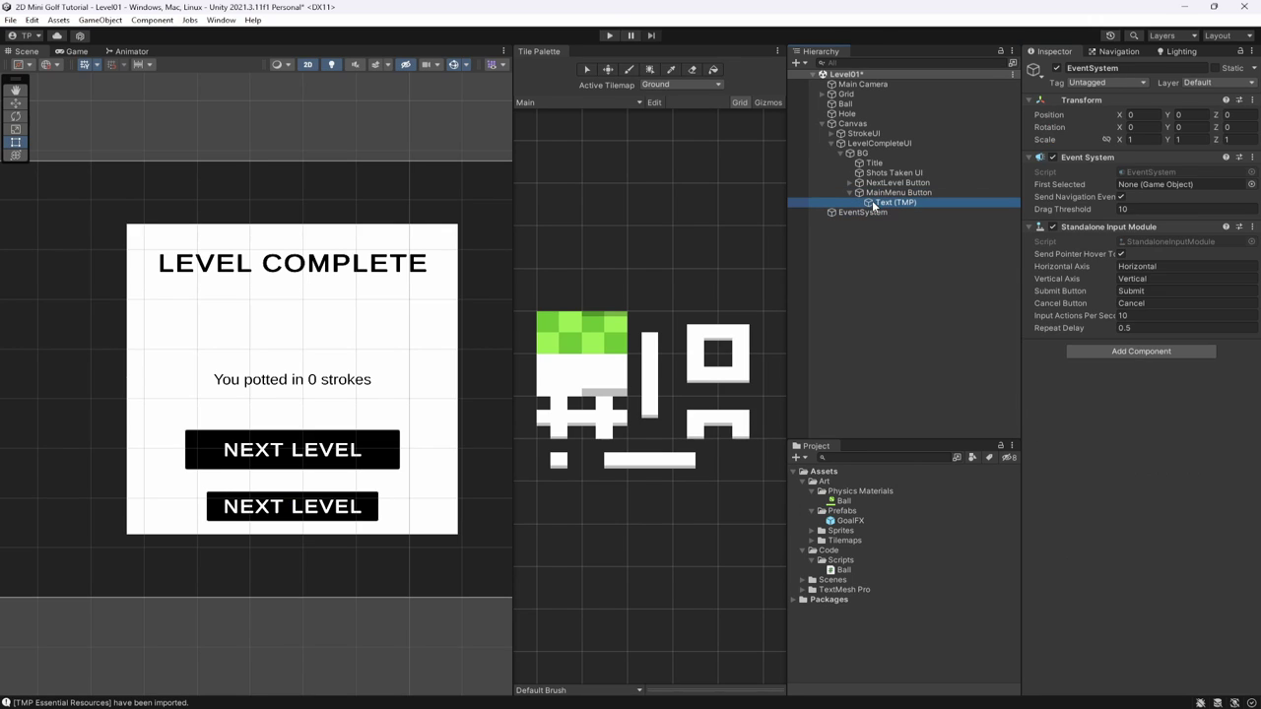
left_click(872, 201)
left_click(1174, 457)
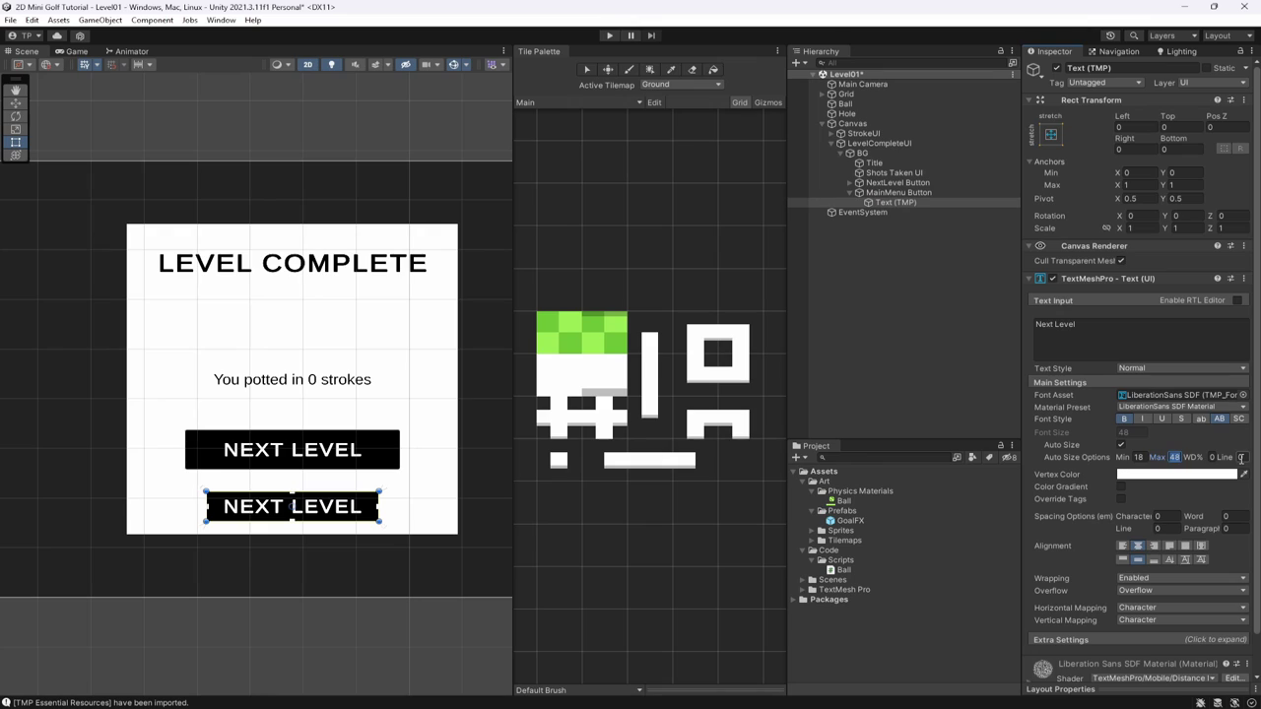
Set the label's auto size maximum to 32 and its text to 'Back to Menu'.
type("32")
key("ctrl+s")
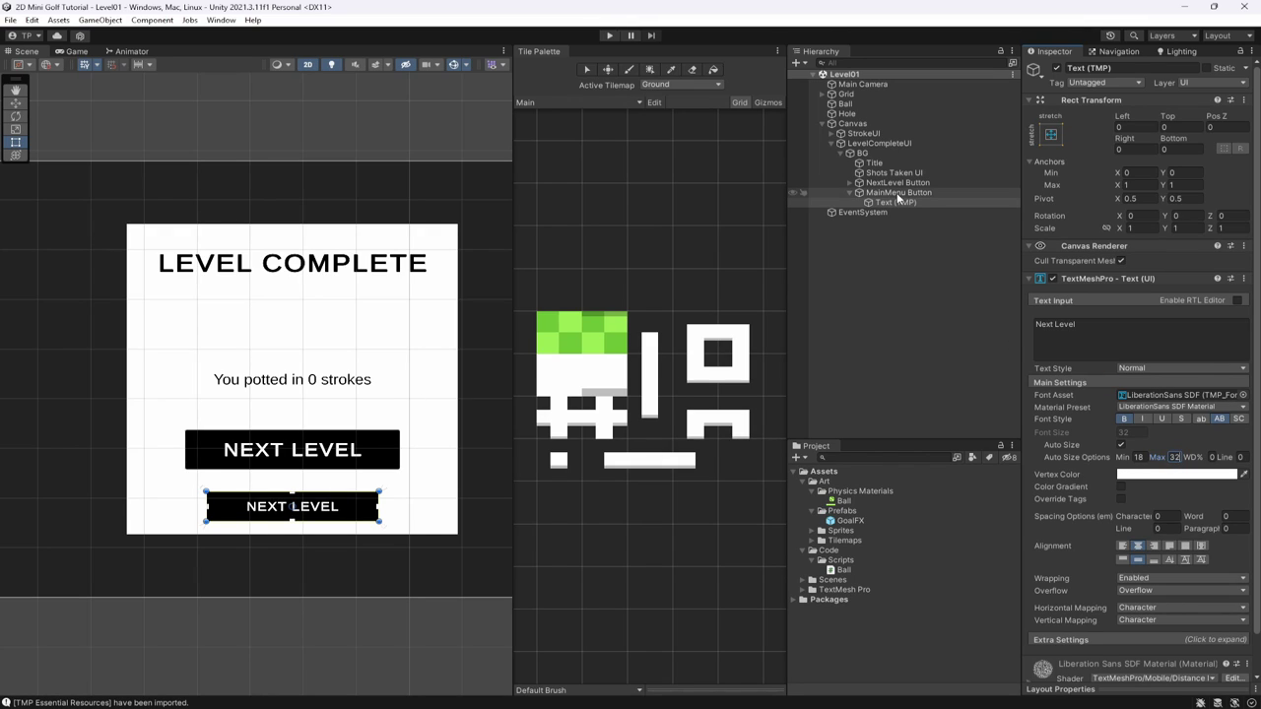
left_click(1100, 326)
key("ctrl+a")
type("Ma")
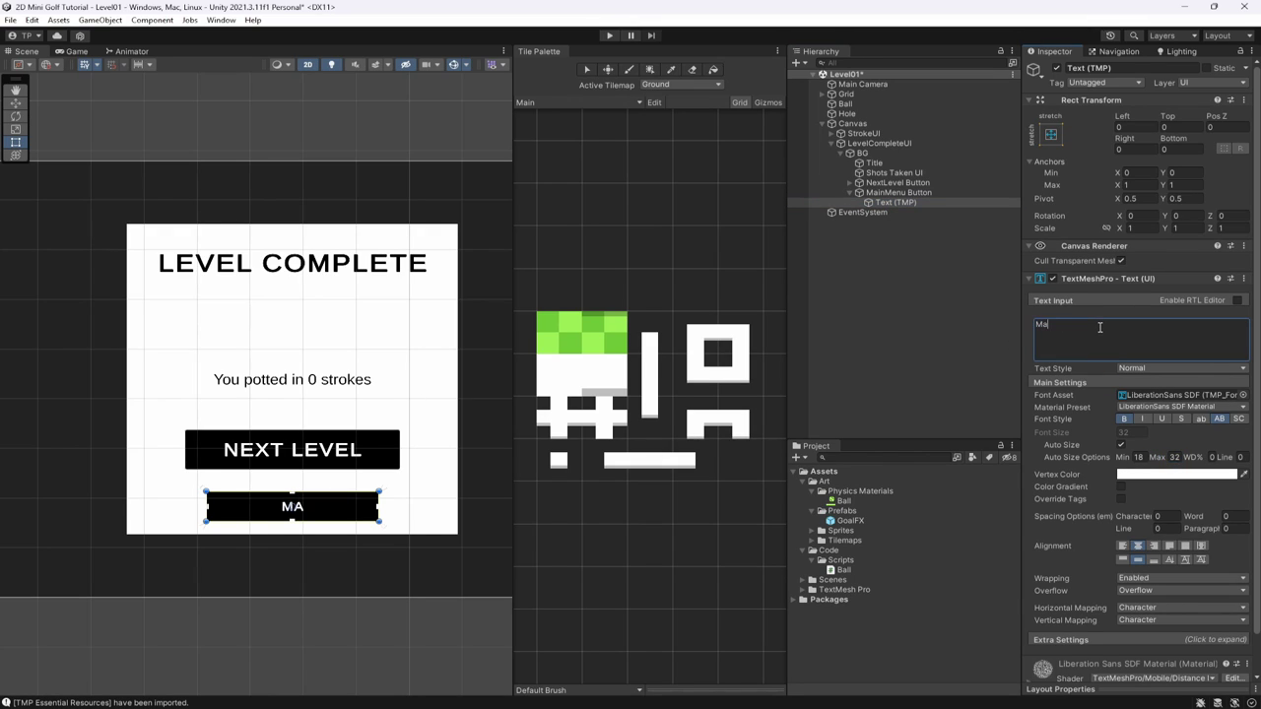
key("BackSpace")
key("BackSpace")
type("Back to Menu")
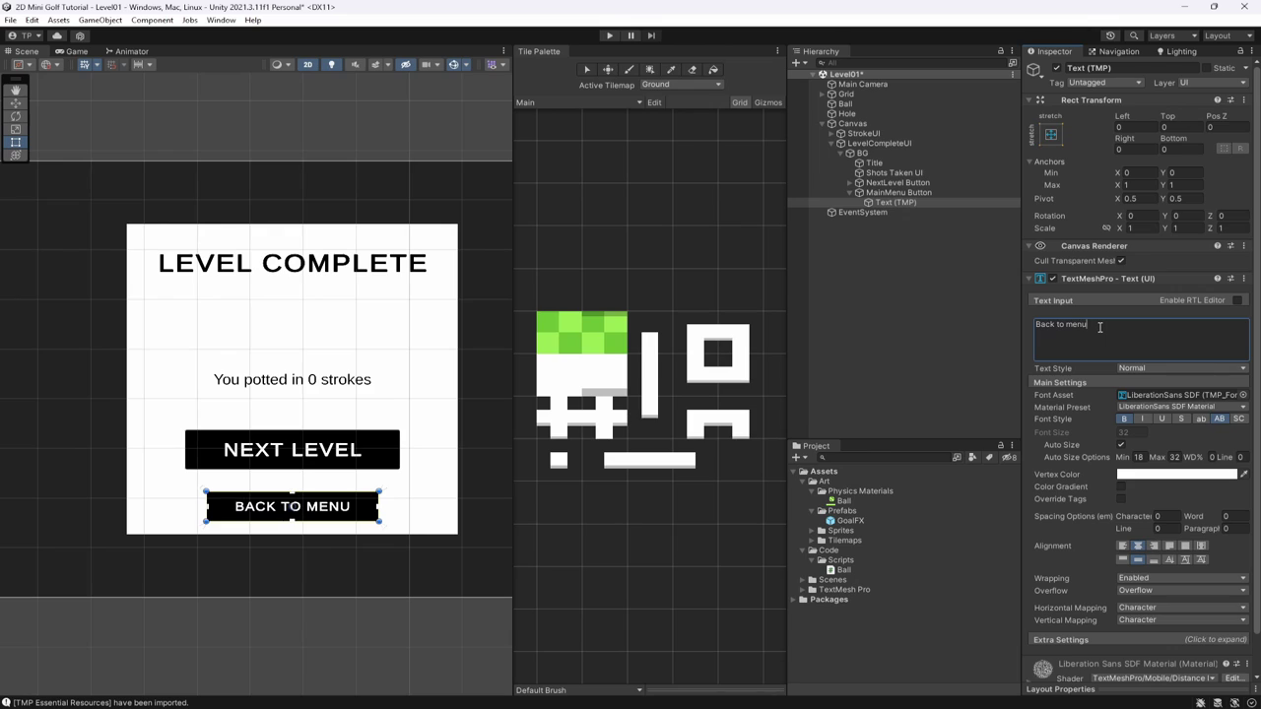
left_click(898, 182)
Adjust NextLevel Button's vertical position and save the scene.
left_click(1185, 127)
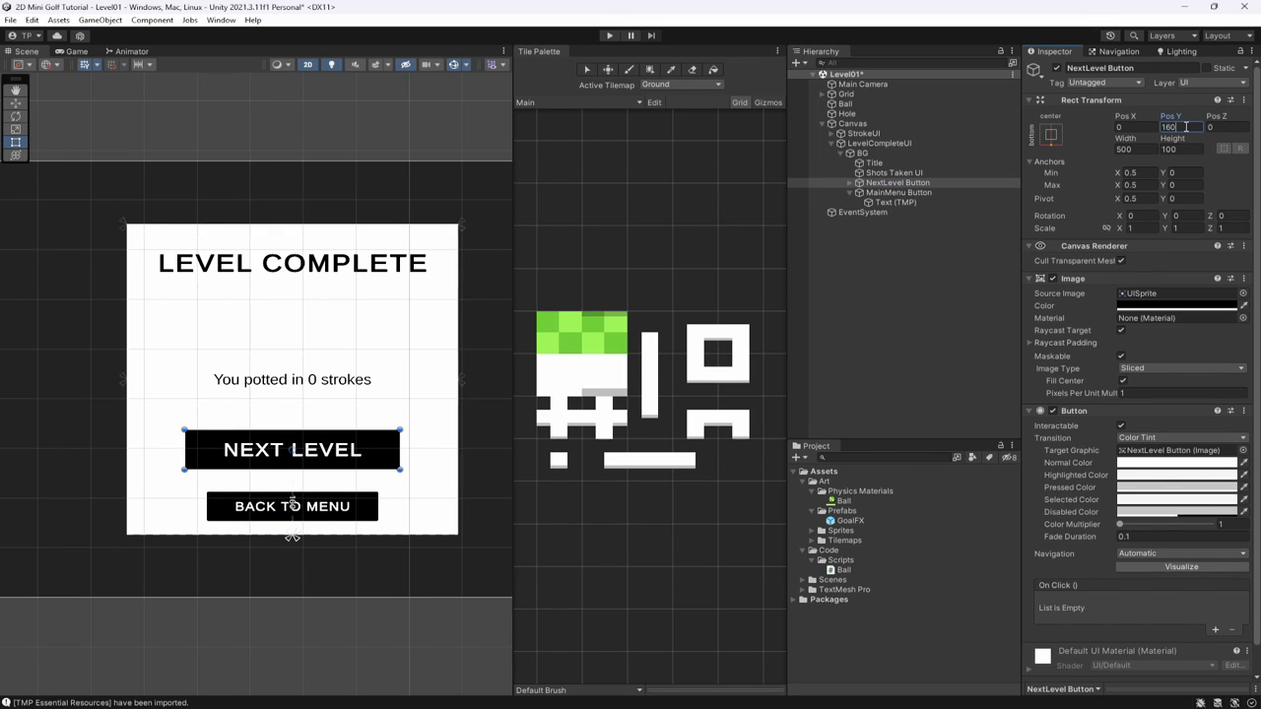
type("-30")
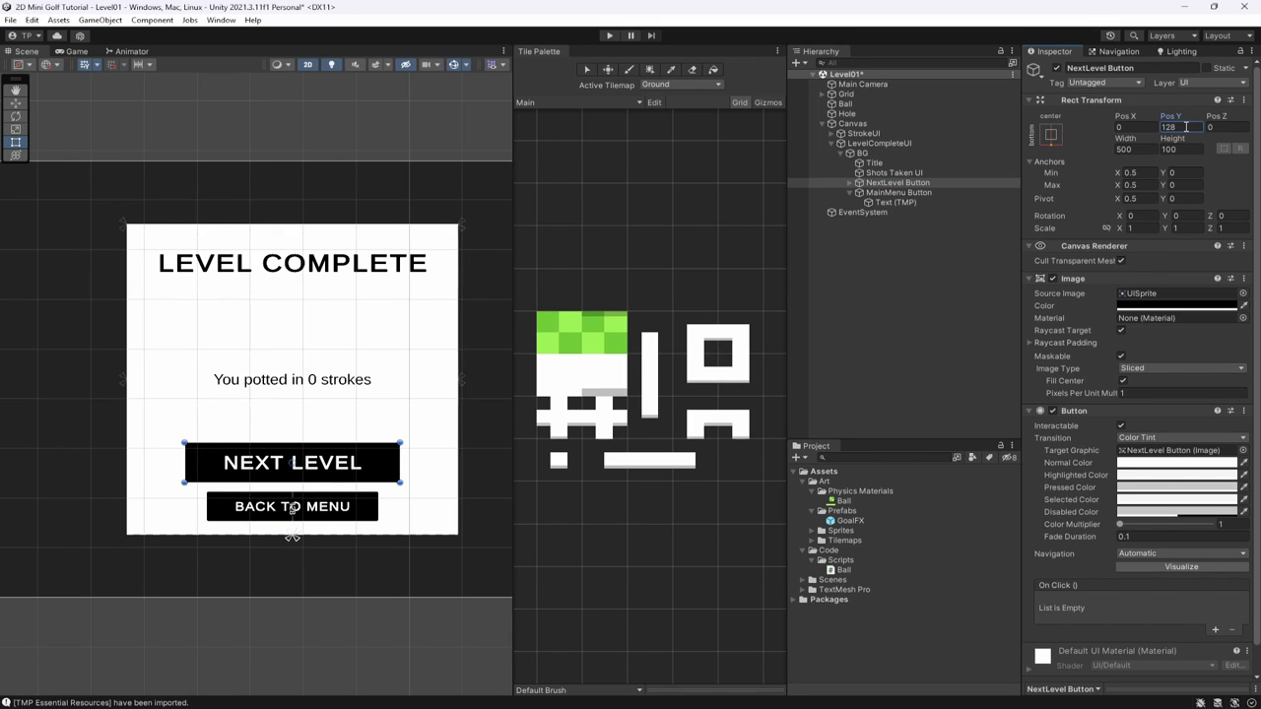
key("ctrl+s")
Set the BG panel height to 600.
left_click(863, 152)
left_click(1188, 149)
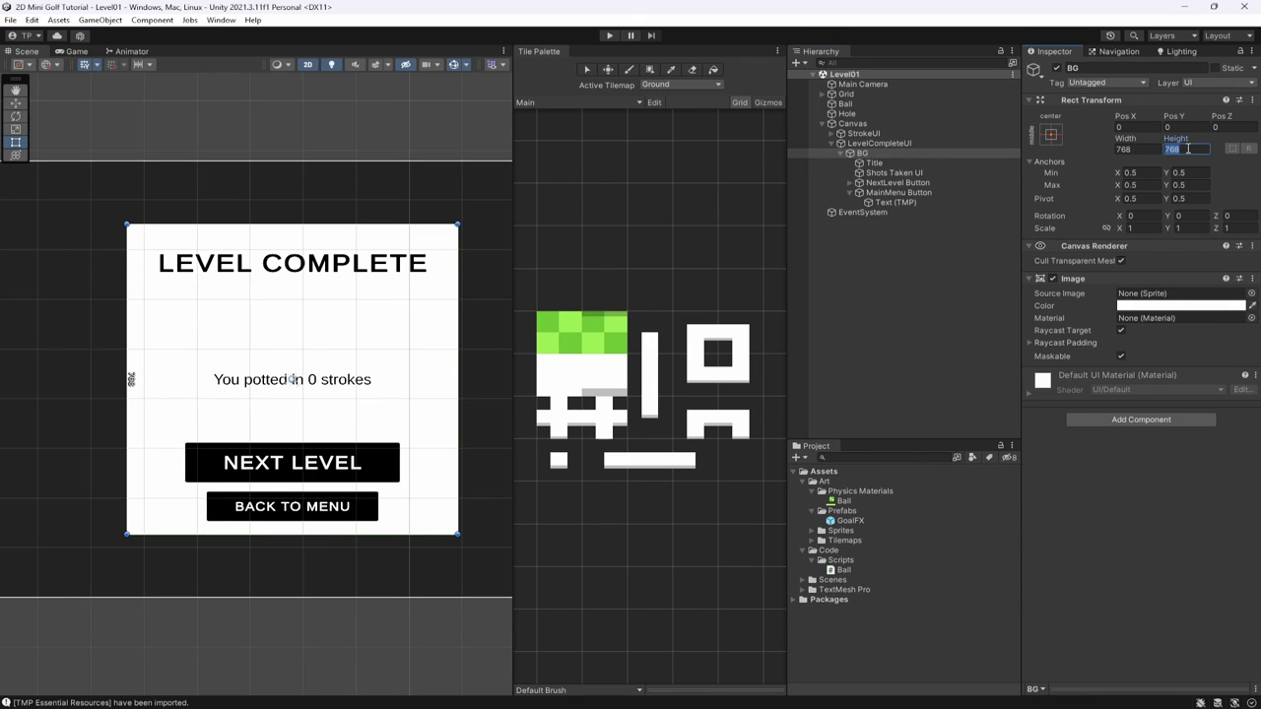
type("500")
key("ctrl+s")
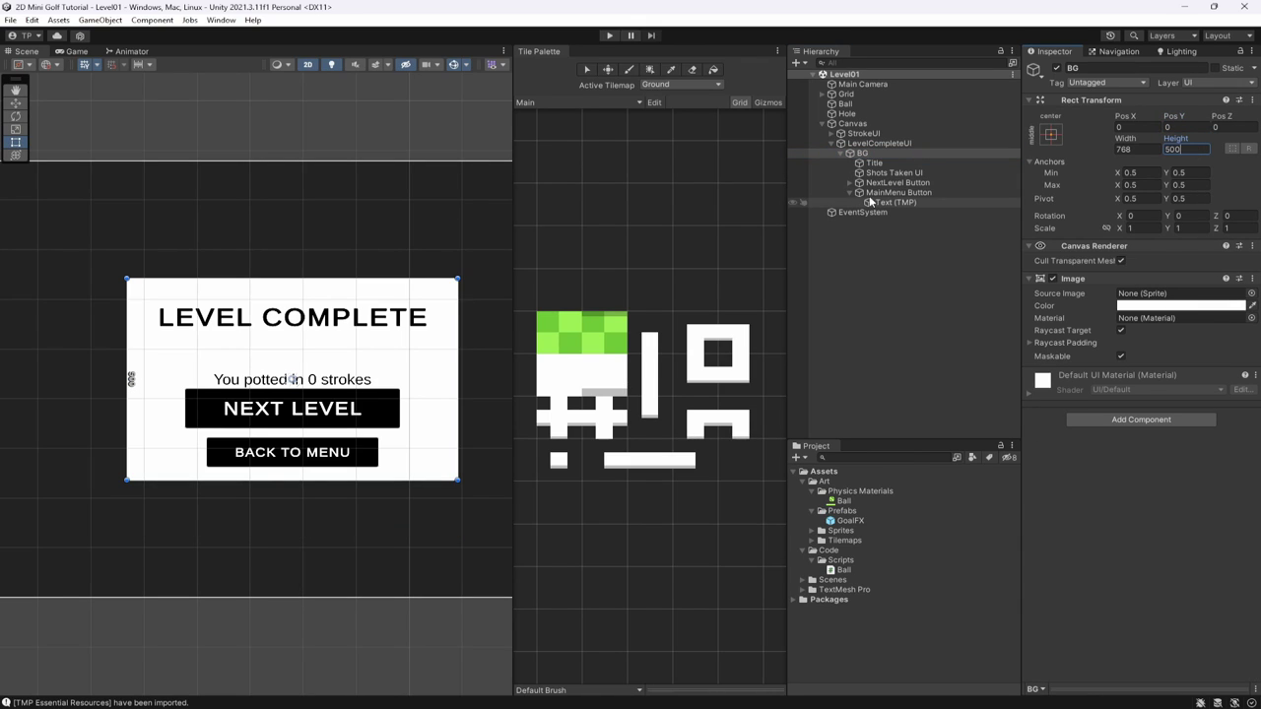
key("Return")
type("600")
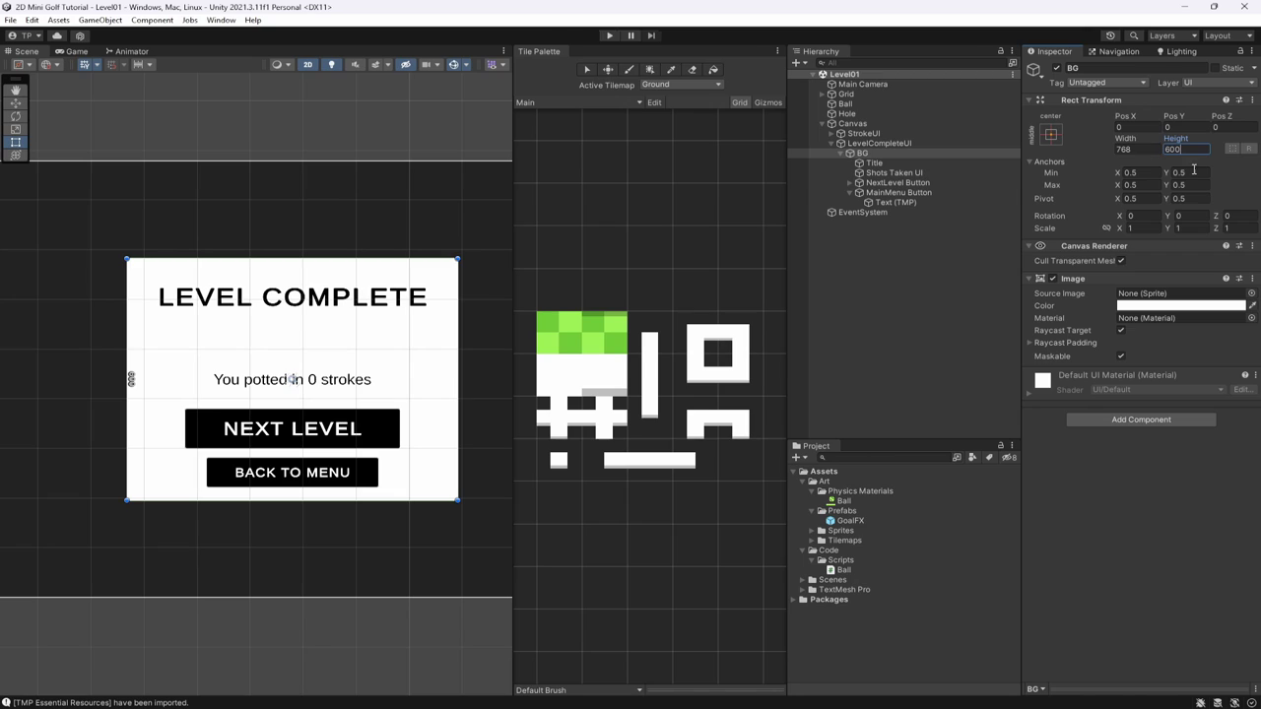
Raise Shots Taken UI to Pos Y 64 and preview the panel in the Game view.
left_click(885, 174)
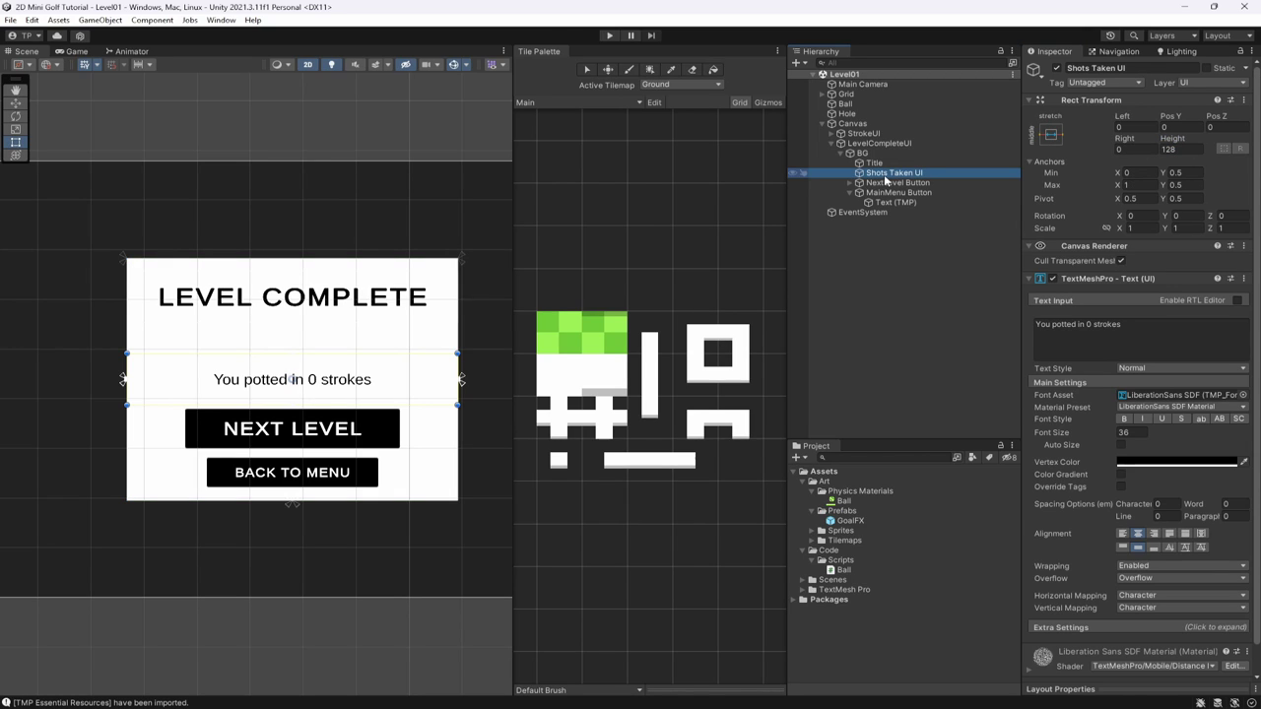
left_click(1178, 125)
type("-")
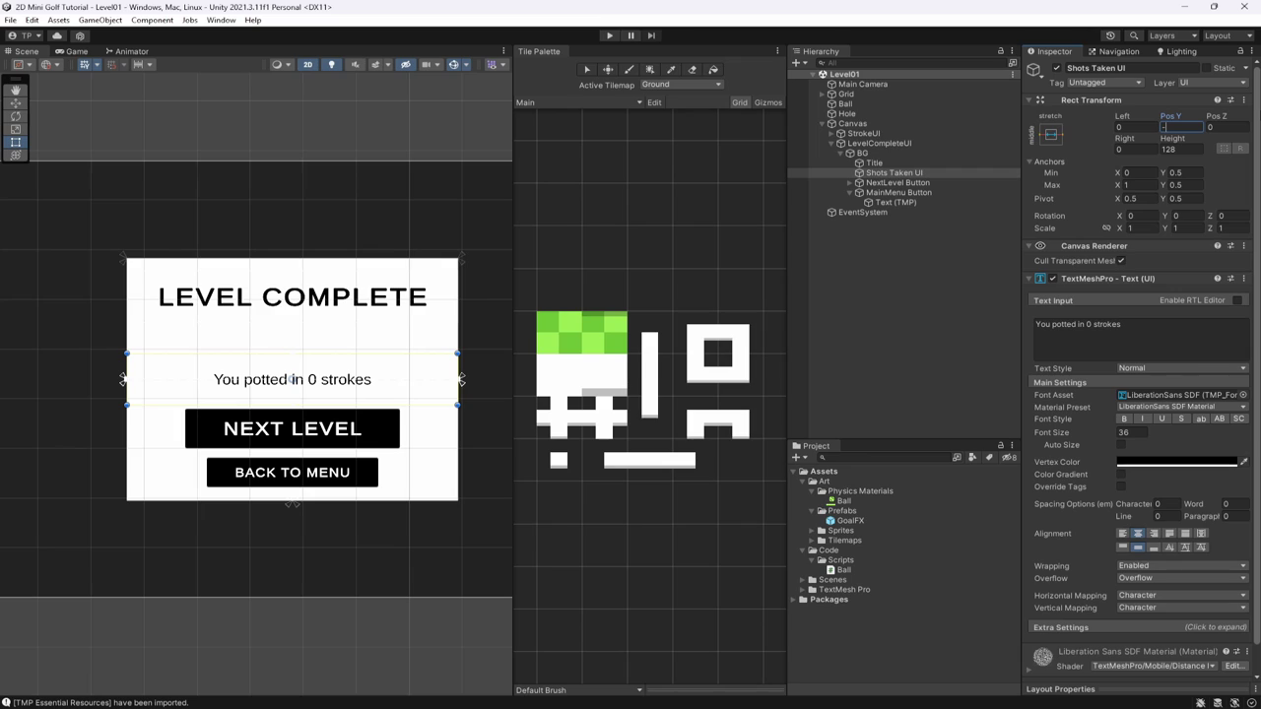
type("32")
key("Return")
type("64")
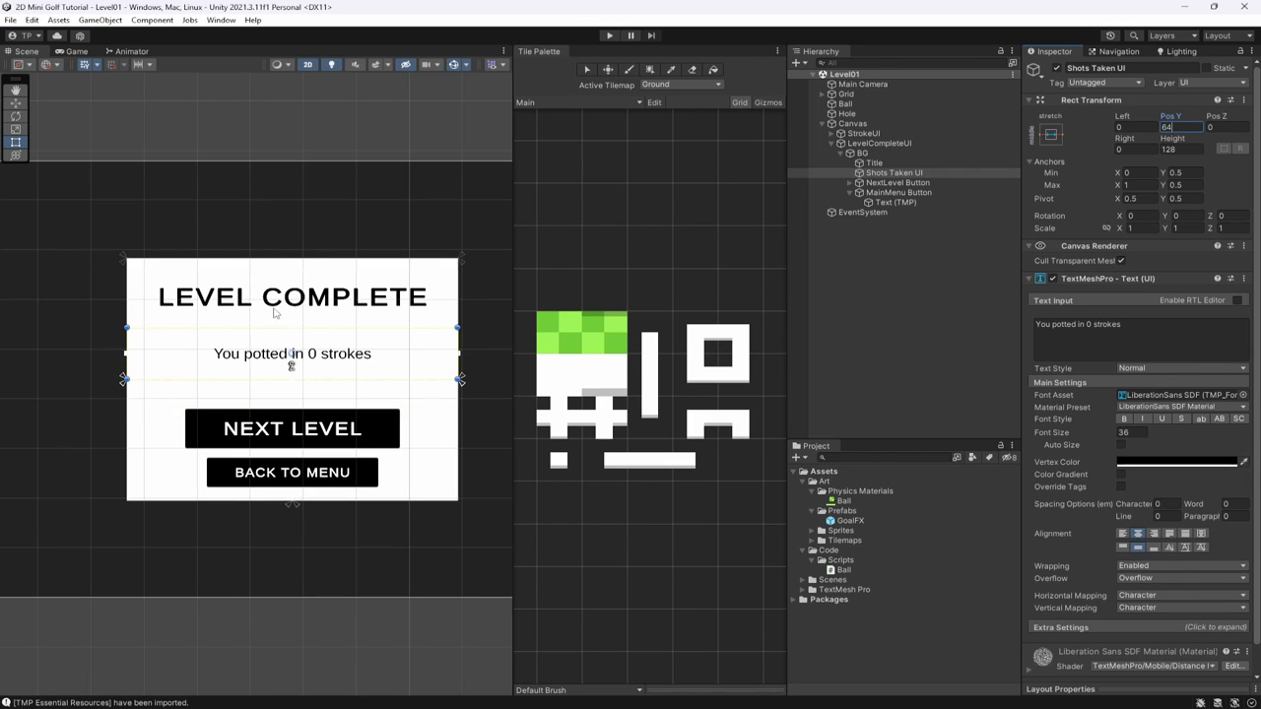
left_click(74, 52)
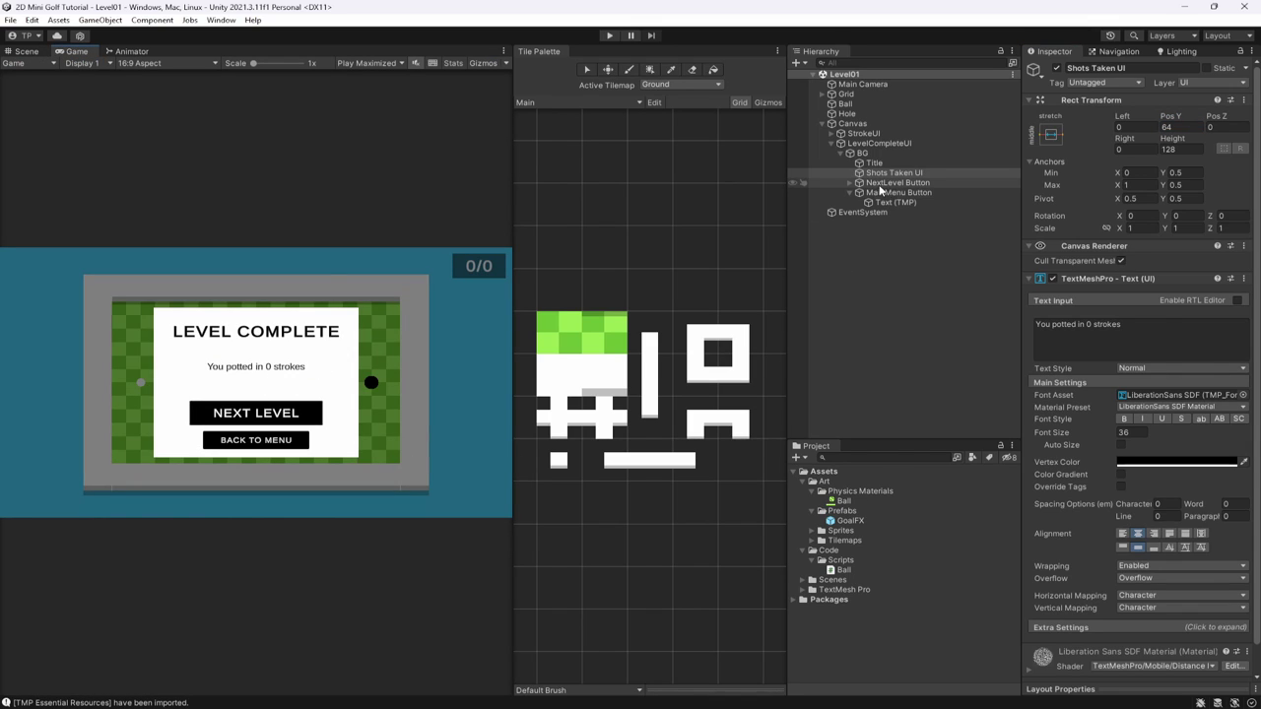
Collapse the LevelCompleteUI panel and deactivate it.
left_click(877, 143)
key("Left")
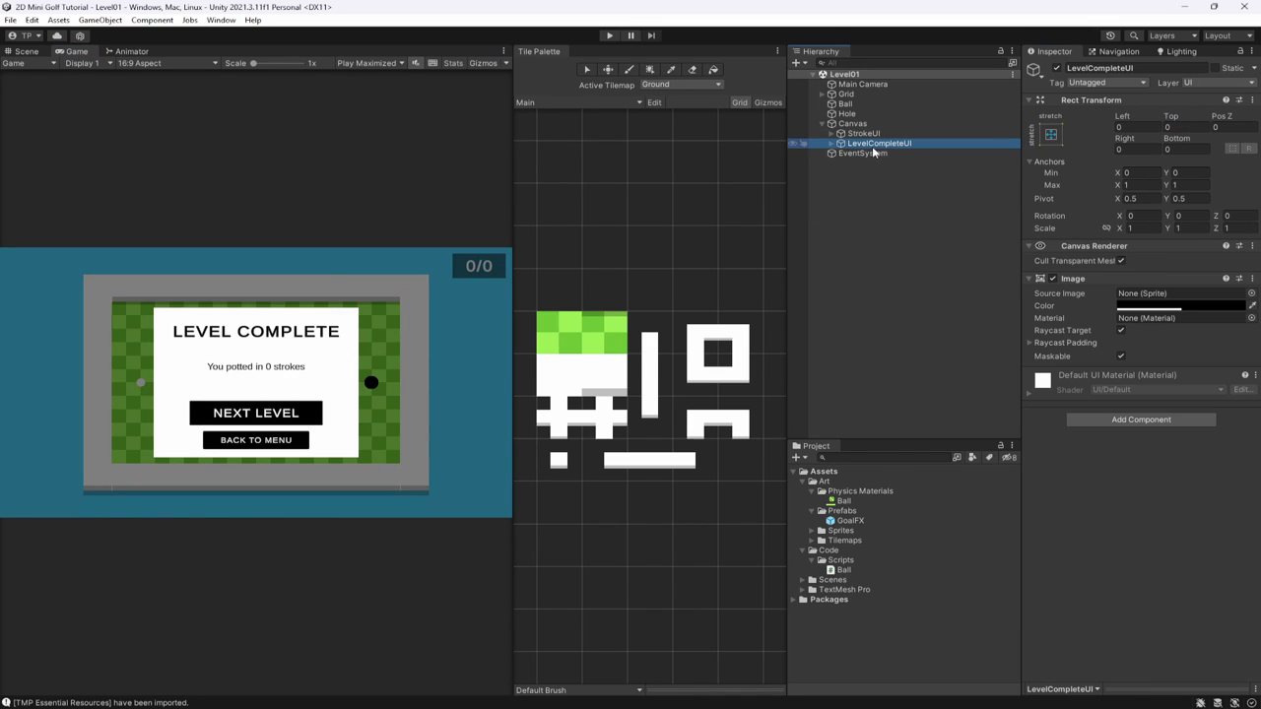
left_click(1057, 68)
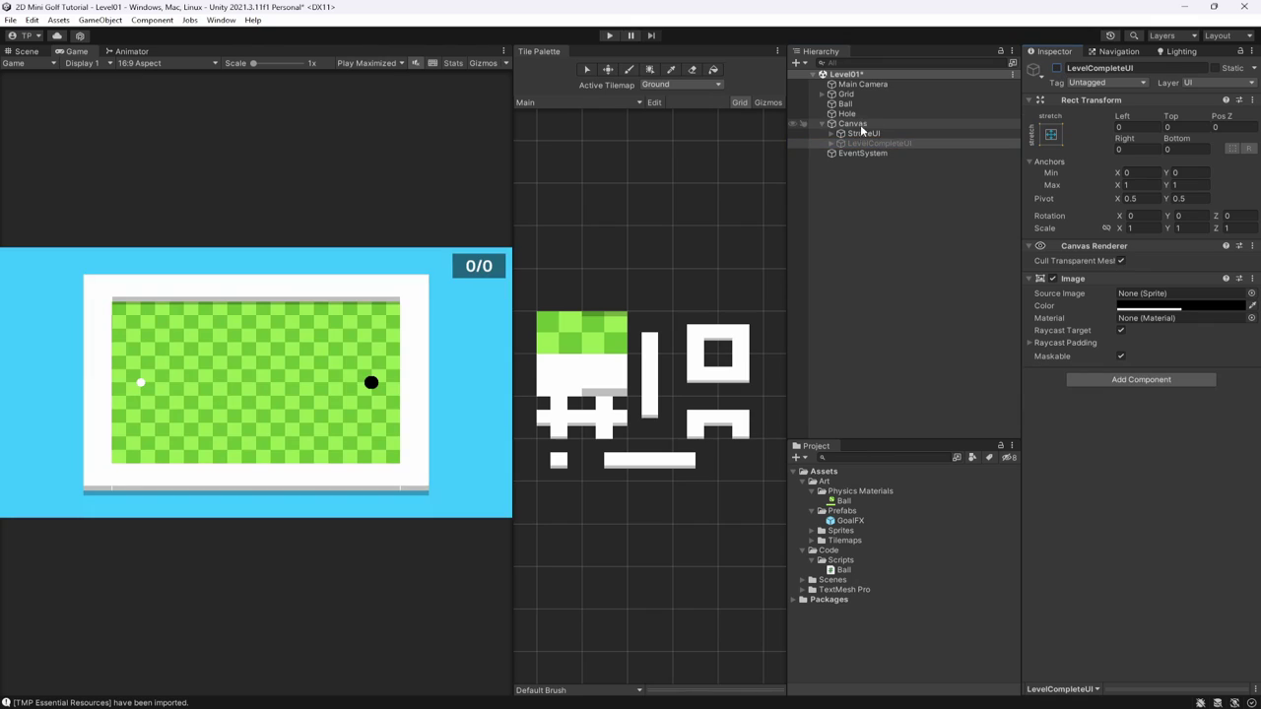
Duplicate it as an active copy named GameOverUI and expand its children.
key("ctrl+d")
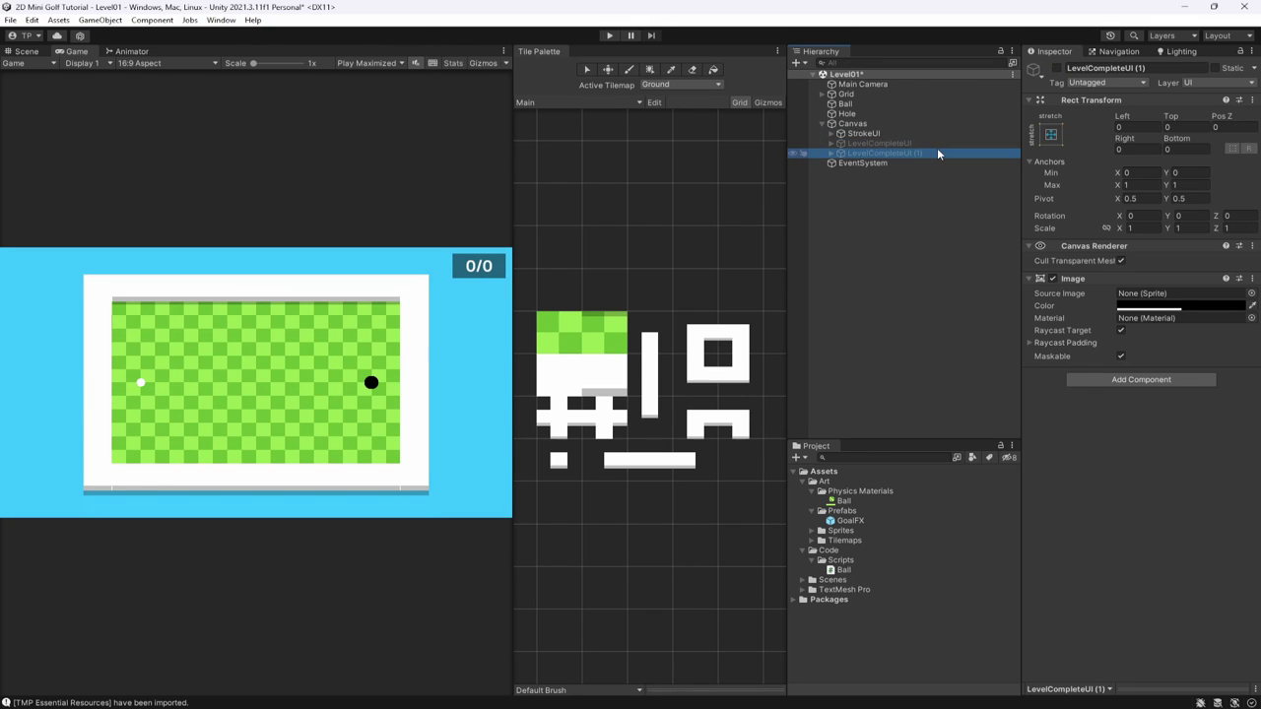
key("F2")
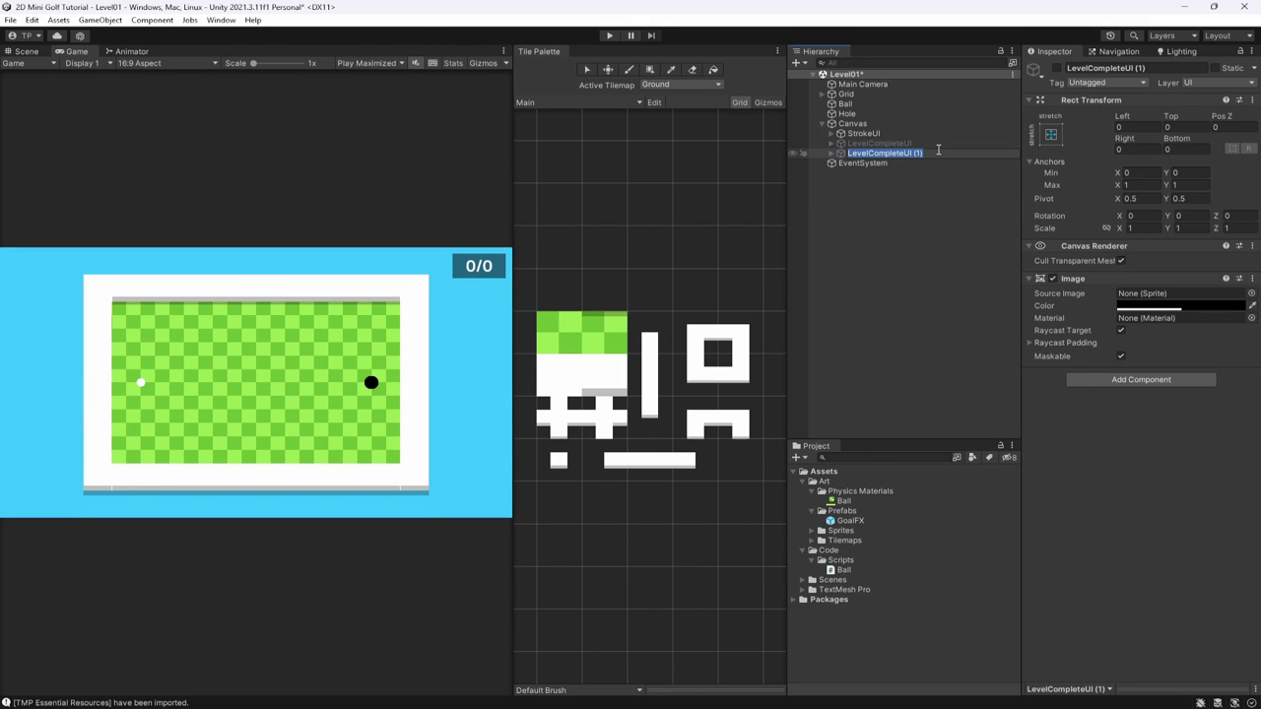
key("BackSpace")
type("GameOverUI")
key("Return")
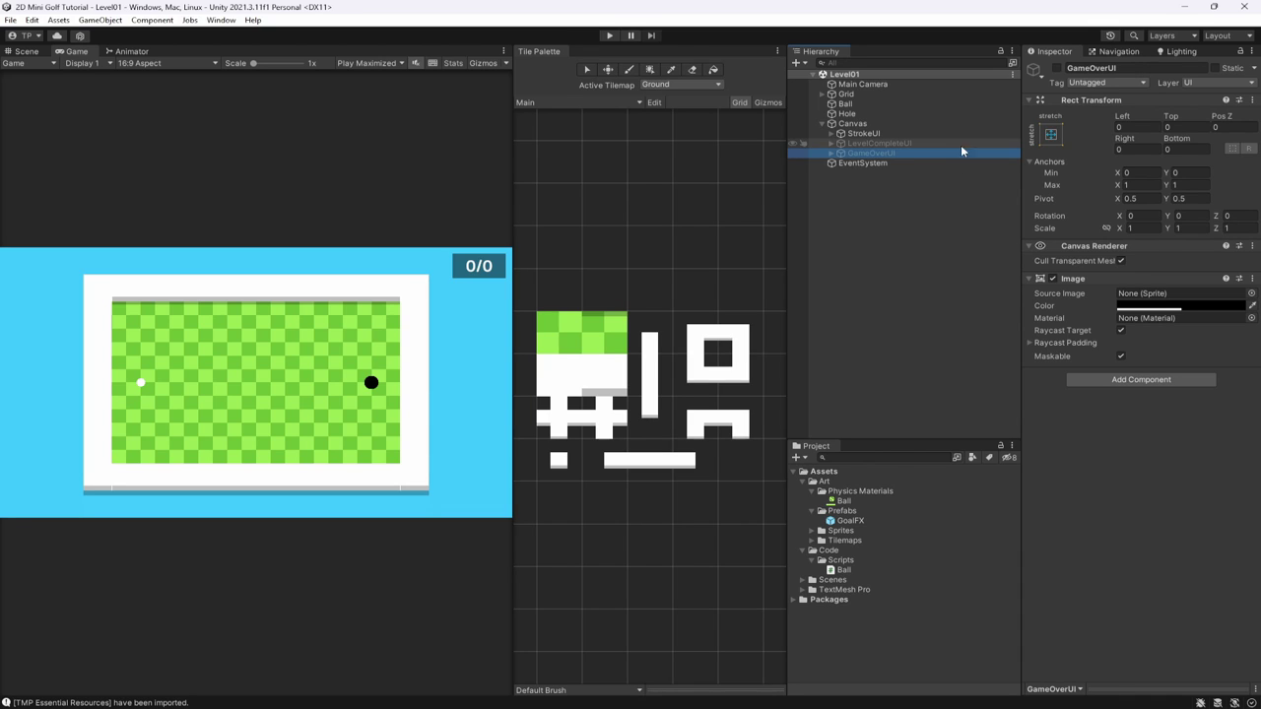
left_click(1057, 68)
left_click(830, 153)
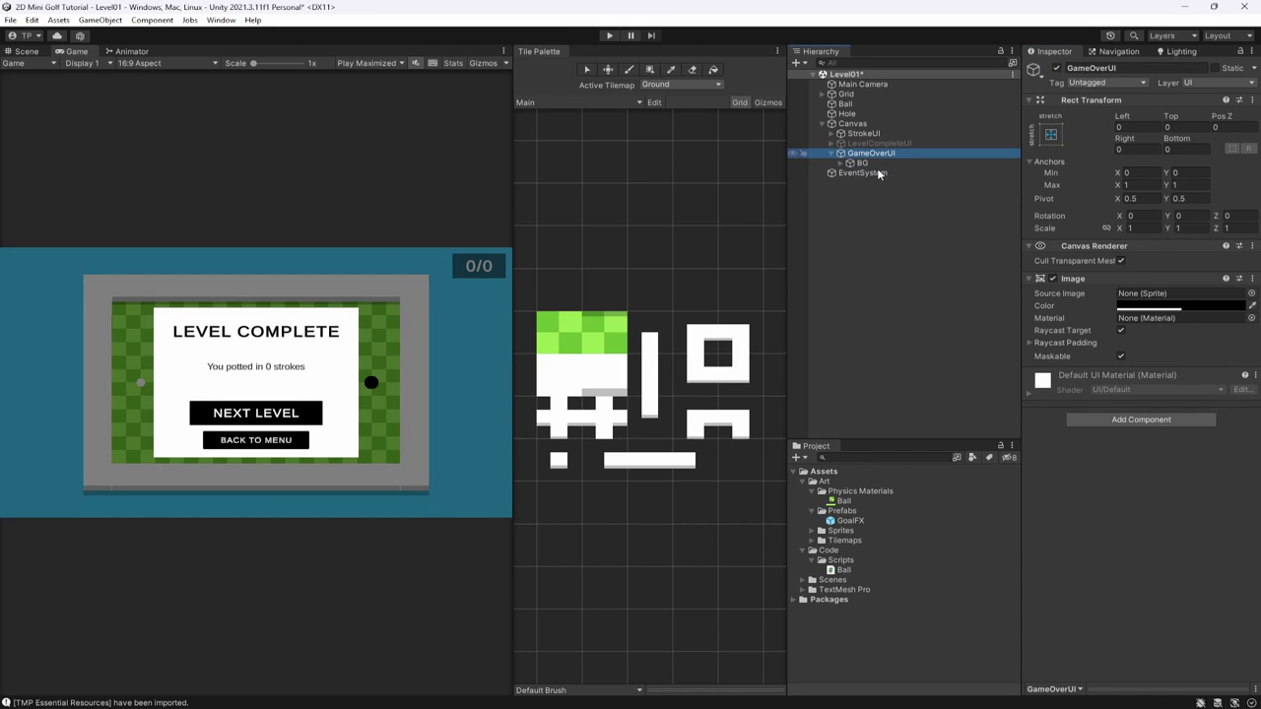
Change the panel title to 'Game Over' and delete the Shots Taken UI text.
left_click(850, 162)
left_click(870, 176)
left_click(1116, 335)
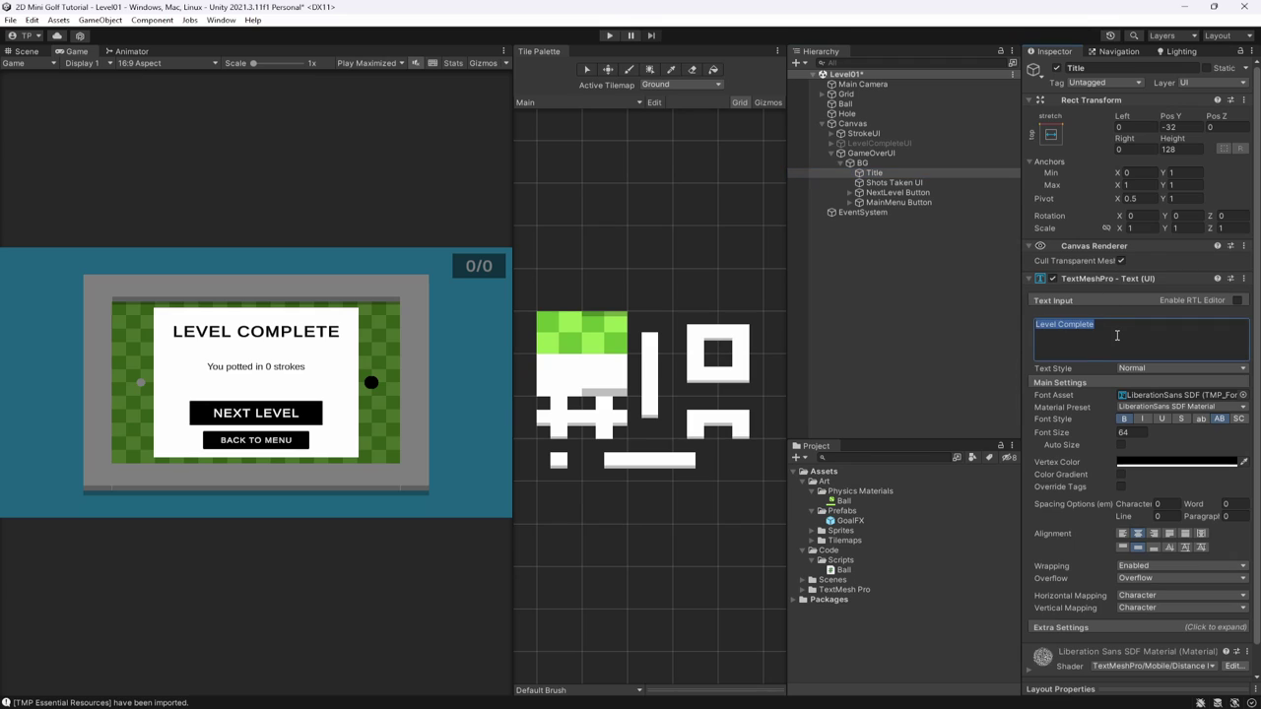
type("Game Over")
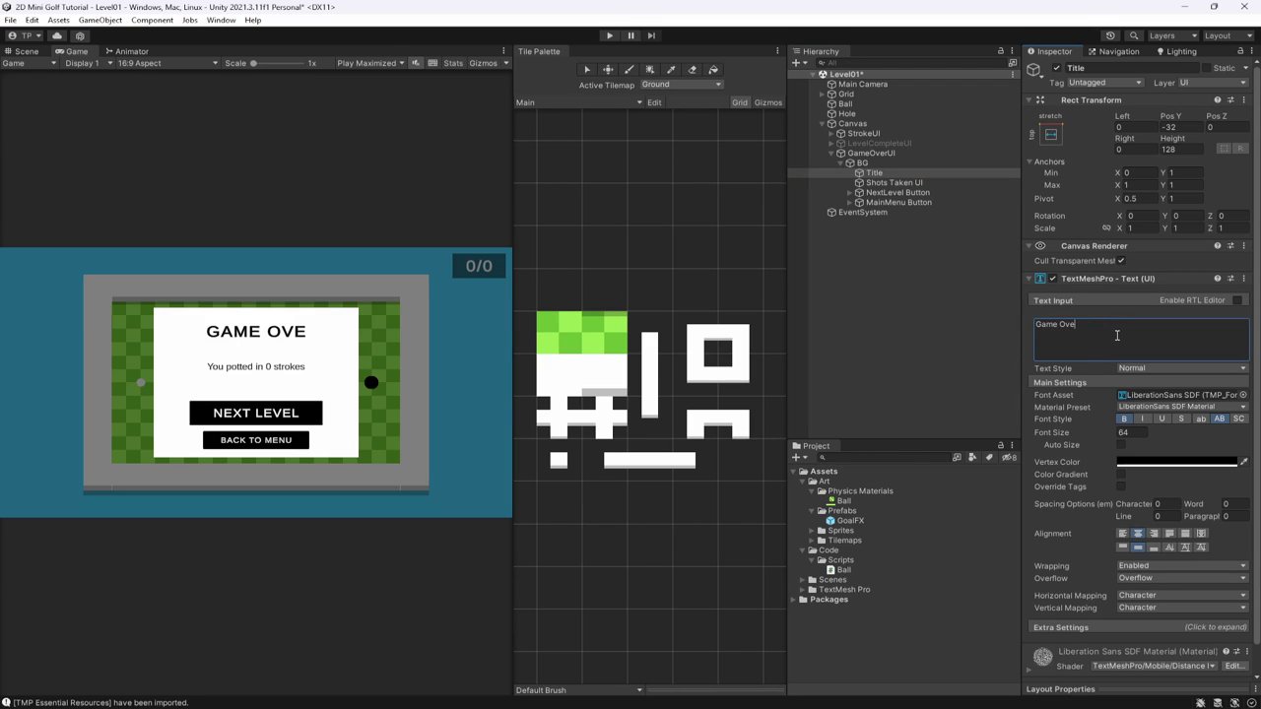
left_click(933, 182)
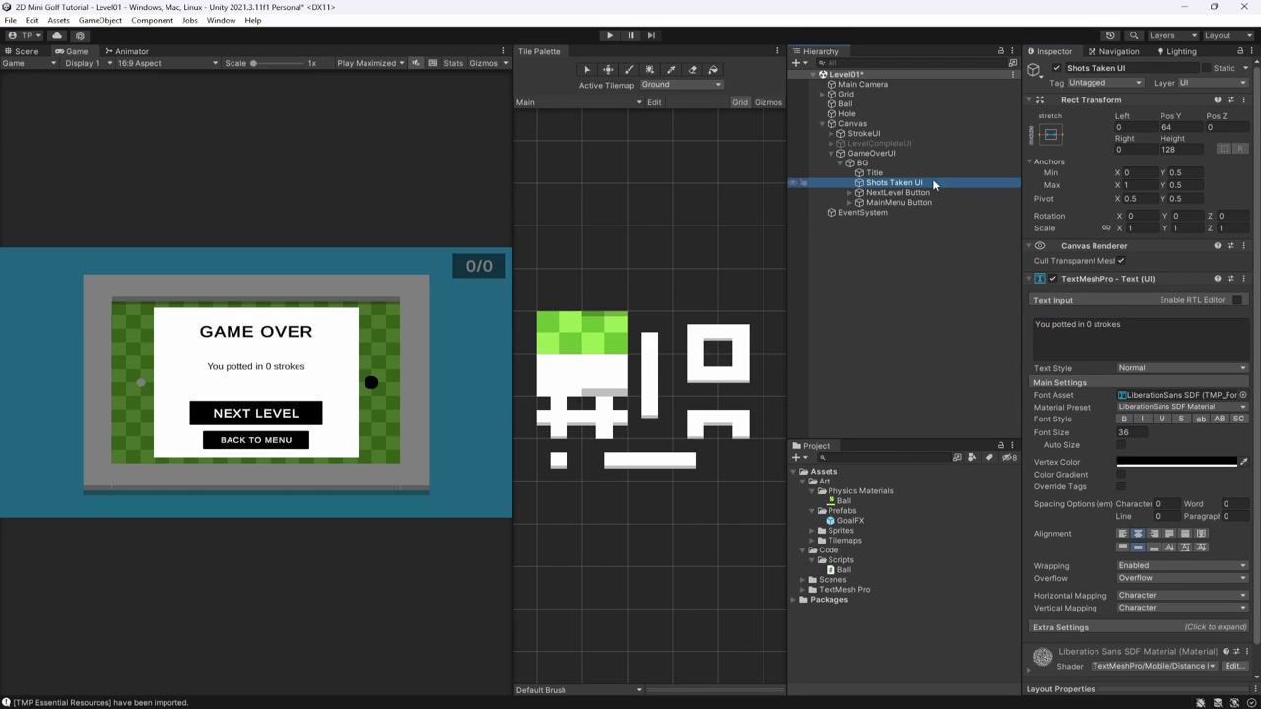
key("Delete")
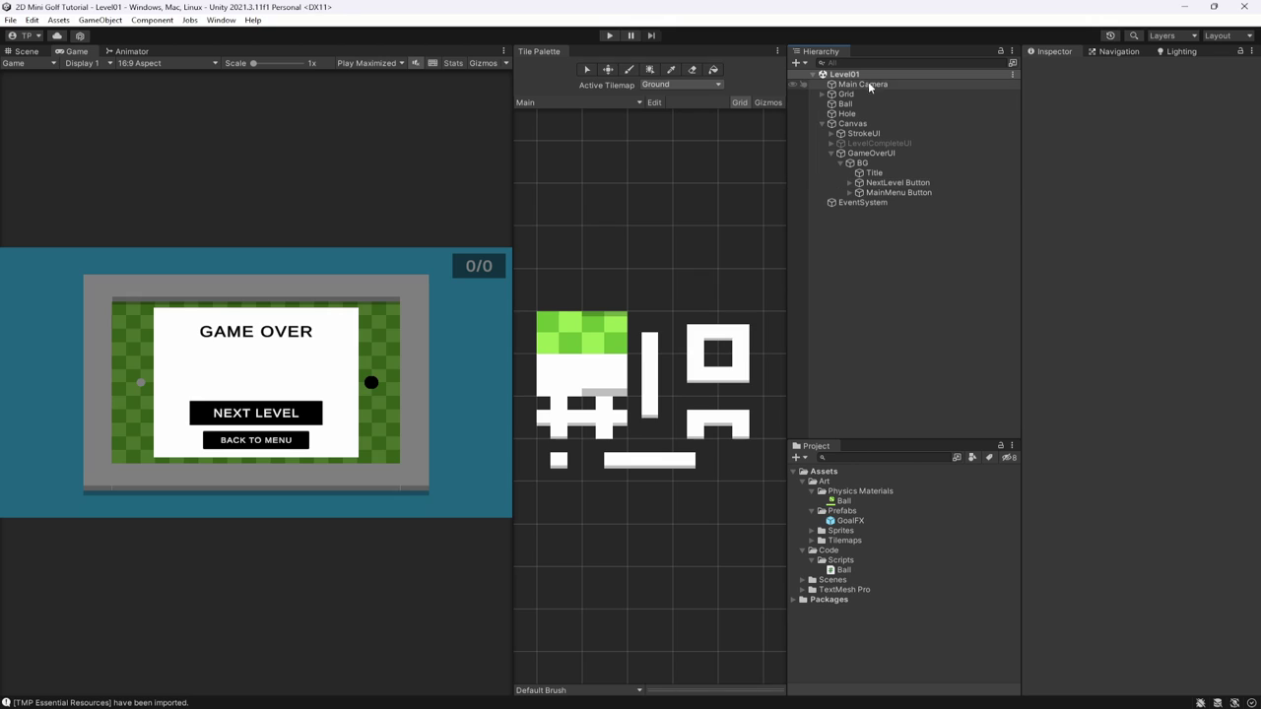
Relabel the NextLevel Button text to 'Try Again' and save the scene.
left_click(887, 173)
left_click(894, 182)
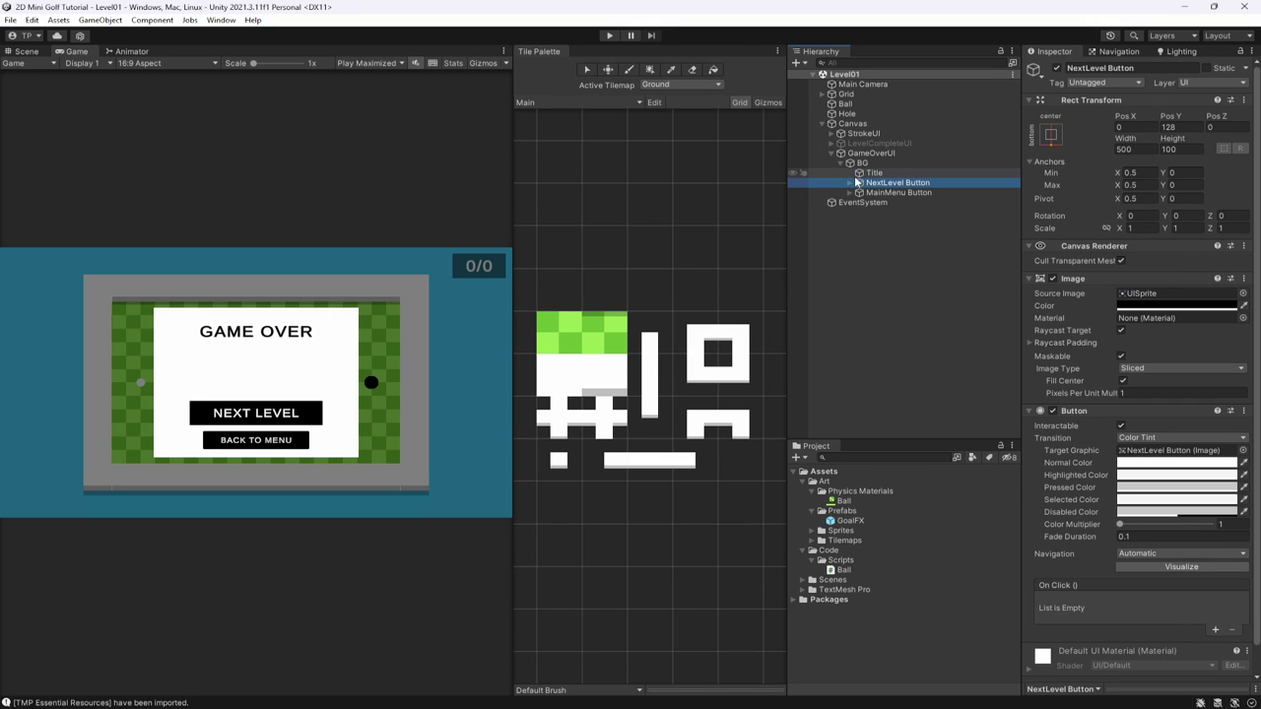
left_click(850, 182)
left_click(891, 192)
left_click(1131, 334)
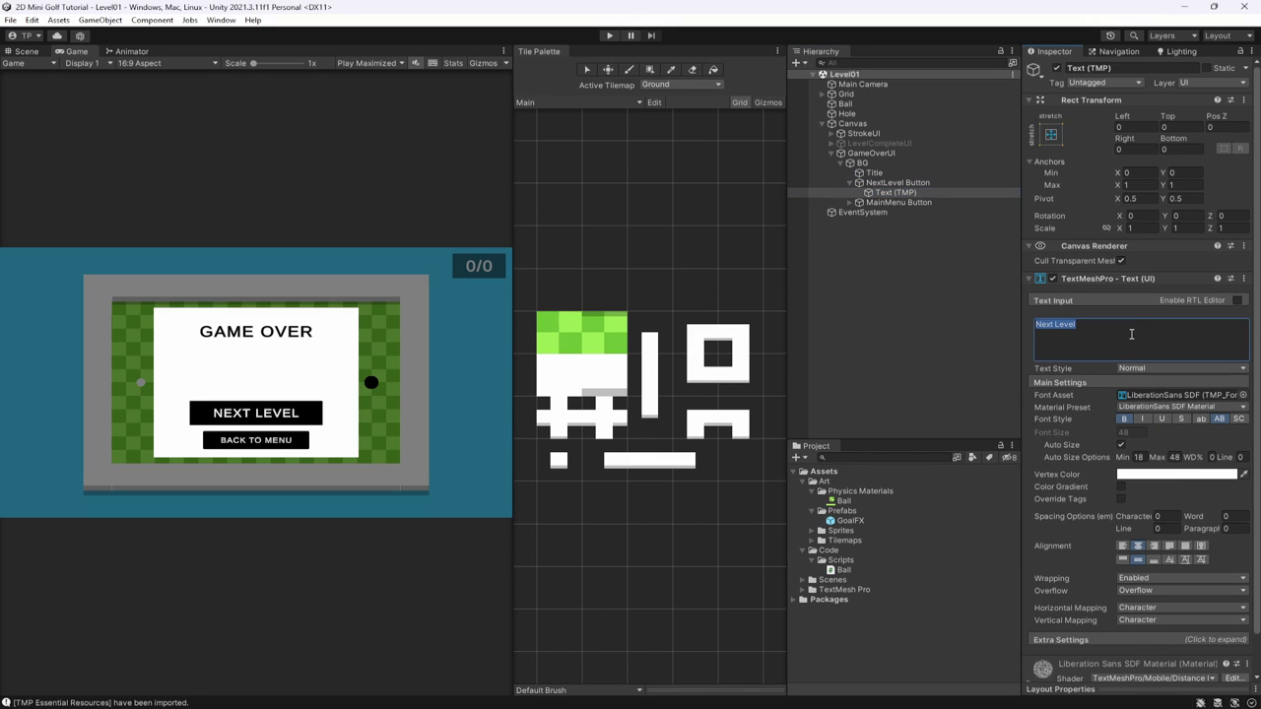
type("Try Again")
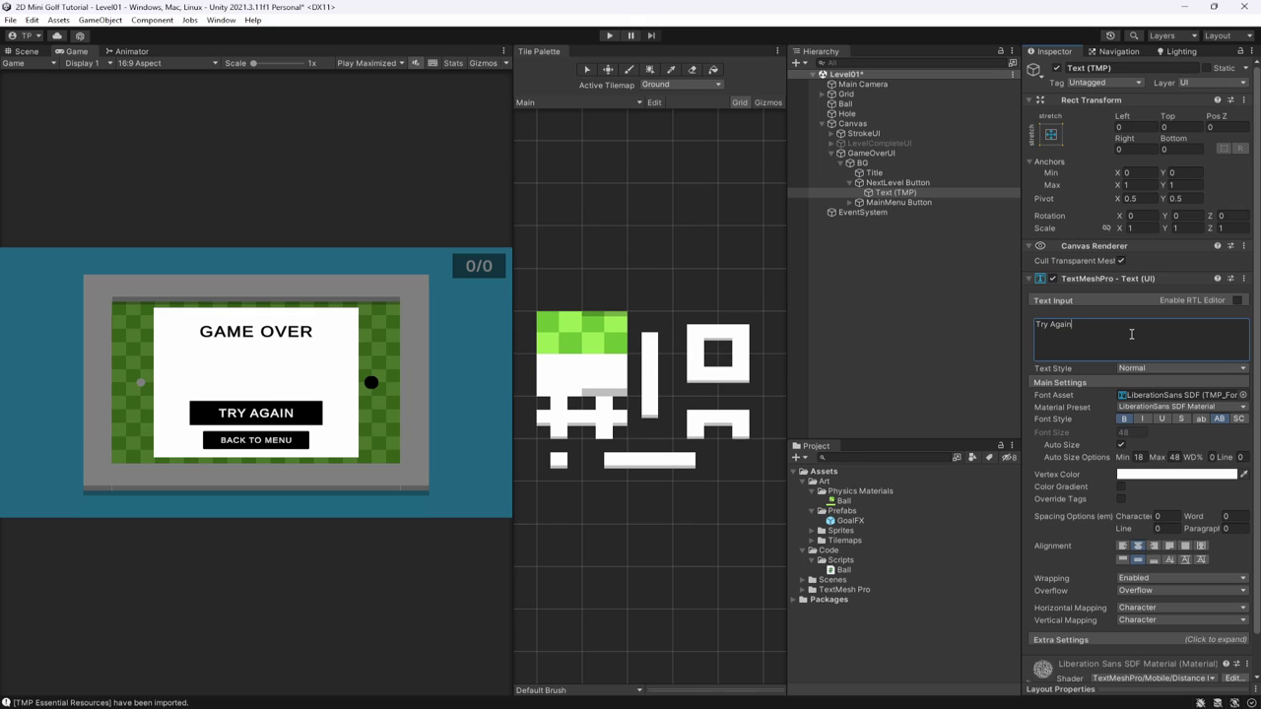
left_click(851, 203)
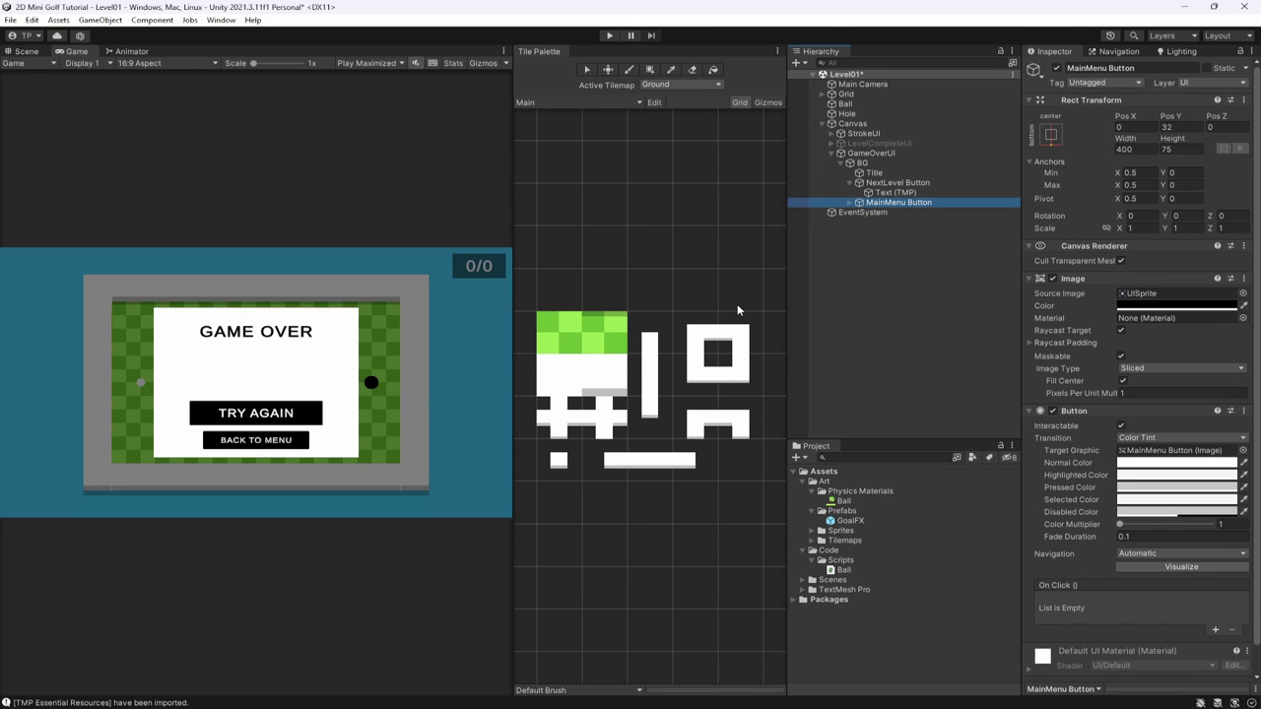
left_click(875, 184)
left_click(848, 184)
key("ctrl+s")
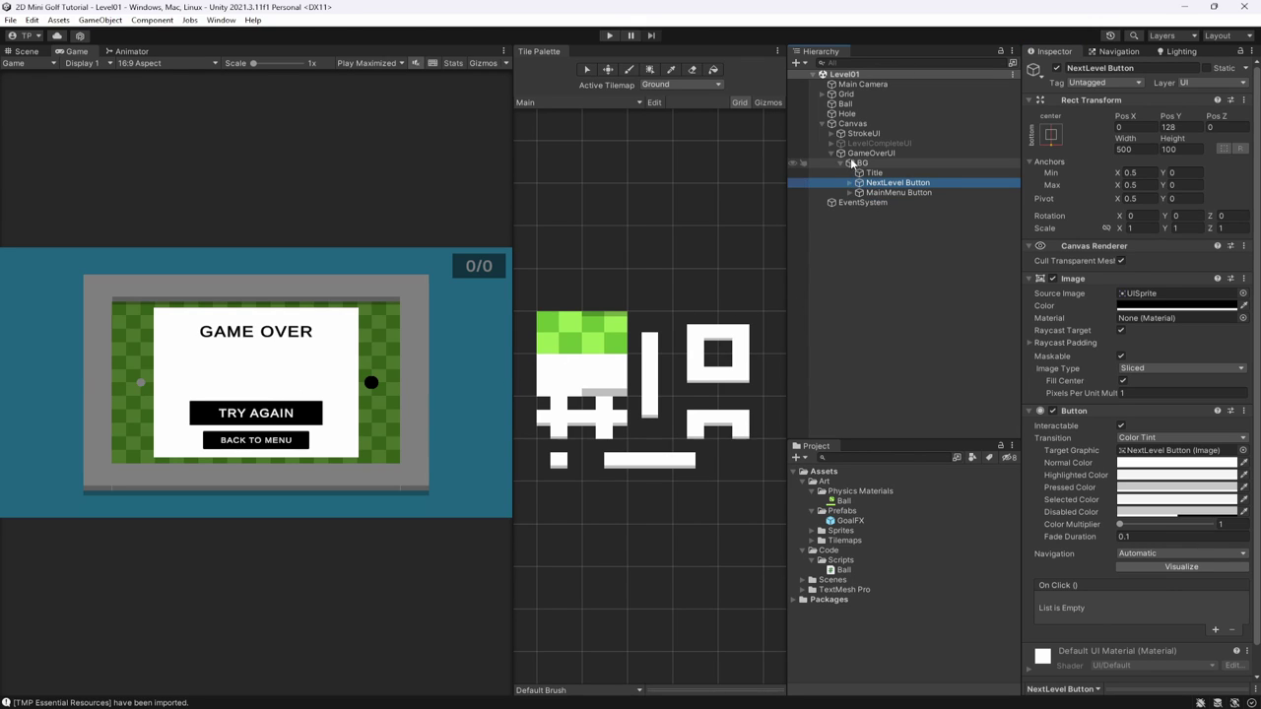
Set the BG panel's height to 500.
left_click(863, 163)
left_click(1169, 150)
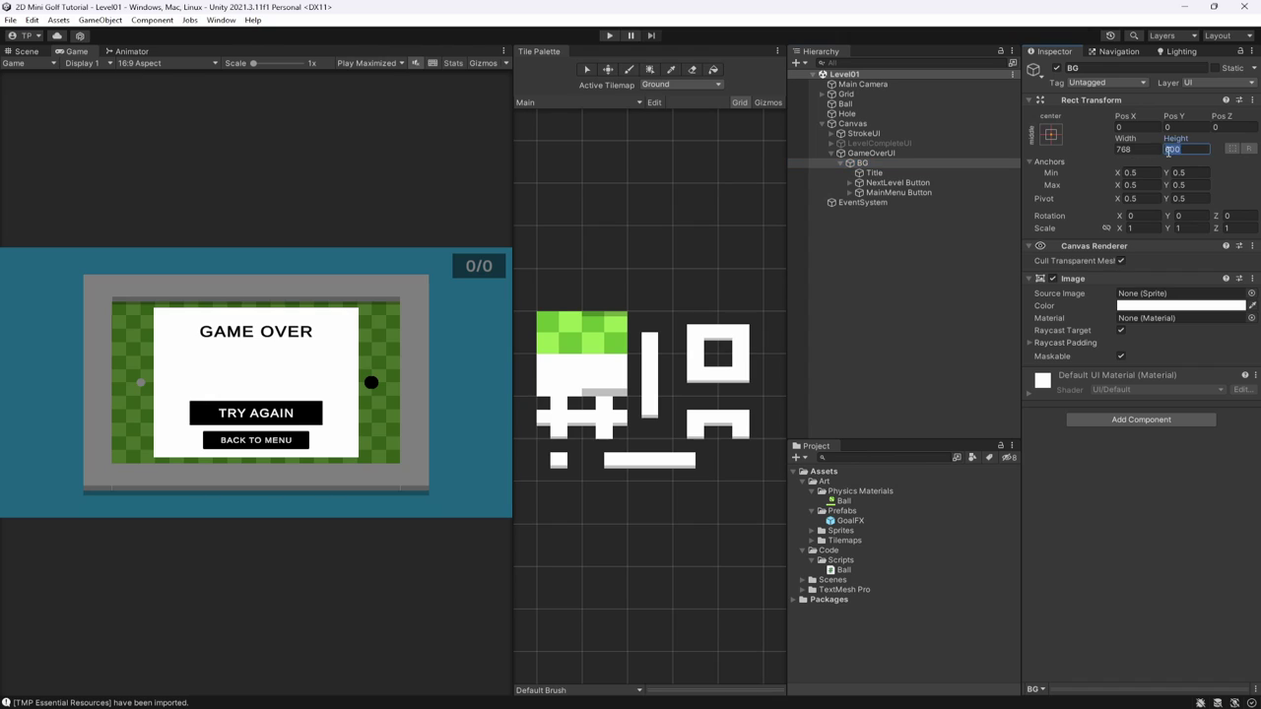
type("500")
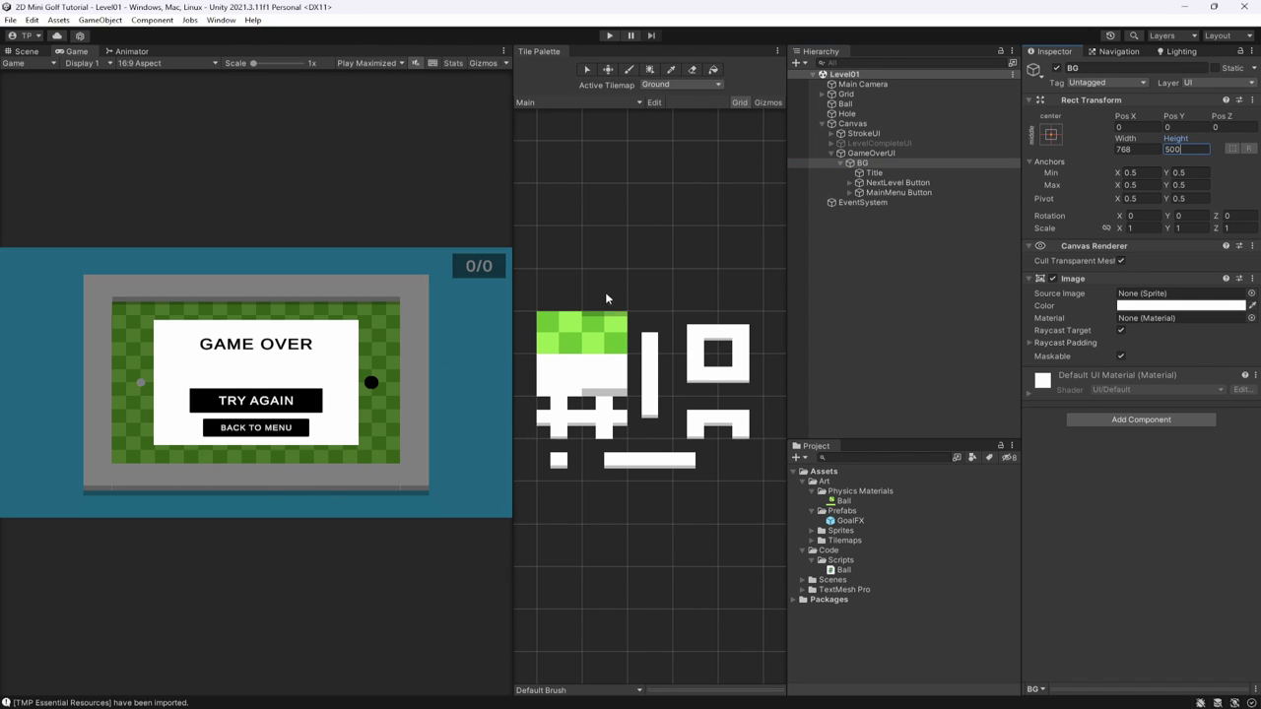
left_click(833, 152)
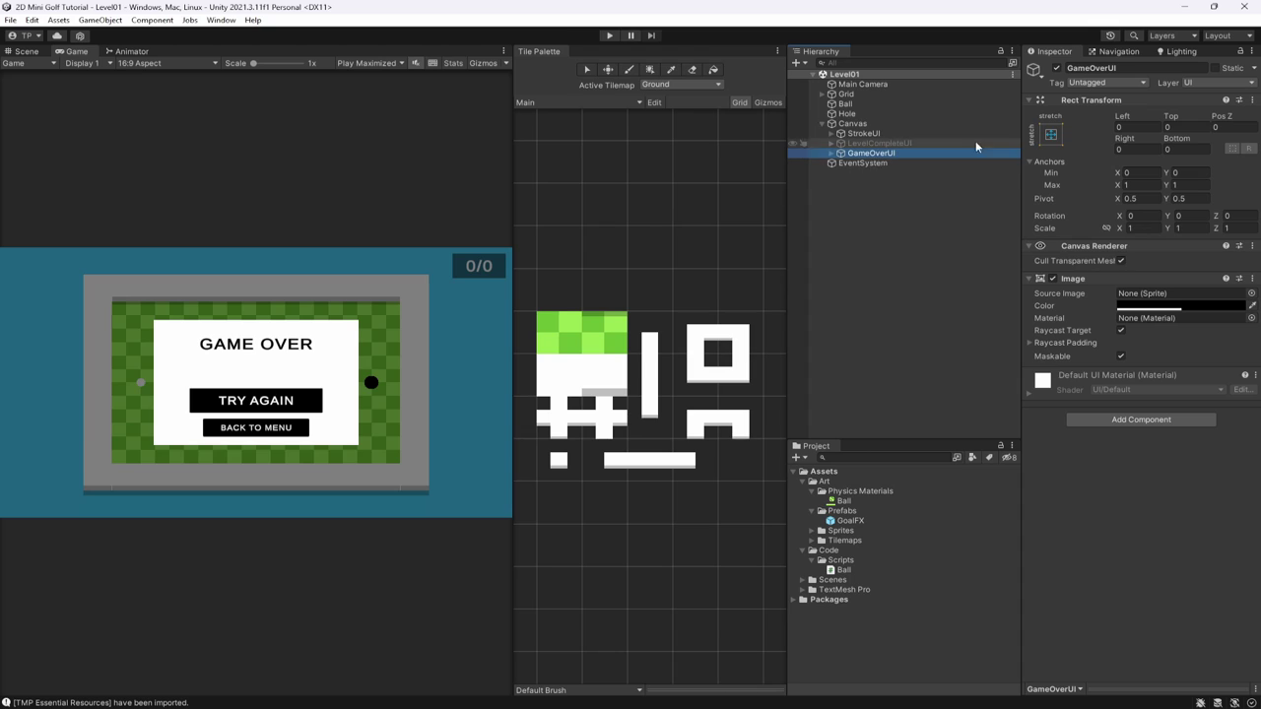
Hide GameOverUI, save, and create an empty LevelManager object reset to the origin.
left_click(1056, 67)
key("ctrl+s")
left_click(871, 143)
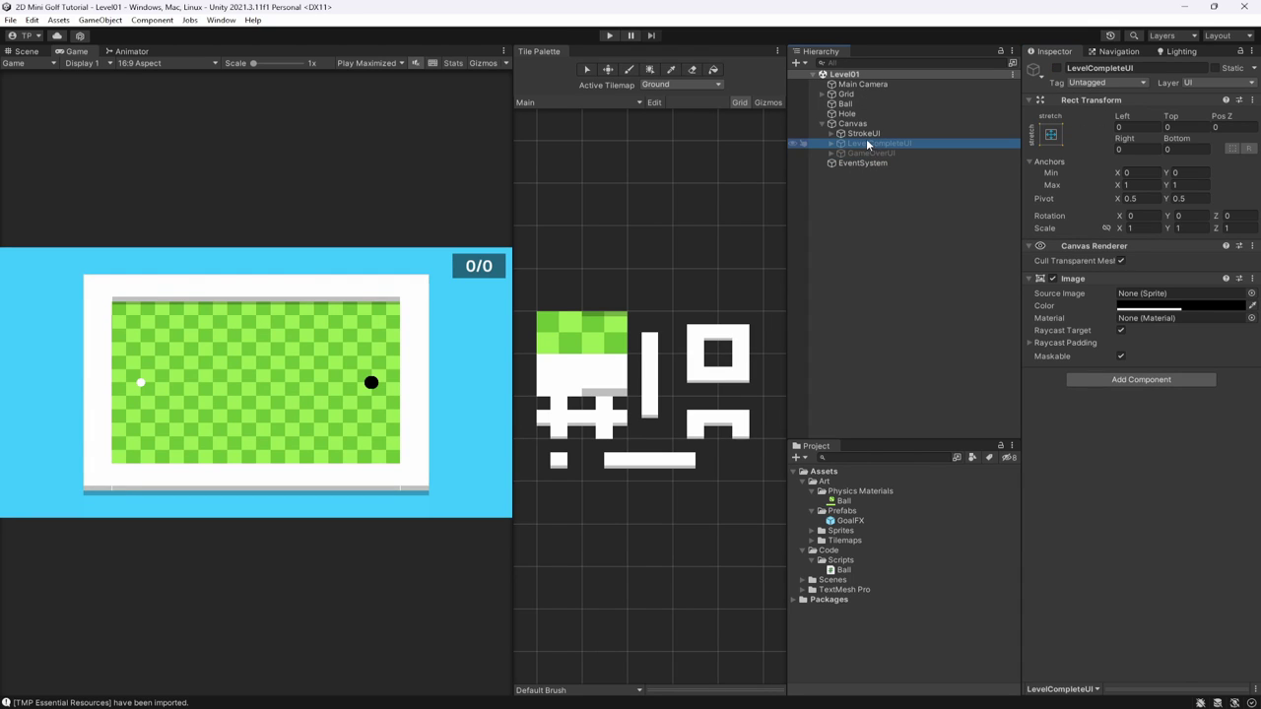
left_click(866, 219)
right_click(867, 220)
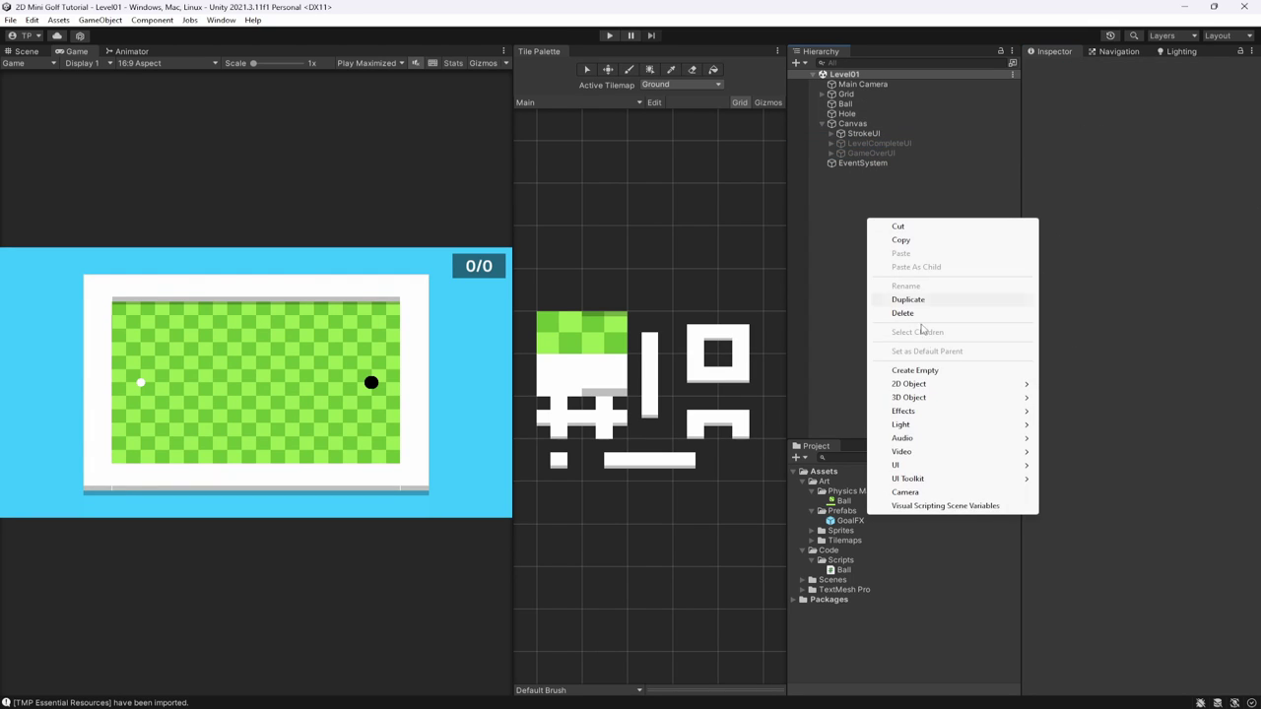
left_click(926, 367)
type("LevelManager")
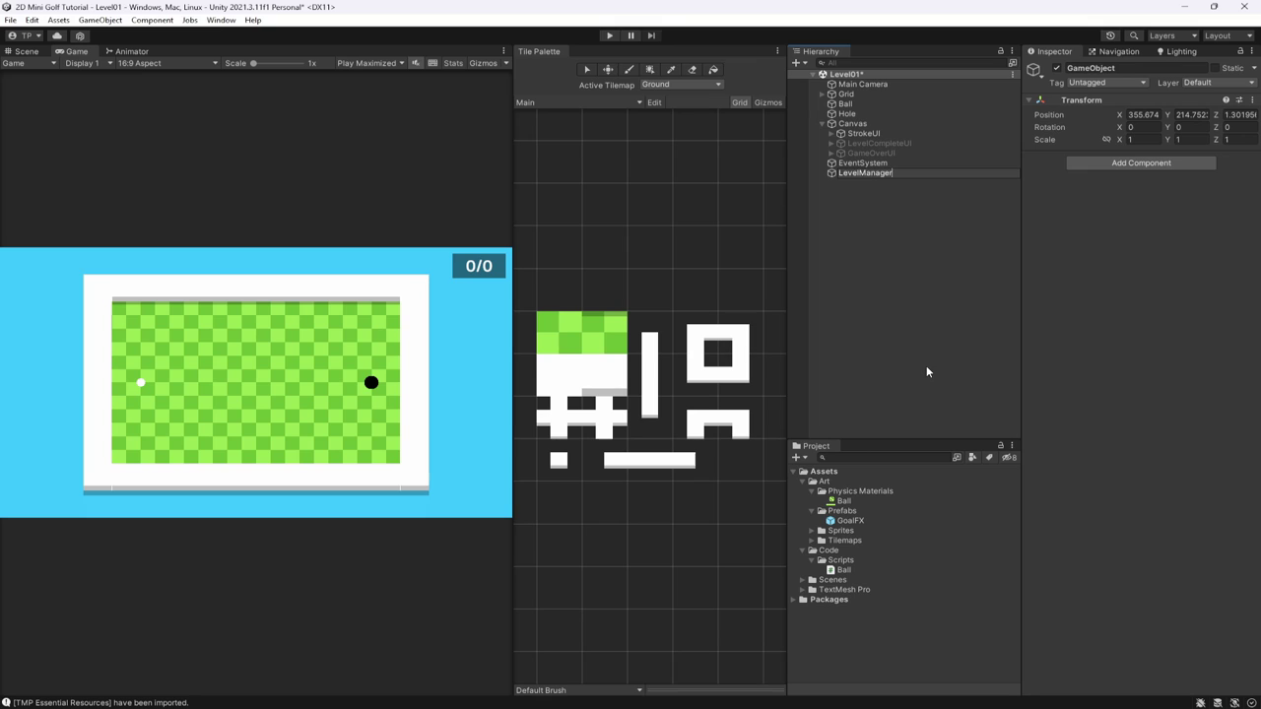
key("Return")
right_click(1087, 100)
left_click(1113, 106)
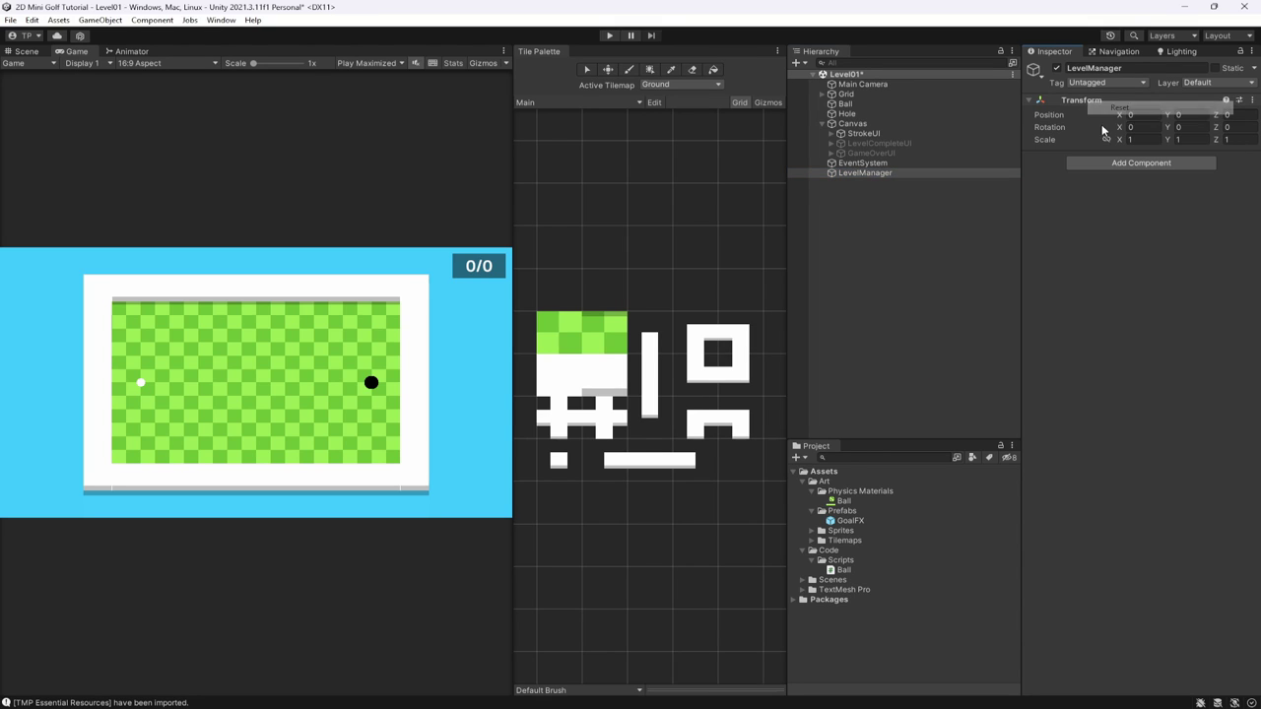
Move LevelManager to the top of the hierarchy, attach a new LevelManager script and open it.
left_click_drag(857, 174, 867, 86)
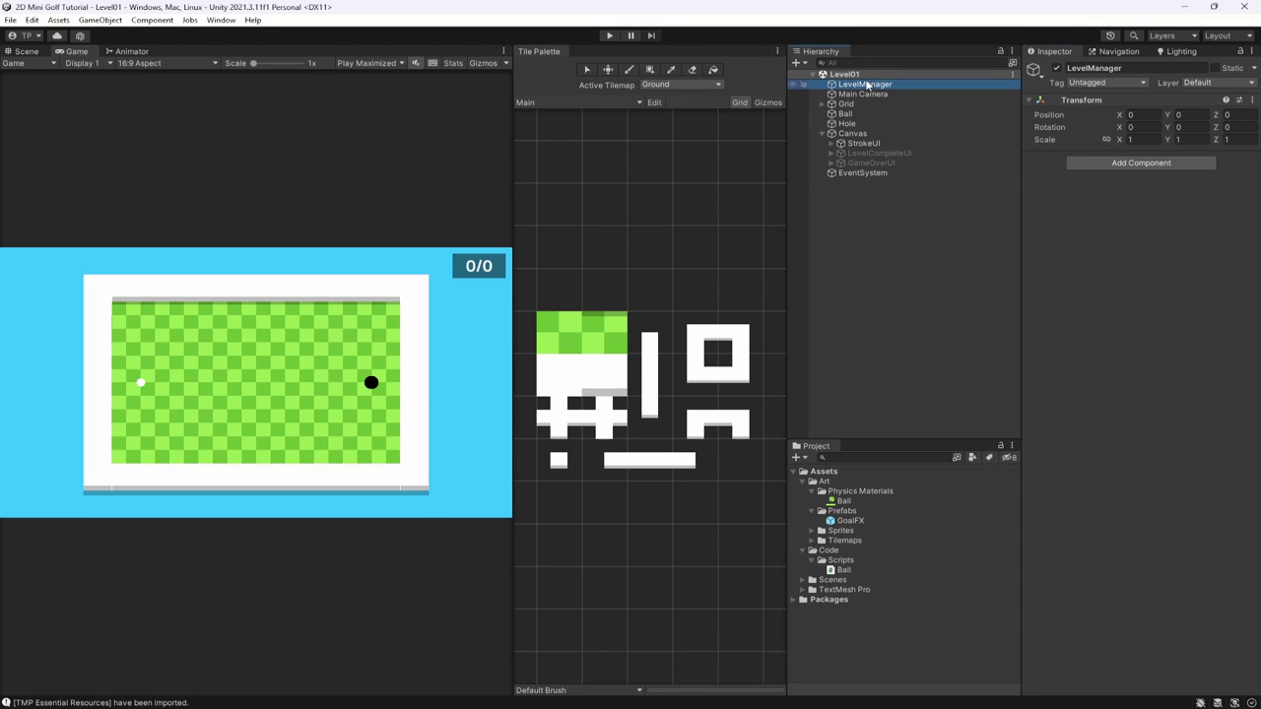
left_click(1170, 160)
type("Level")
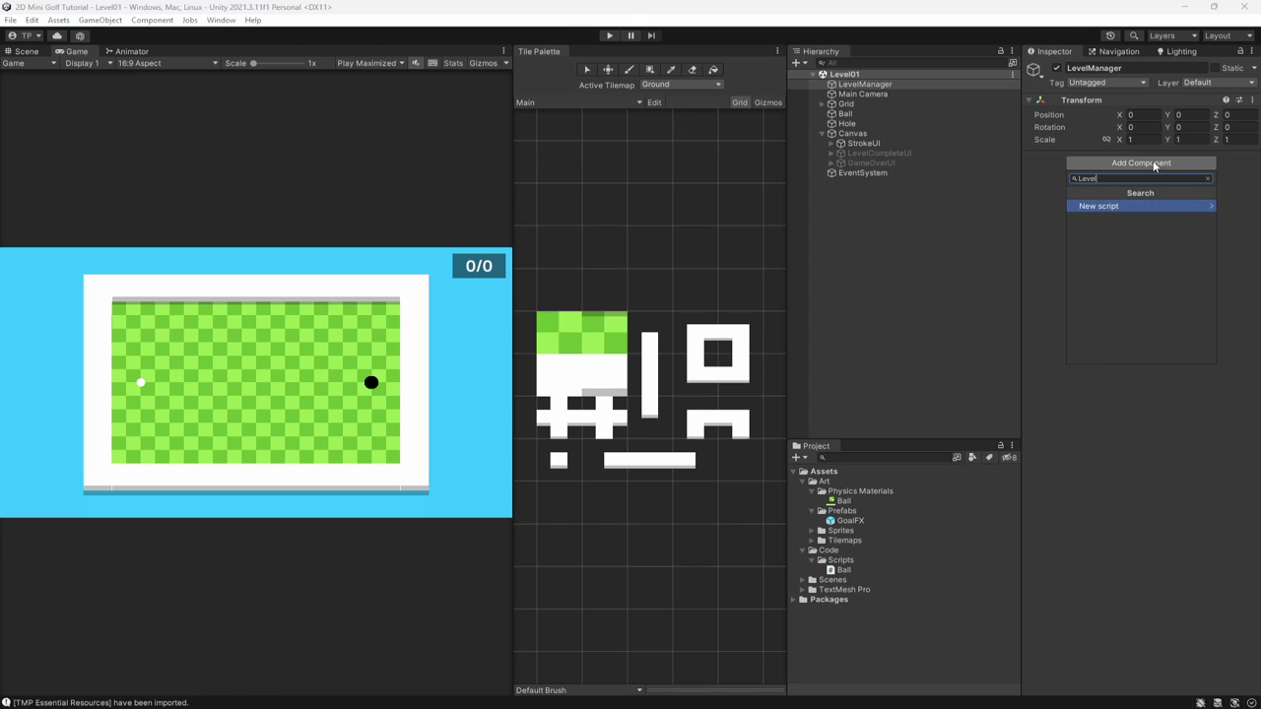
type("Manager")
key("Return")
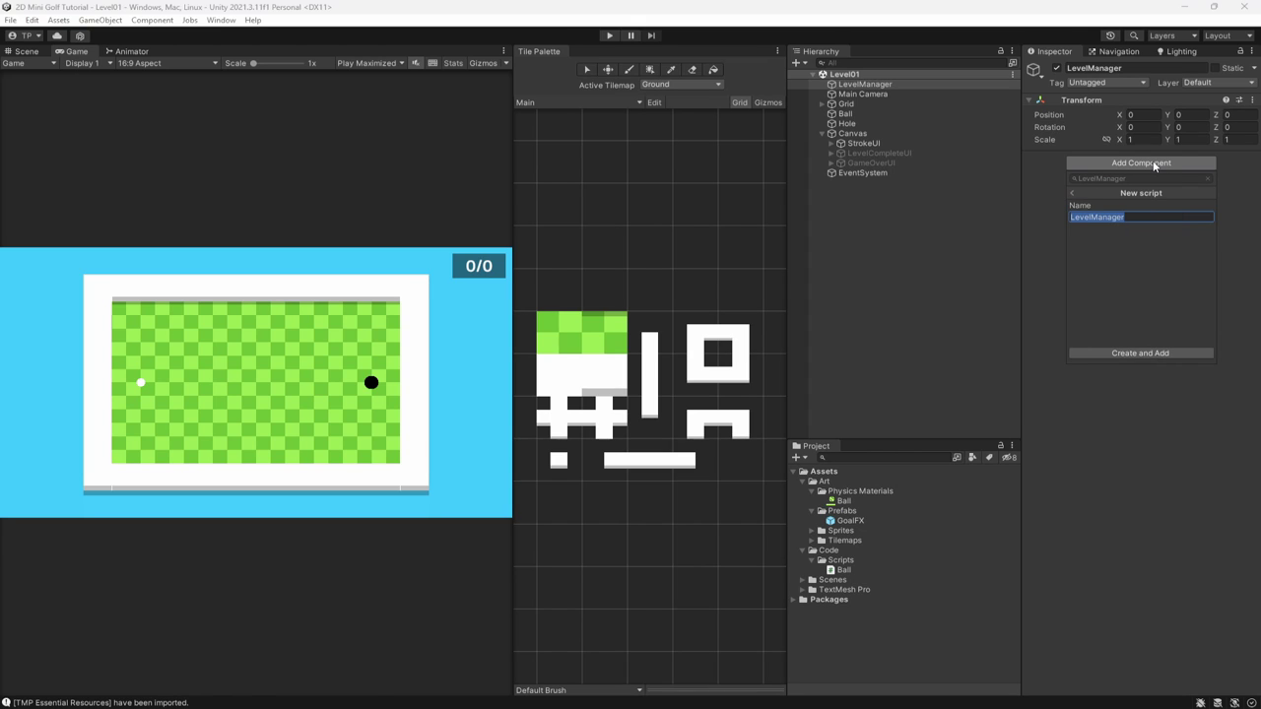
key("Return")
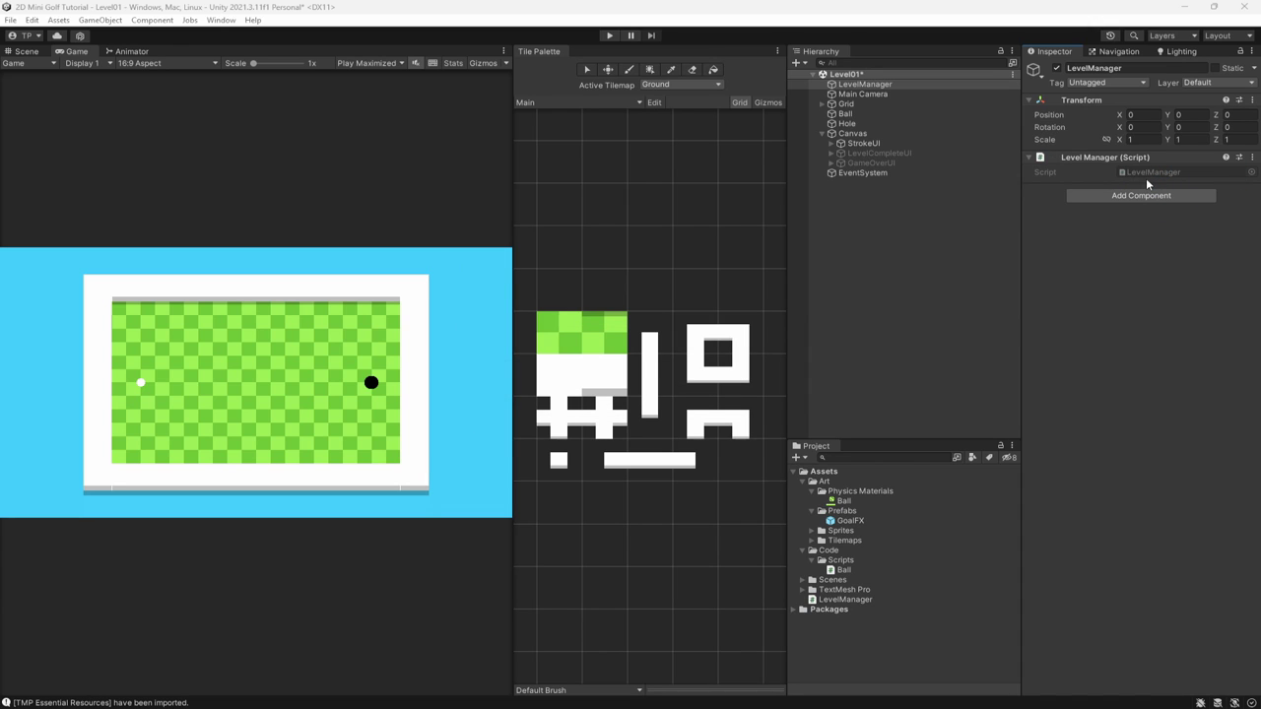
double_click(1151, 173)
left_click(474, 241)
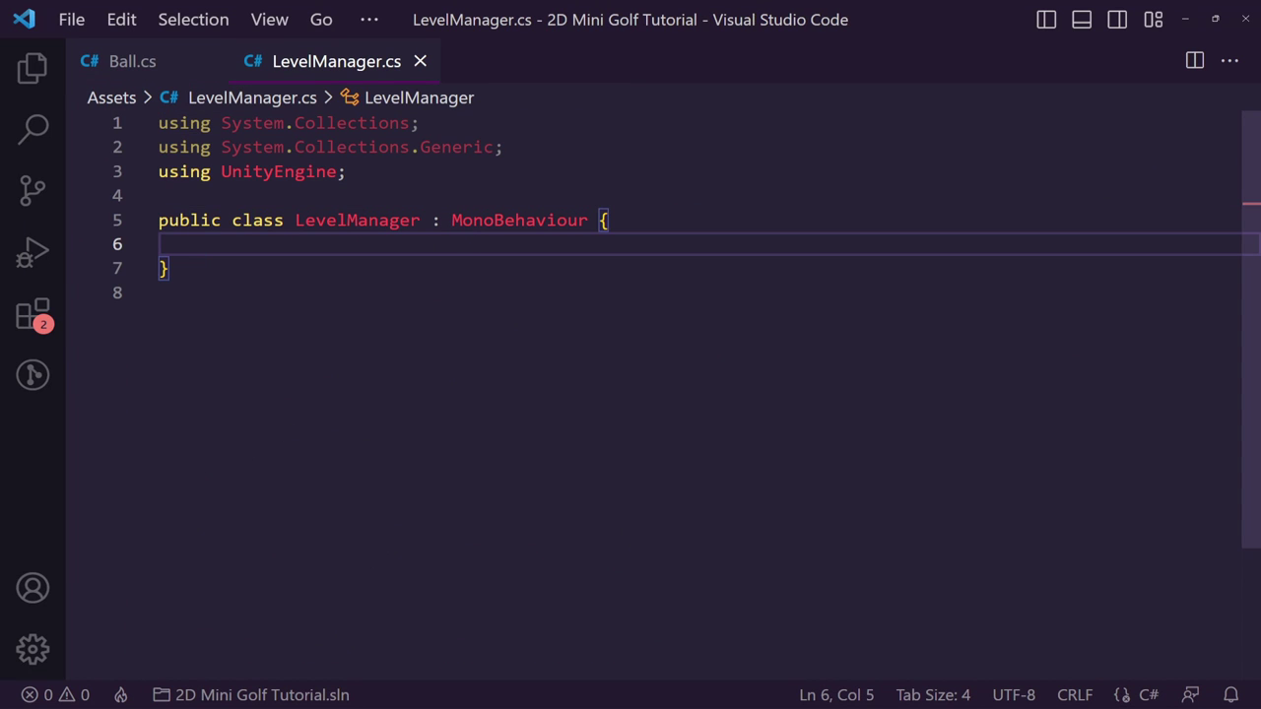
Add 'using TMPro;' to the imports of LevelManager.cs and save.
left_click(458, 169)
key("Return")
type("using TM")
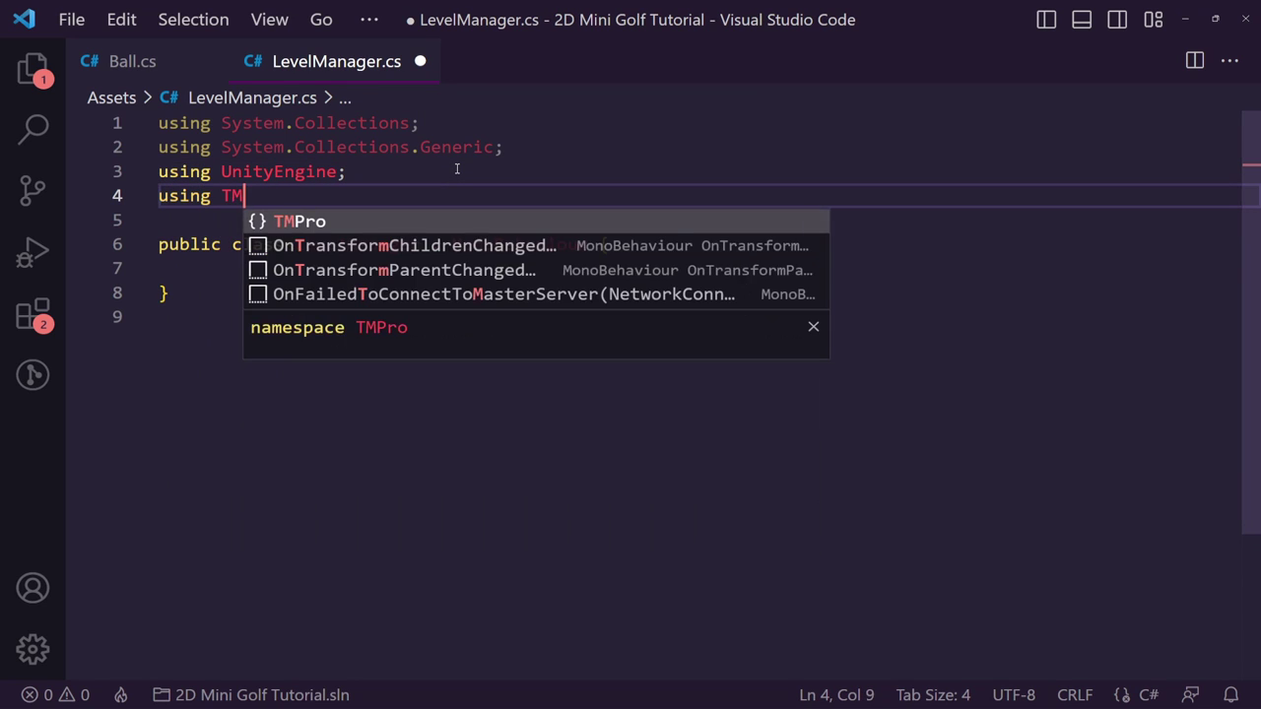
key("Tab")
key("ctrl+s")
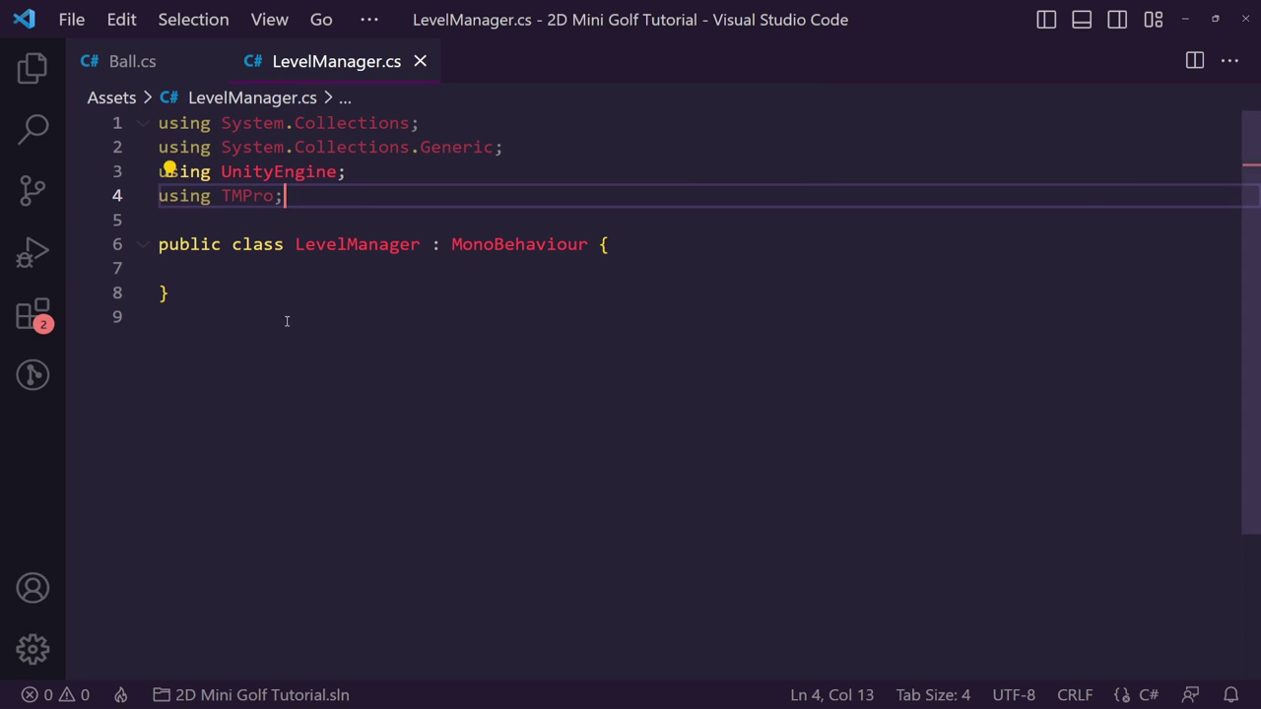
Declare 'public static LevelManager main;' in the class body and save.
left_click(295, 259)
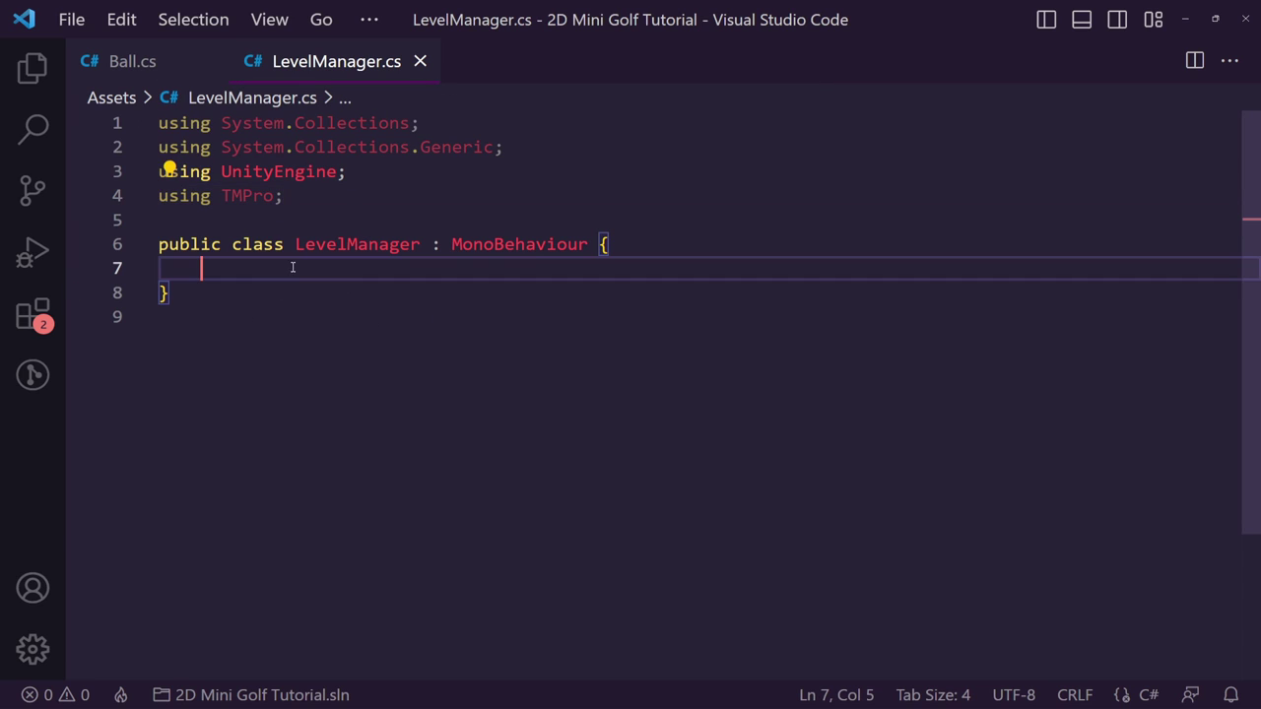
type("public ")
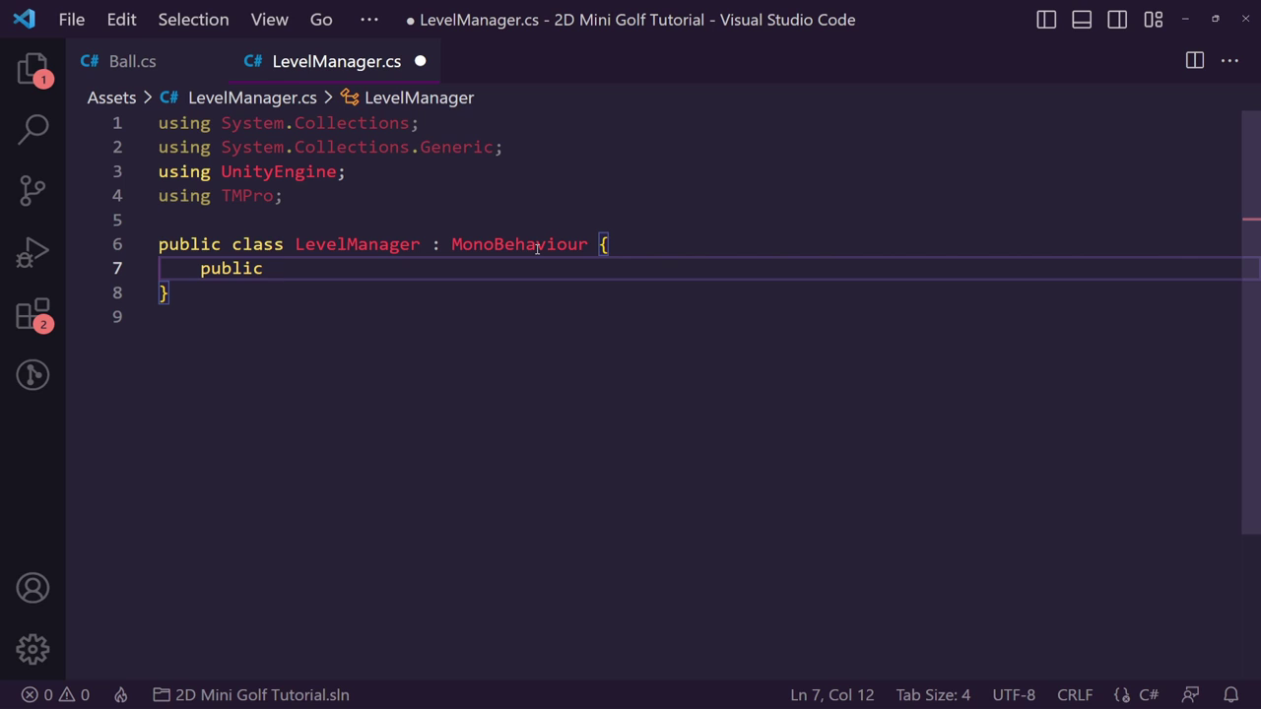
type("stat")
key("Return")
key("BackSpace")
key("ctrl+BackSpace")
type("s")
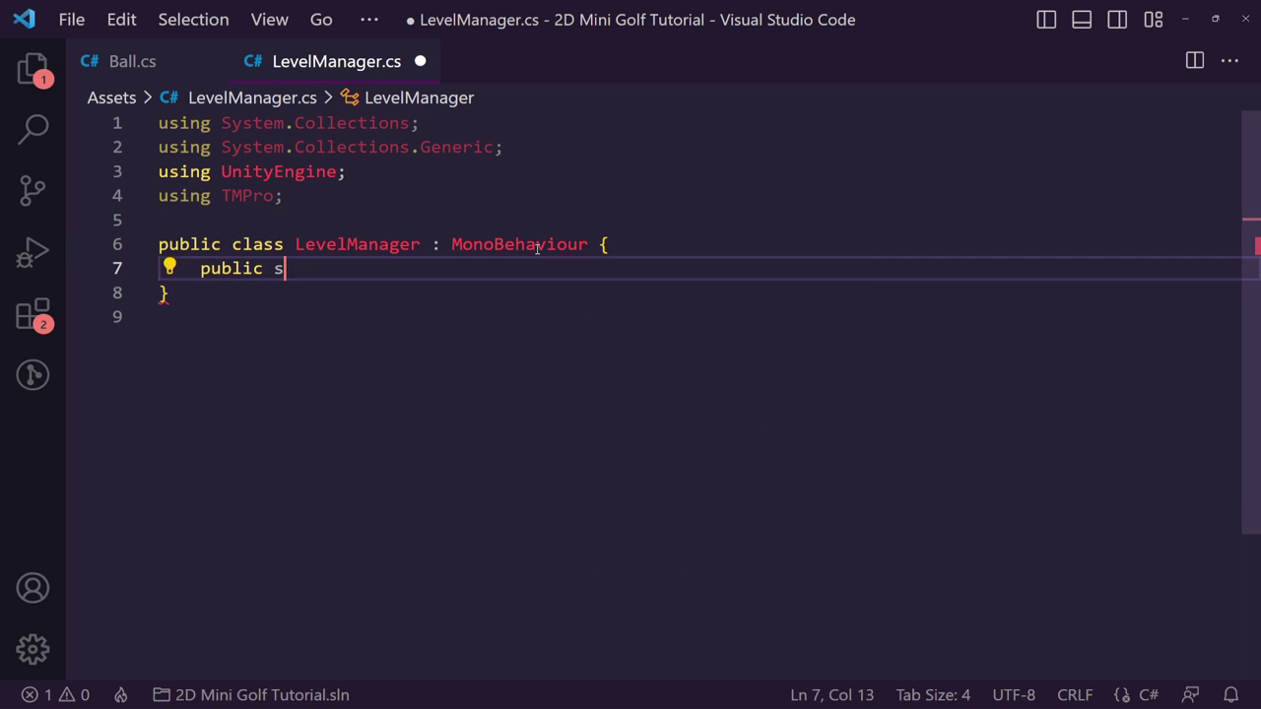
type("tatic LevelManager")
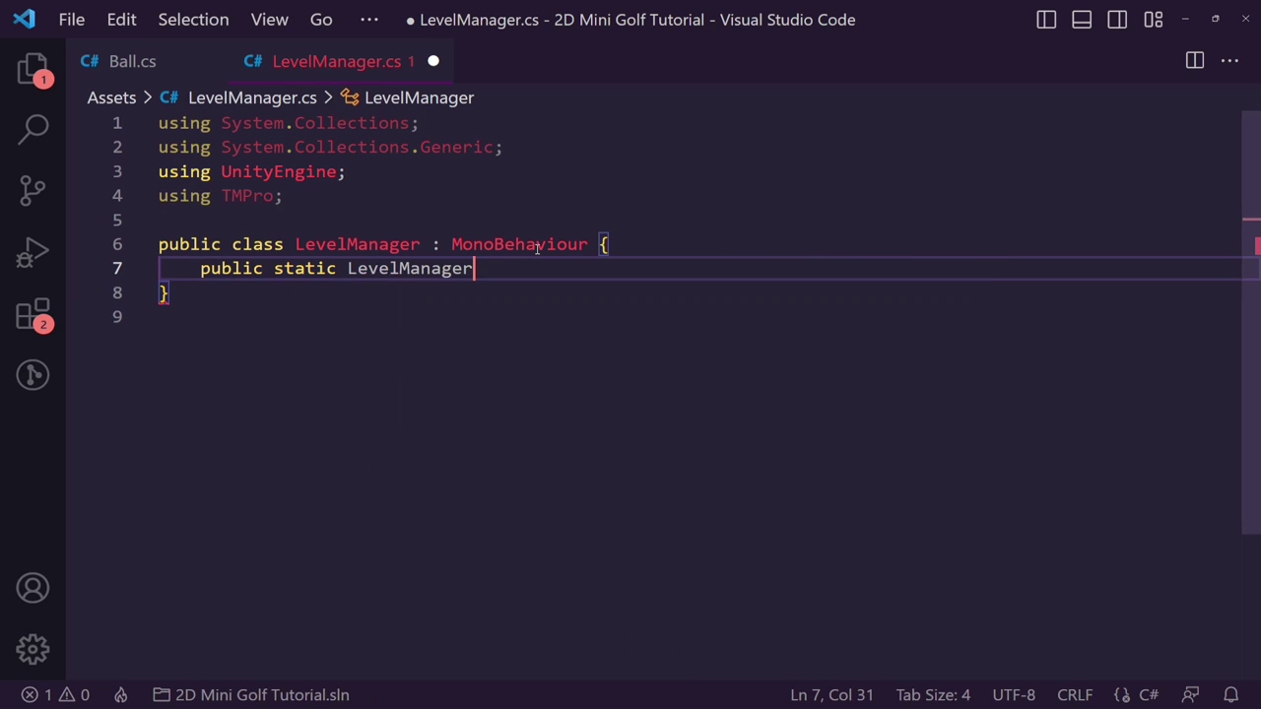
type(" main;")
key("ctrl+s")
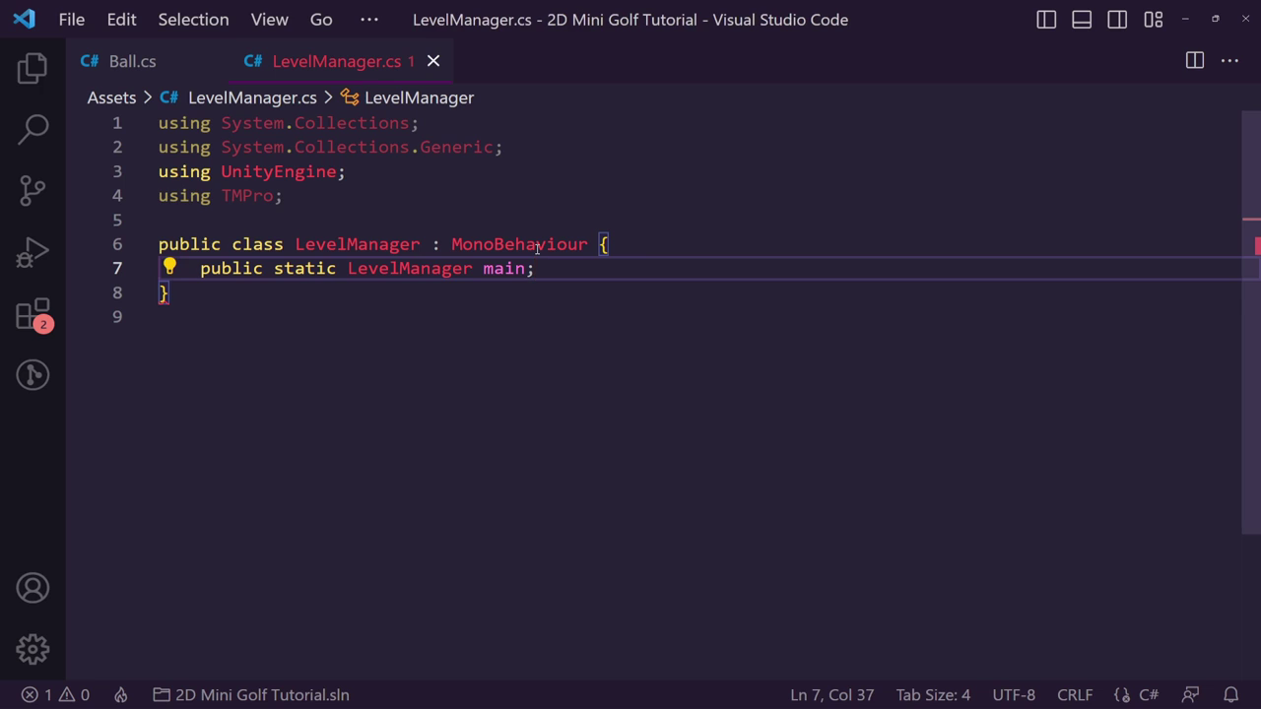
key("Return")
key("Return")
Add a References header and a [SerializeField] private TextMeshProUGUI strokeUI field.
type("[Header(\"")
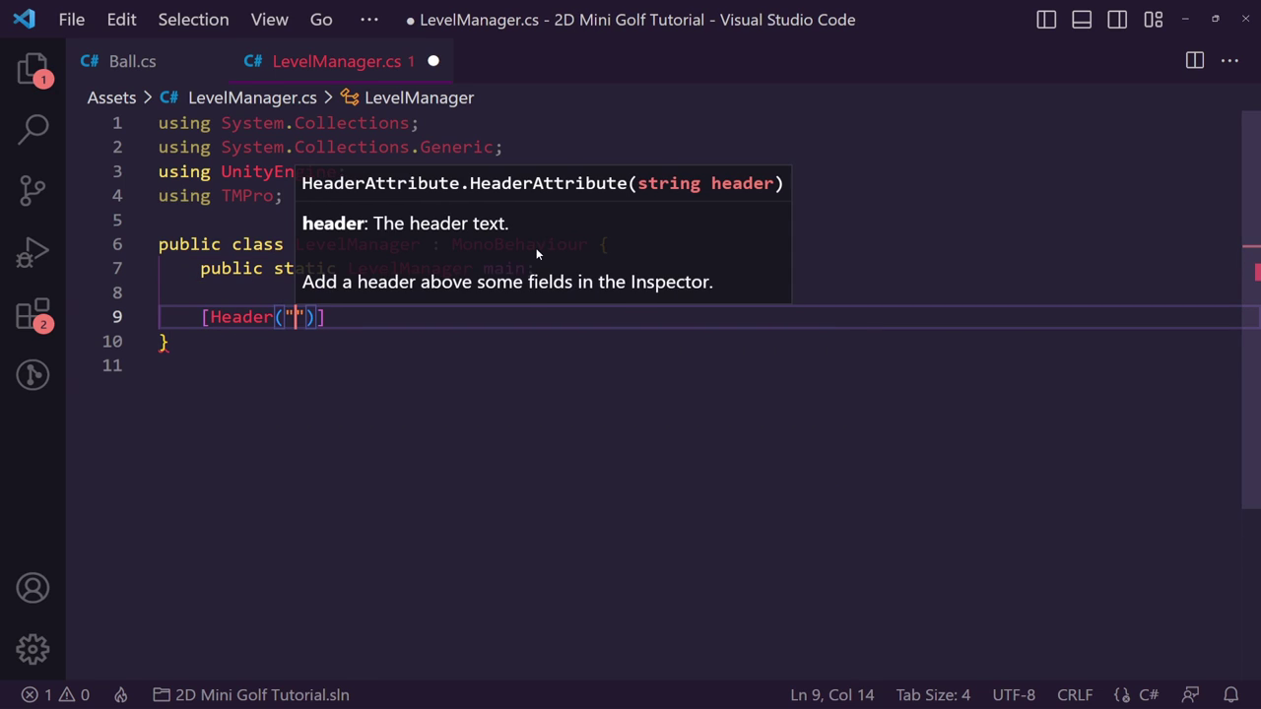
type("Refer")
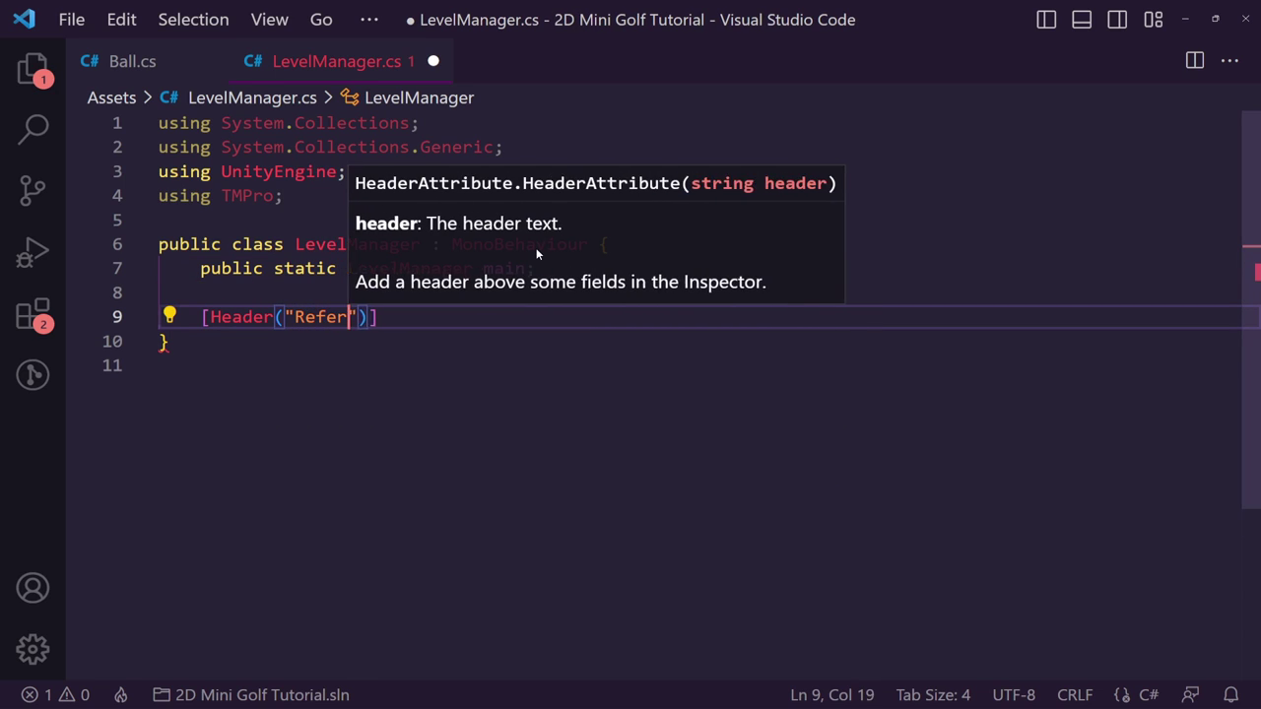
type("ences")
key("End")
key("Return")
key("ctrl+s")
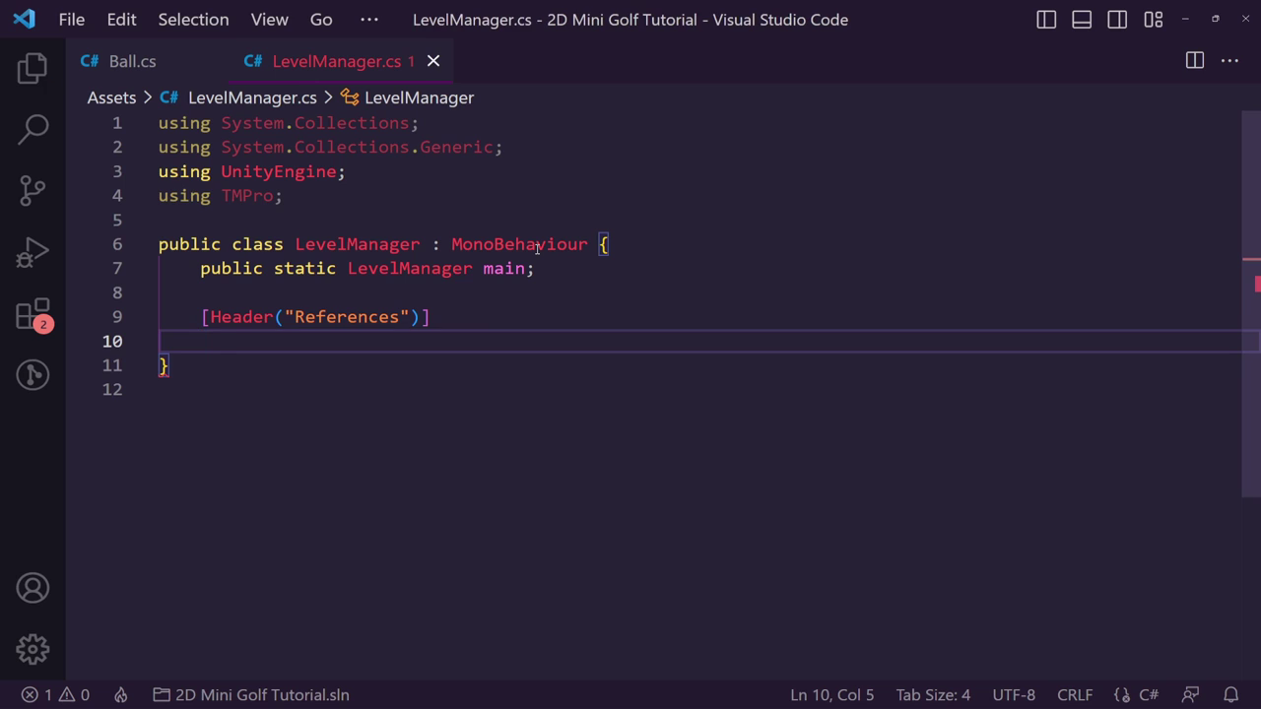
type("[Ser")
key("Tab")
type("] privat")
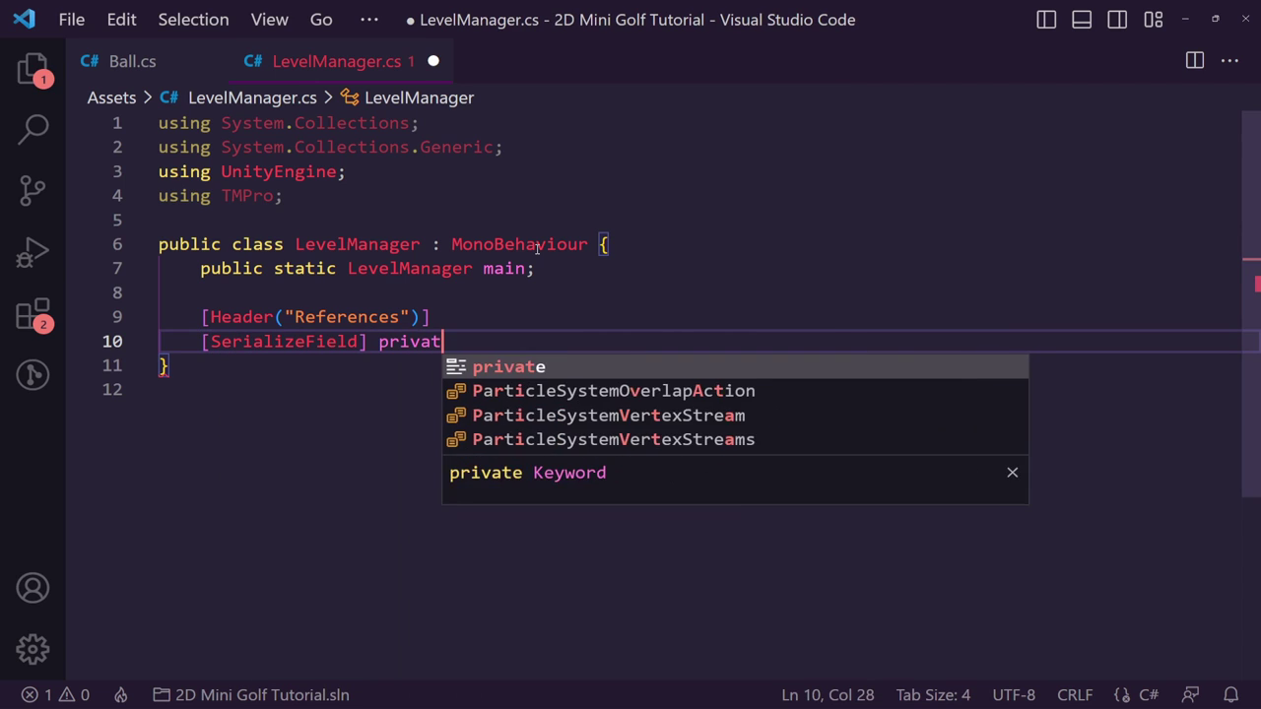
type("e TextMes")
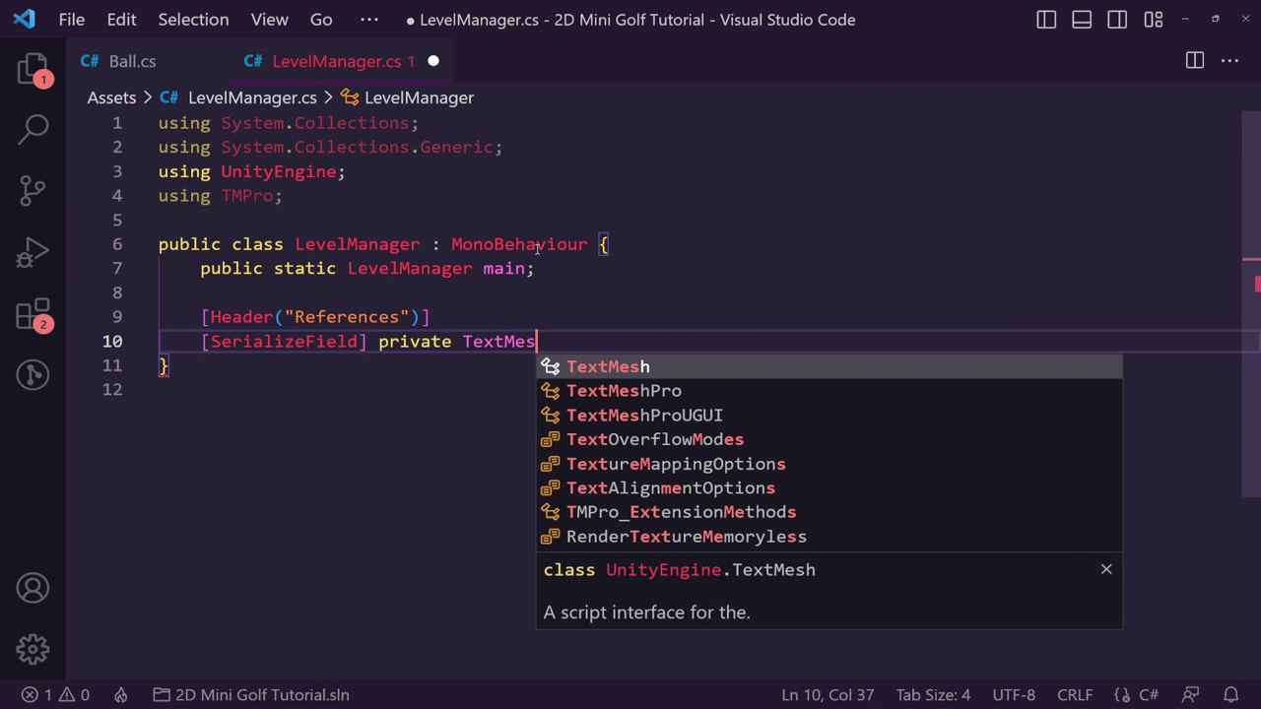
type("h")
key("Down")
key("Down")
key("Tab")
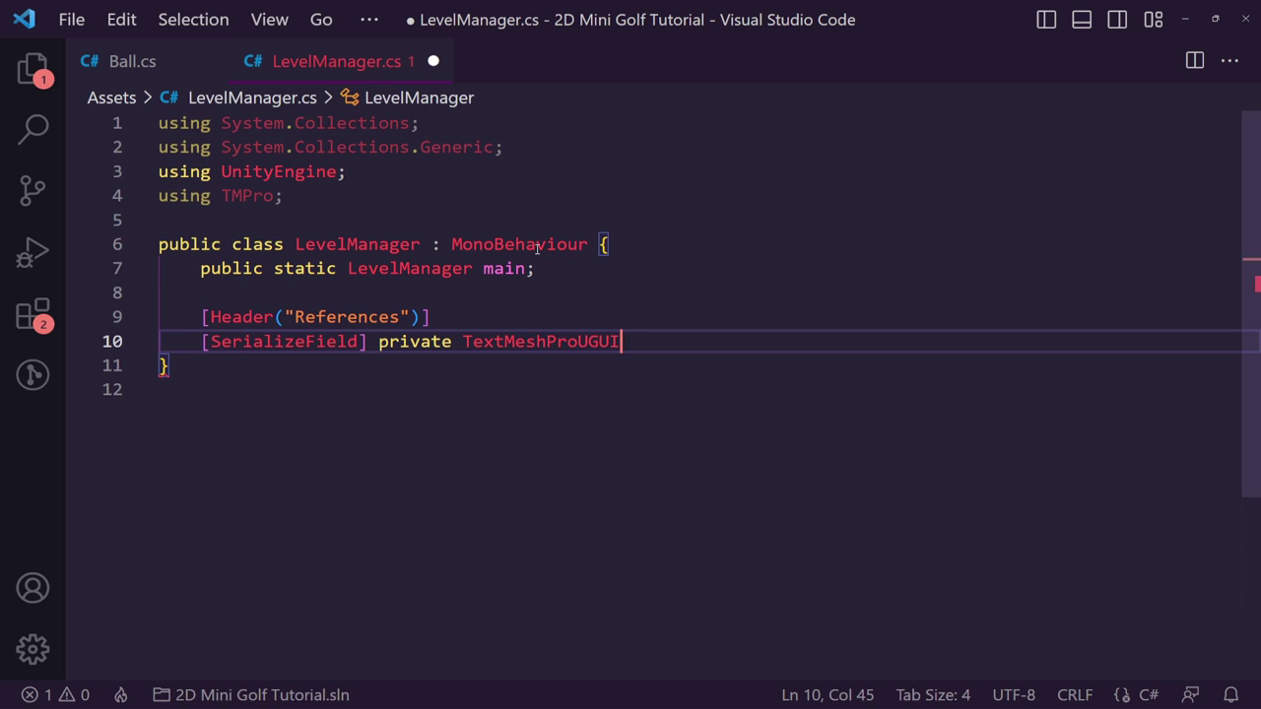
type("strokeUI;")
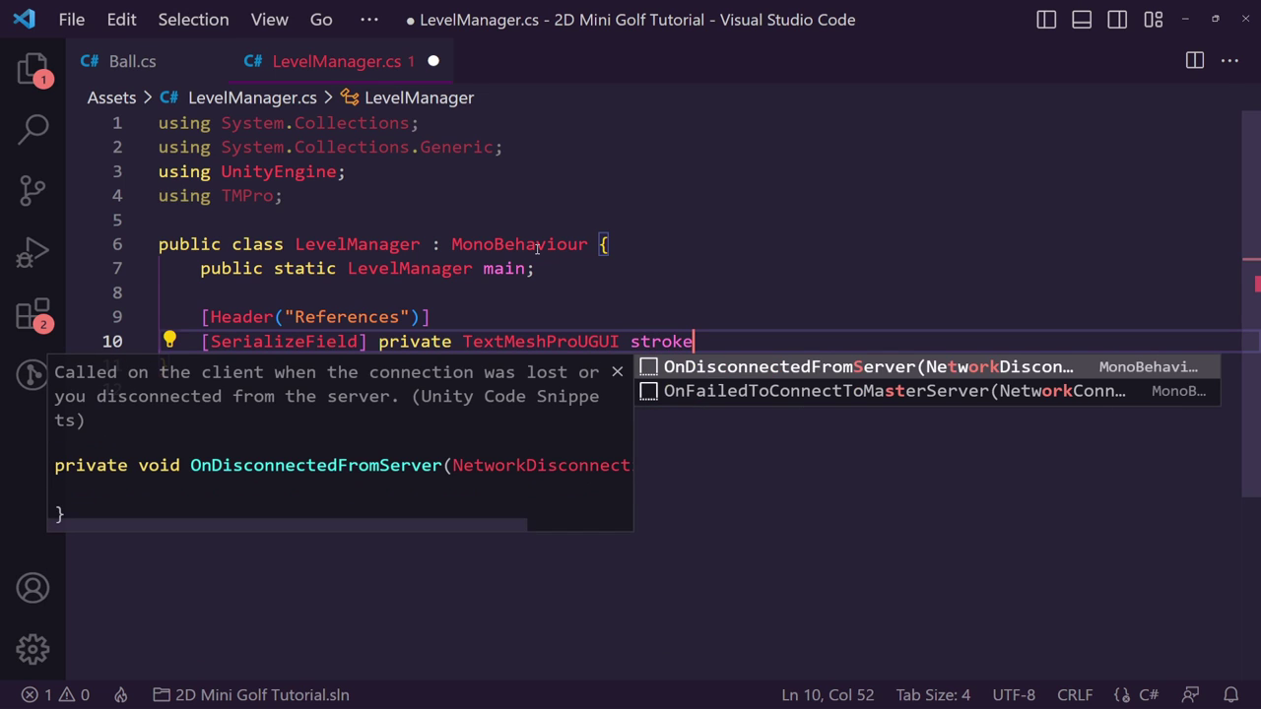
key("ctrl+s")
Add [Space(10)] and a [SerializeField] private GameObject levelCompleteUI field, then save.
key("Return")
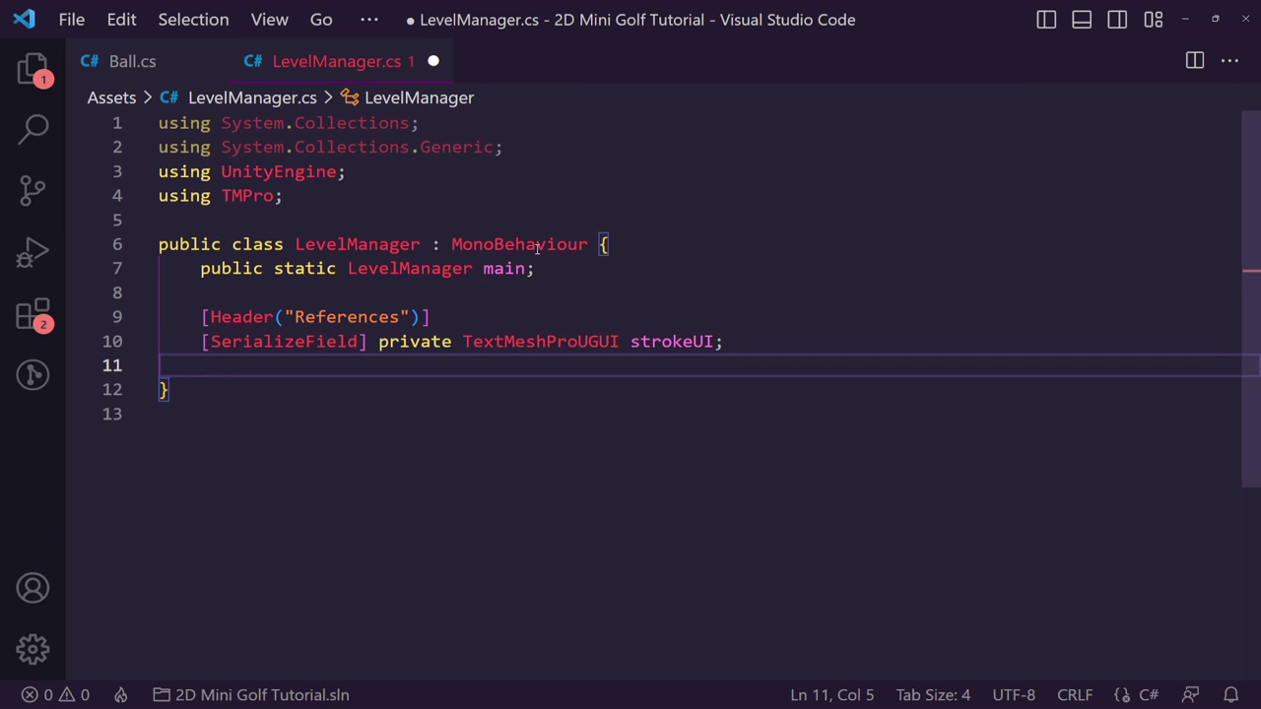
type("[Space(10)]")
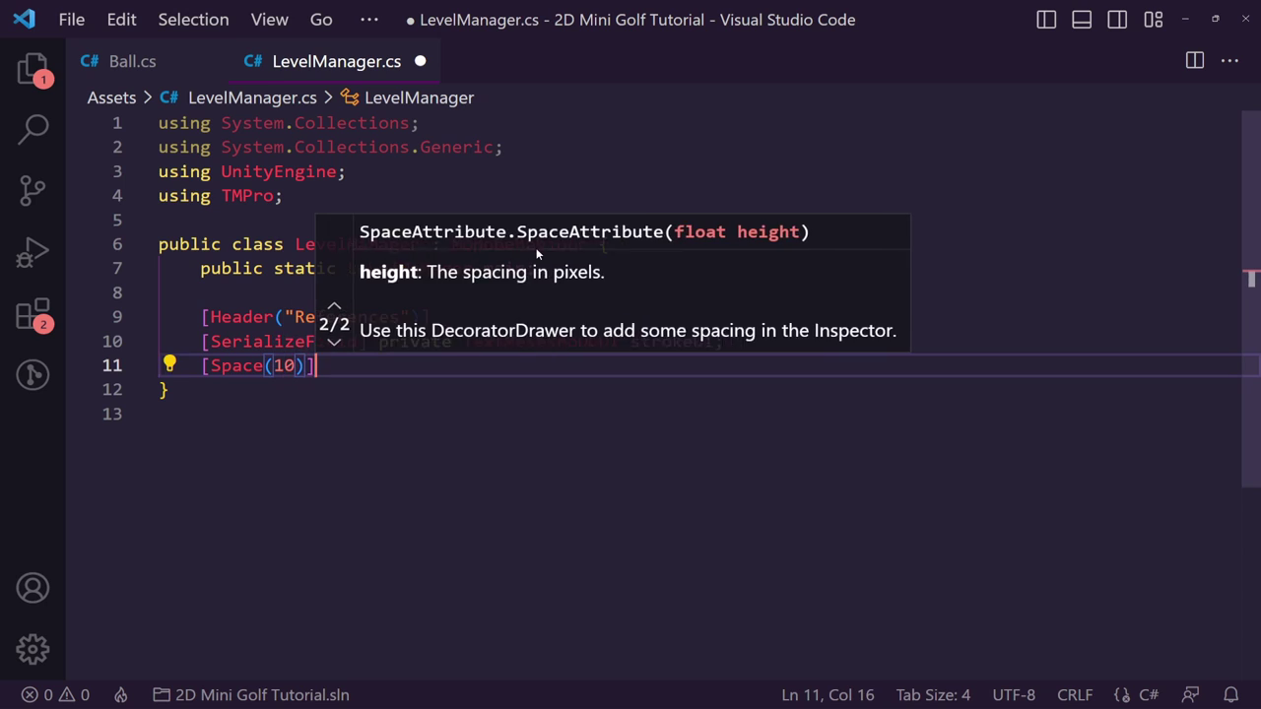
key("Return")
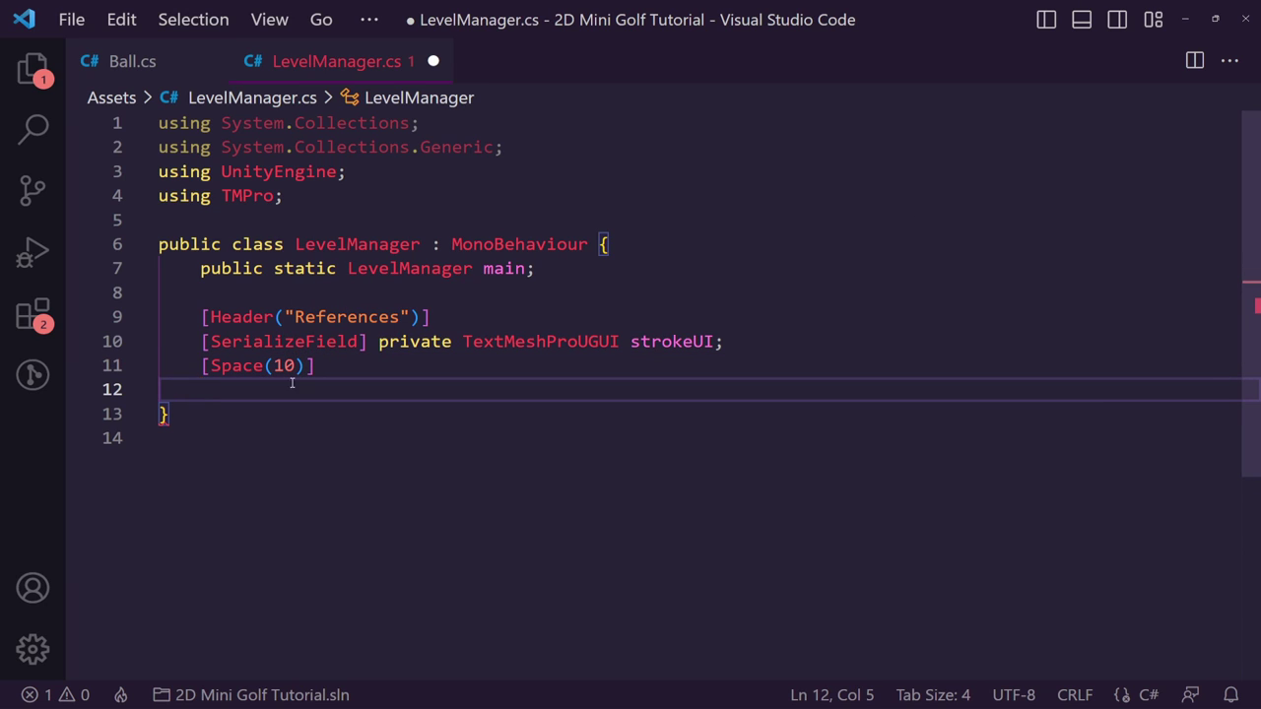
type("[SerializeField")
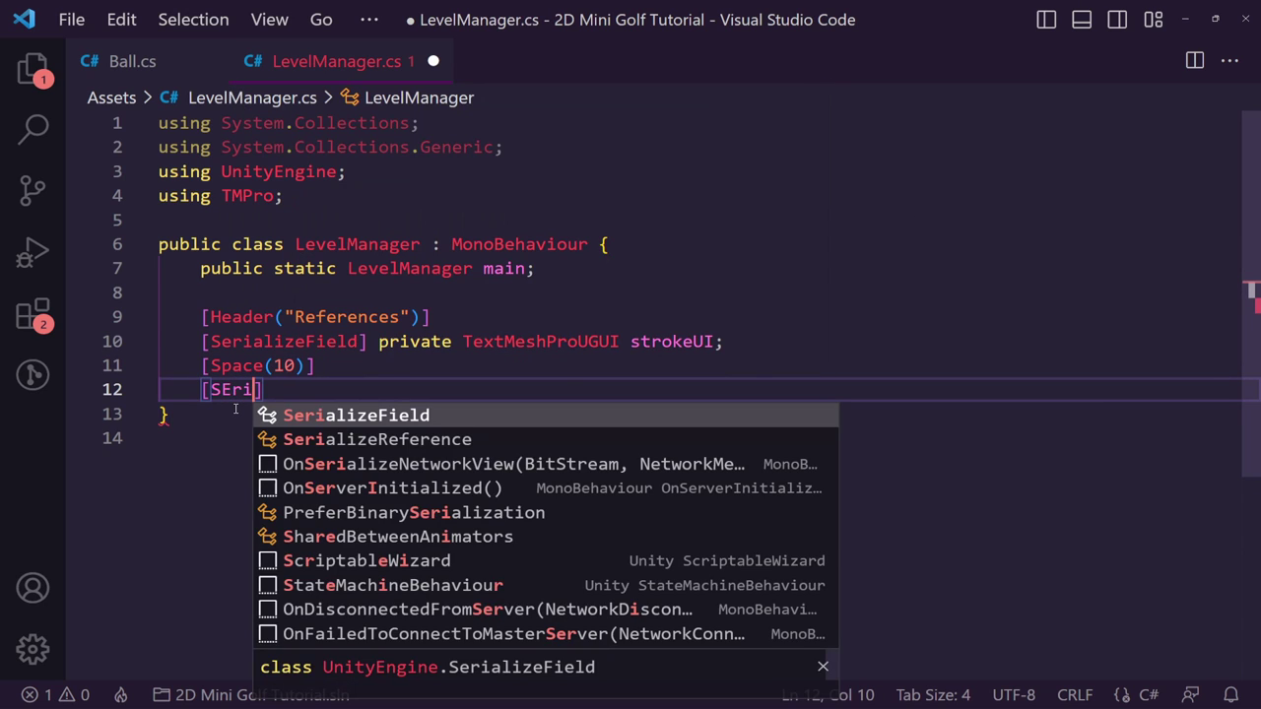
type("] private Game")
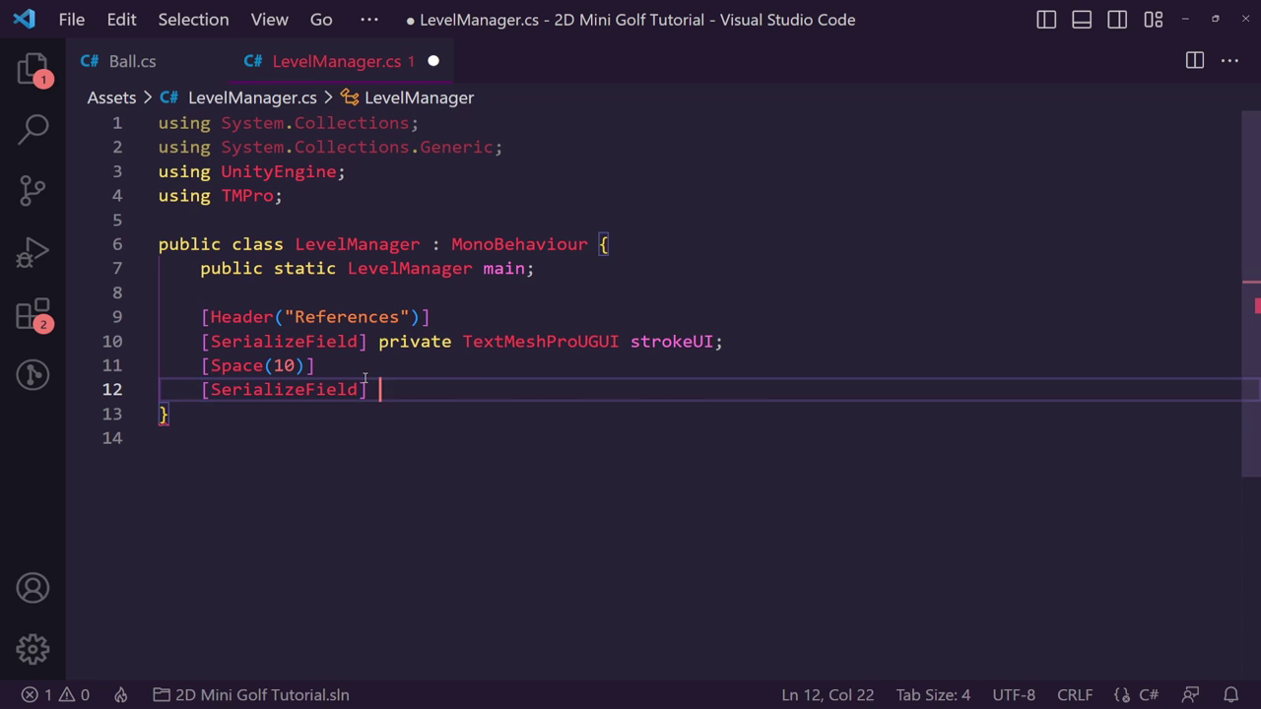
key("Tab")
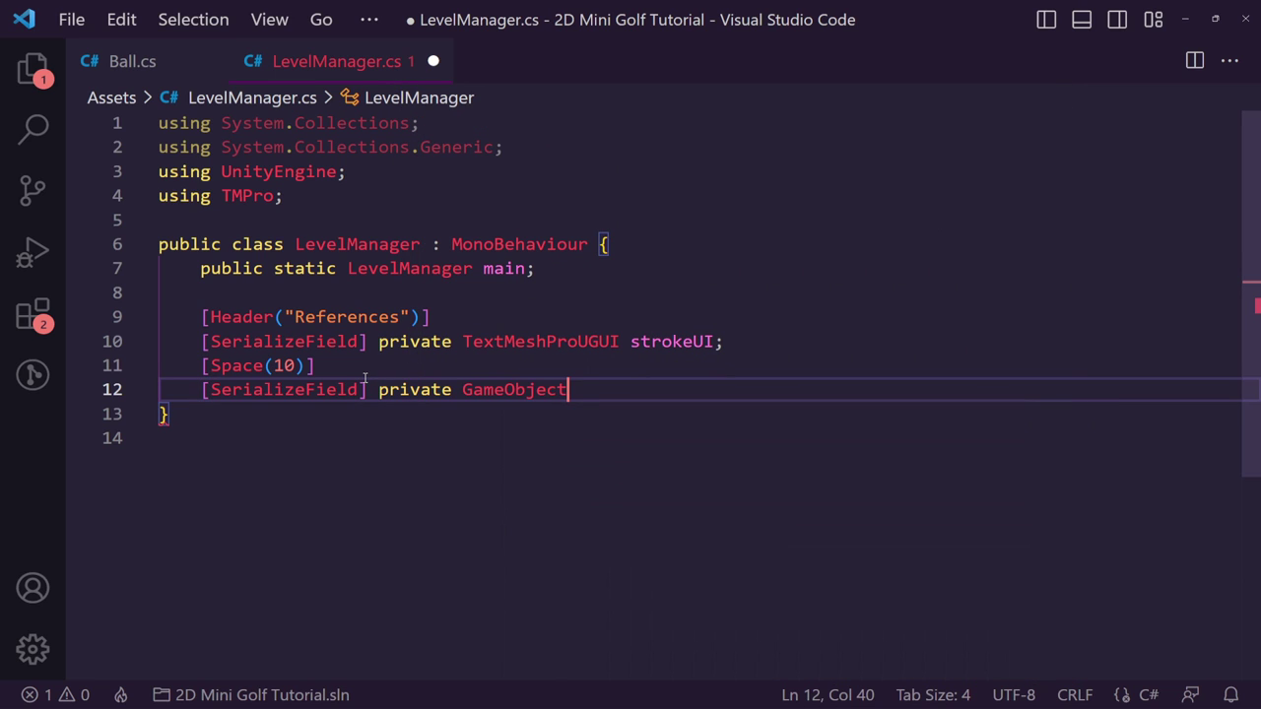
type("LevelCom")
type("p")
key("ctrl+shift+Left")
type("levelCo")
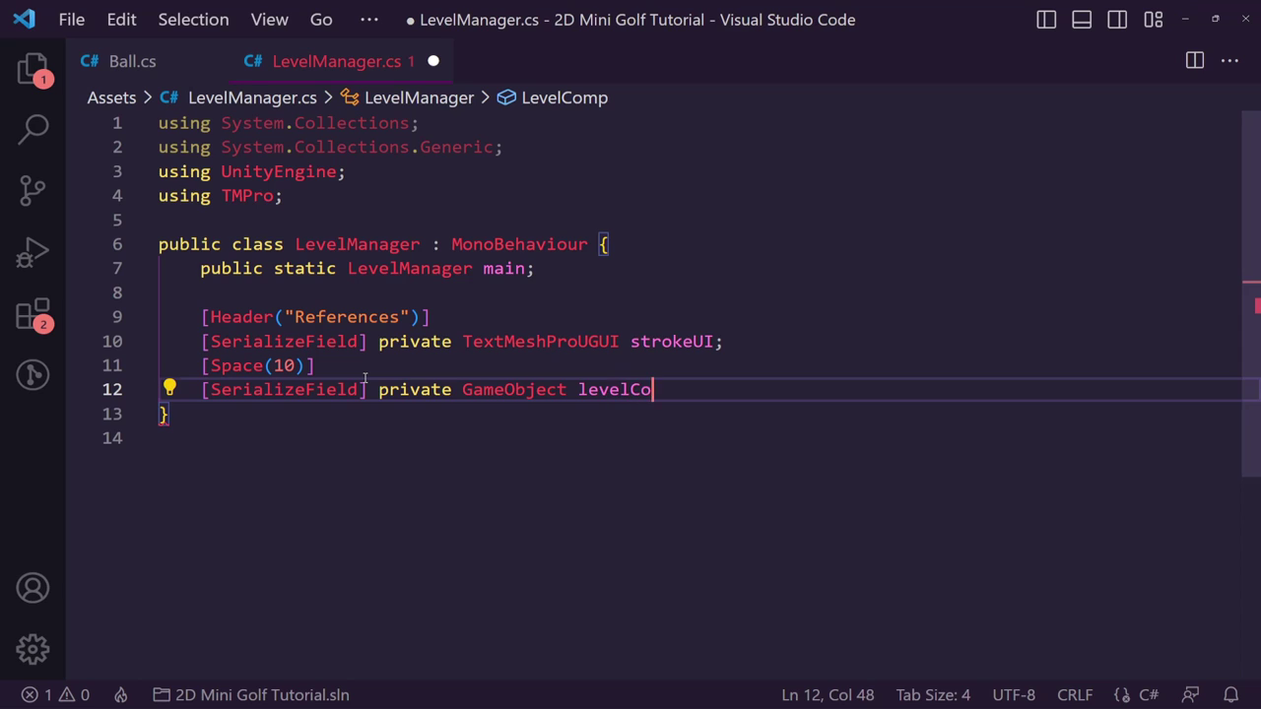
type("mpleteUI;")
key("ctrl+s")
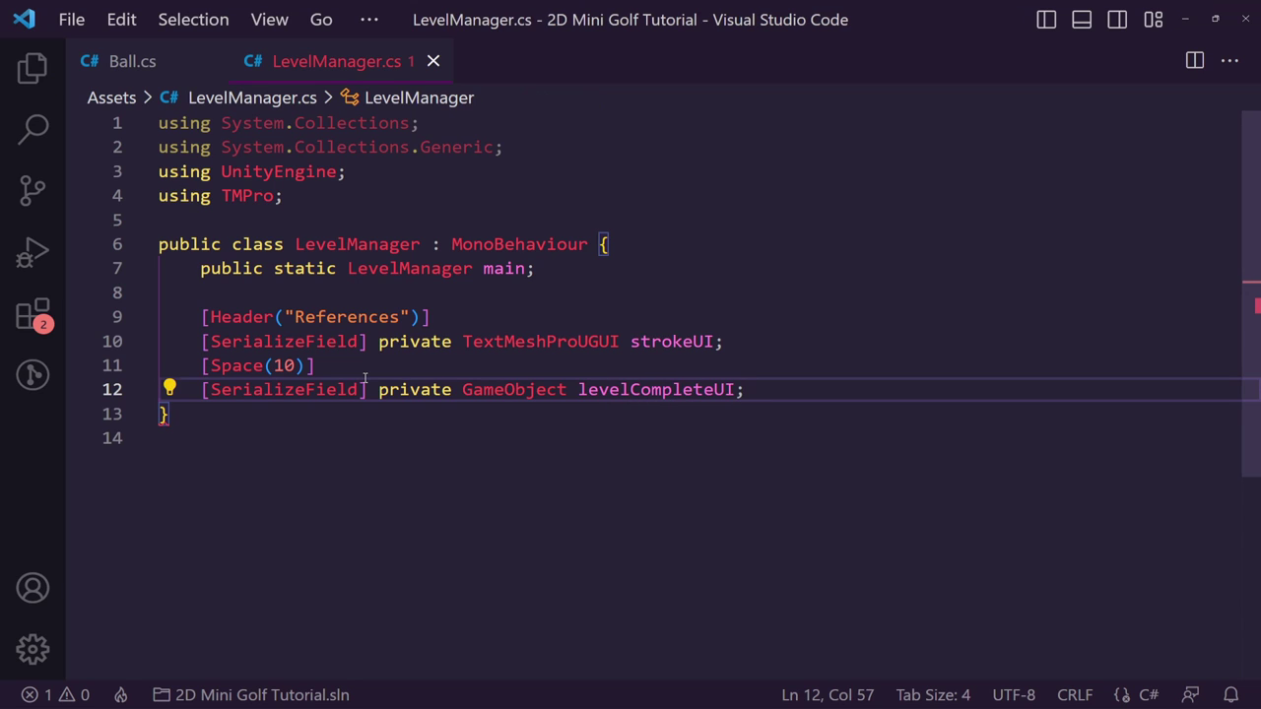
Add a [SerializeField] private TextMeshProUGUI levelCompletedStrokeUI field below levelCompleteUI.
key("Return")
type("[Seri")
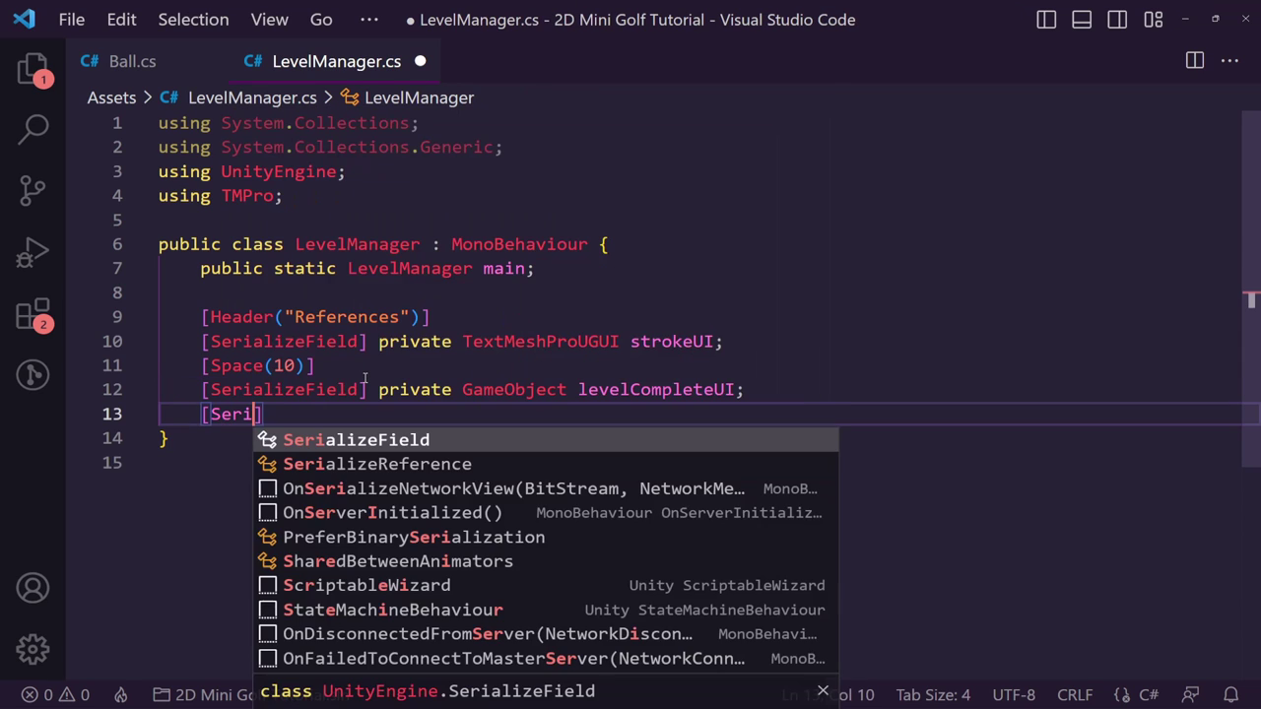
key("Tab")
type("private TExt")
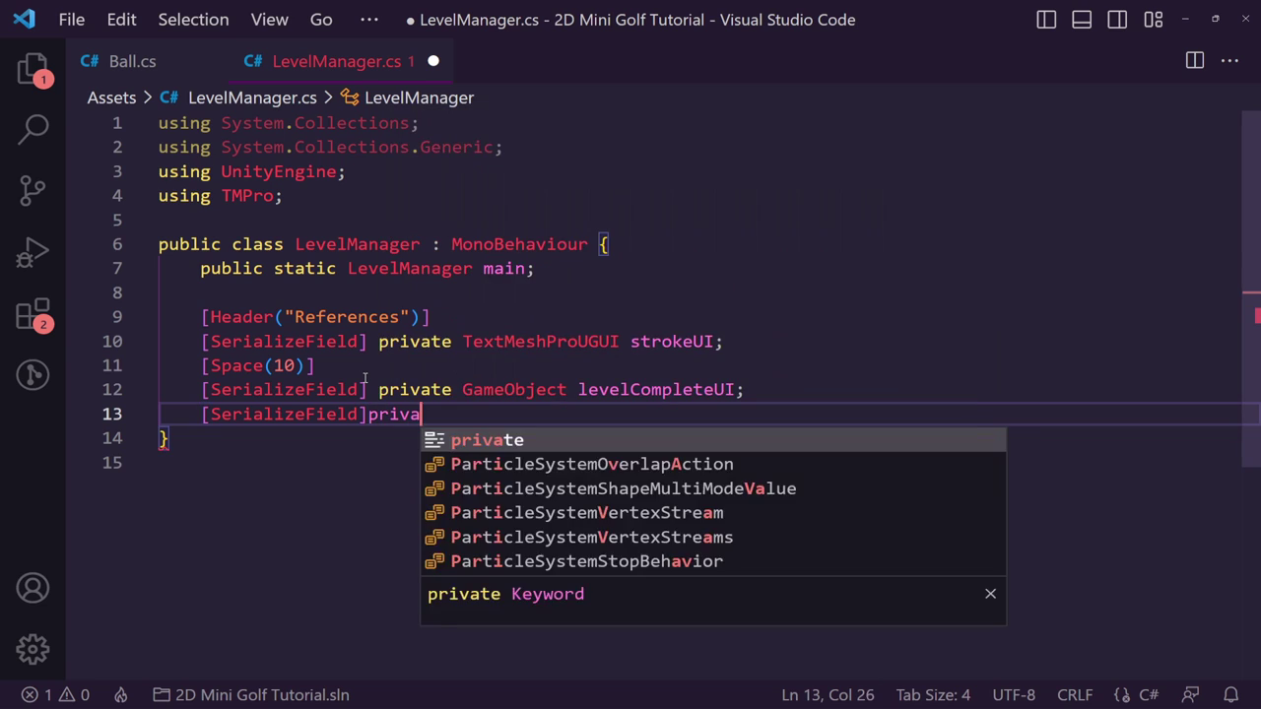
key("ctrl+Left")
key("ctrl+Left")
key("alt+Down")
key("alt+Up")
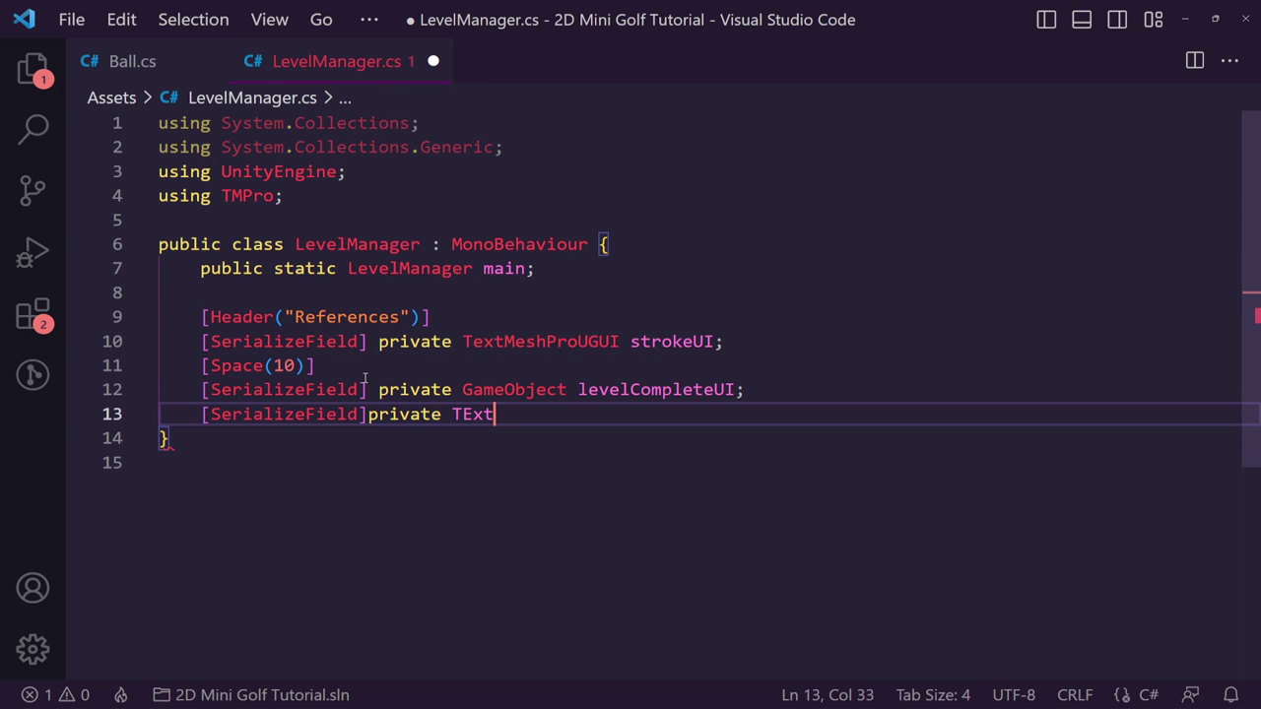
key("ctrl+Right")
key("ctrl+shift+Right")
type("TextMesh")
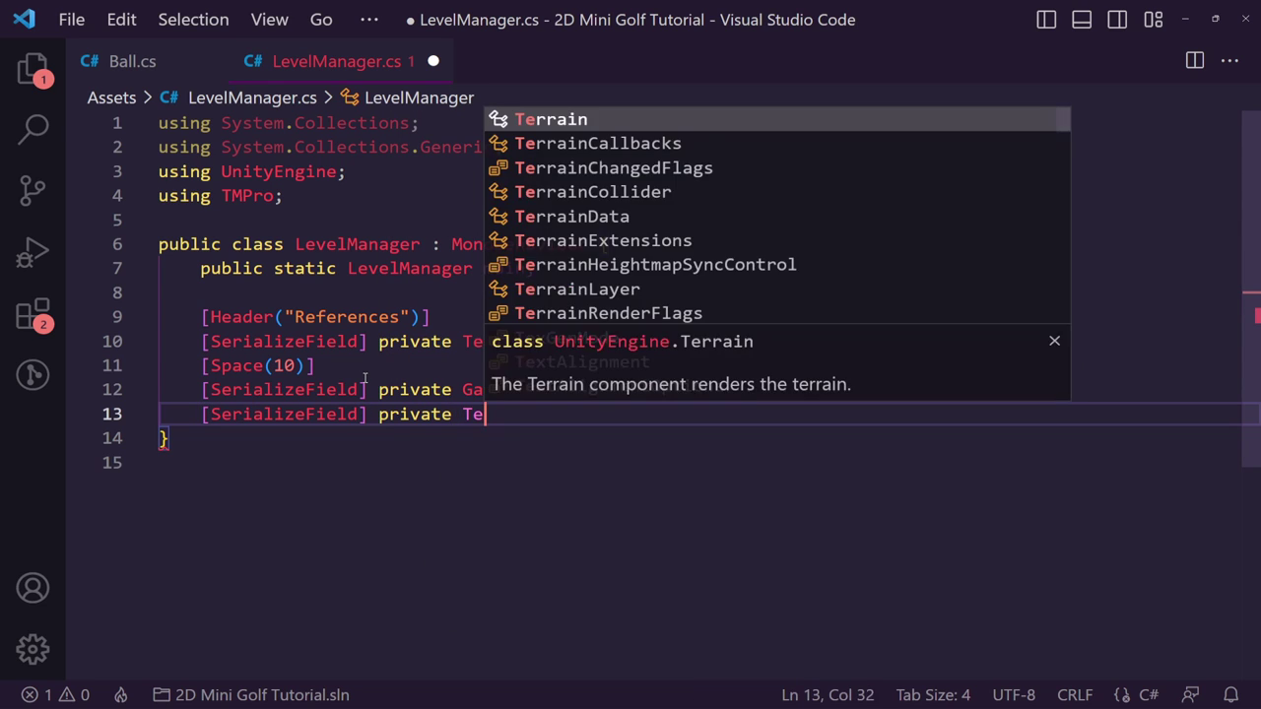
key("Down")
key("Down")
key("Up")
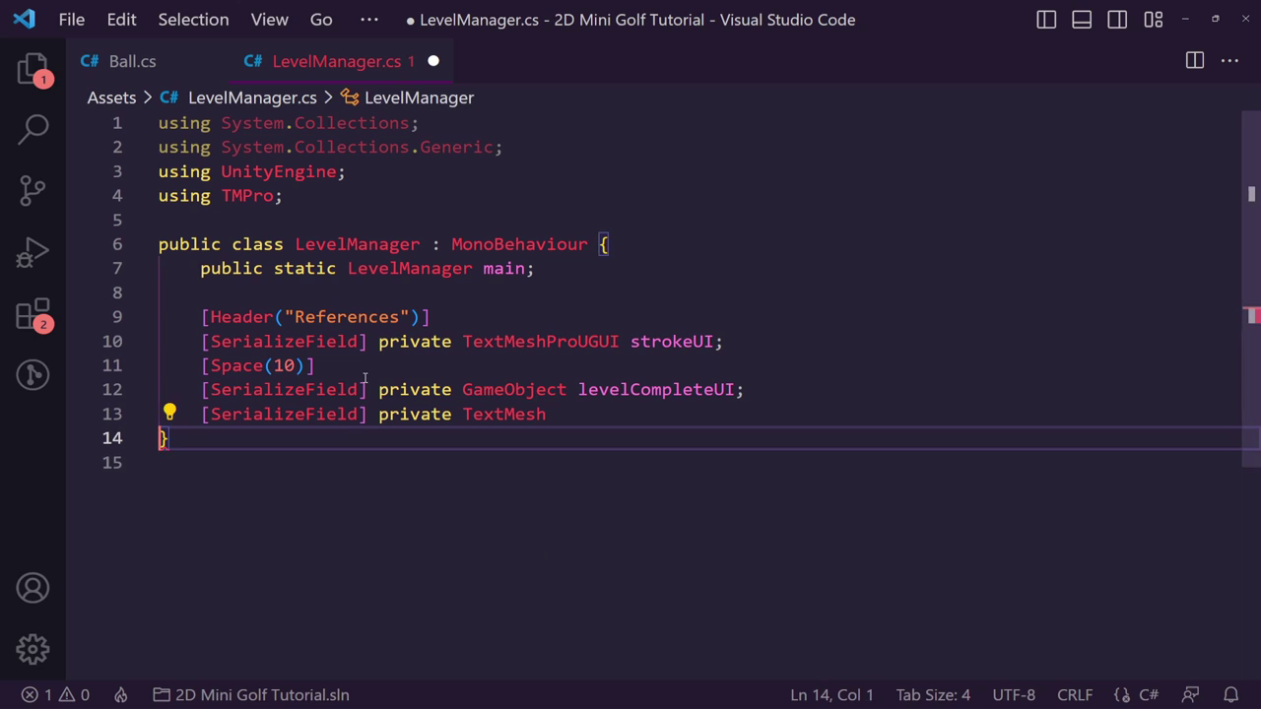
key("Up")
type("ProUGUI lev")
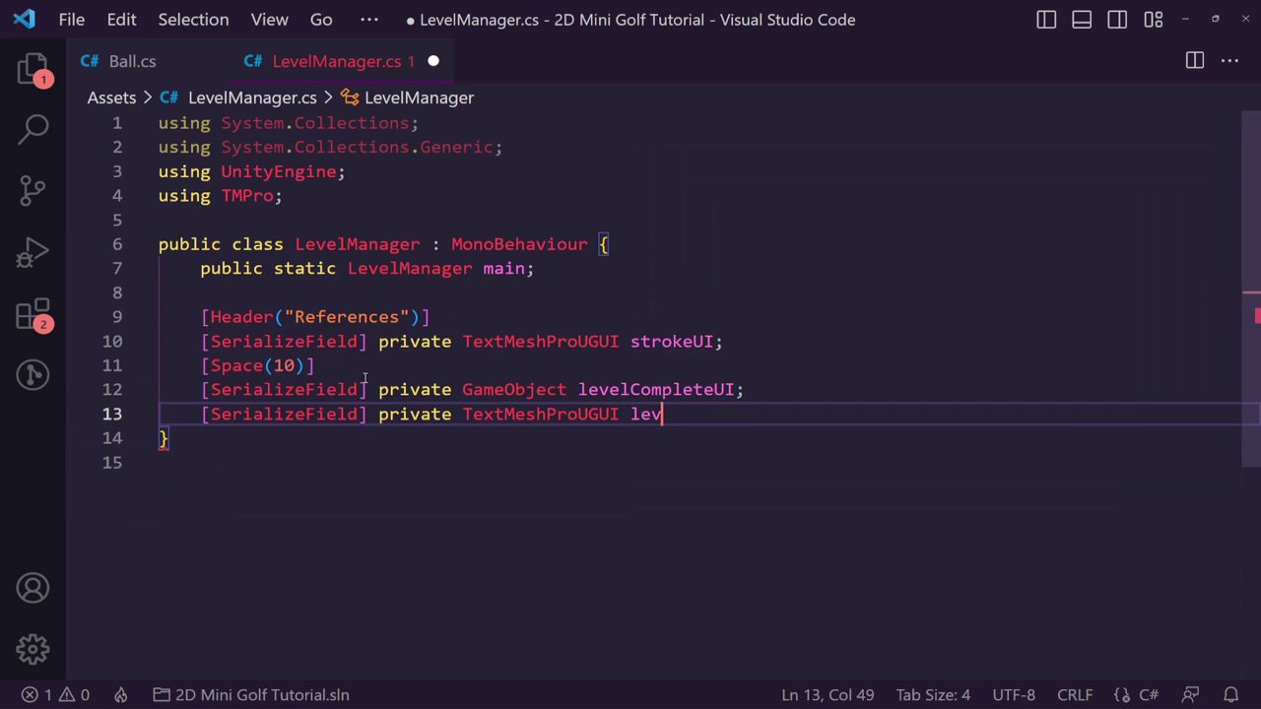
type("elComplet")
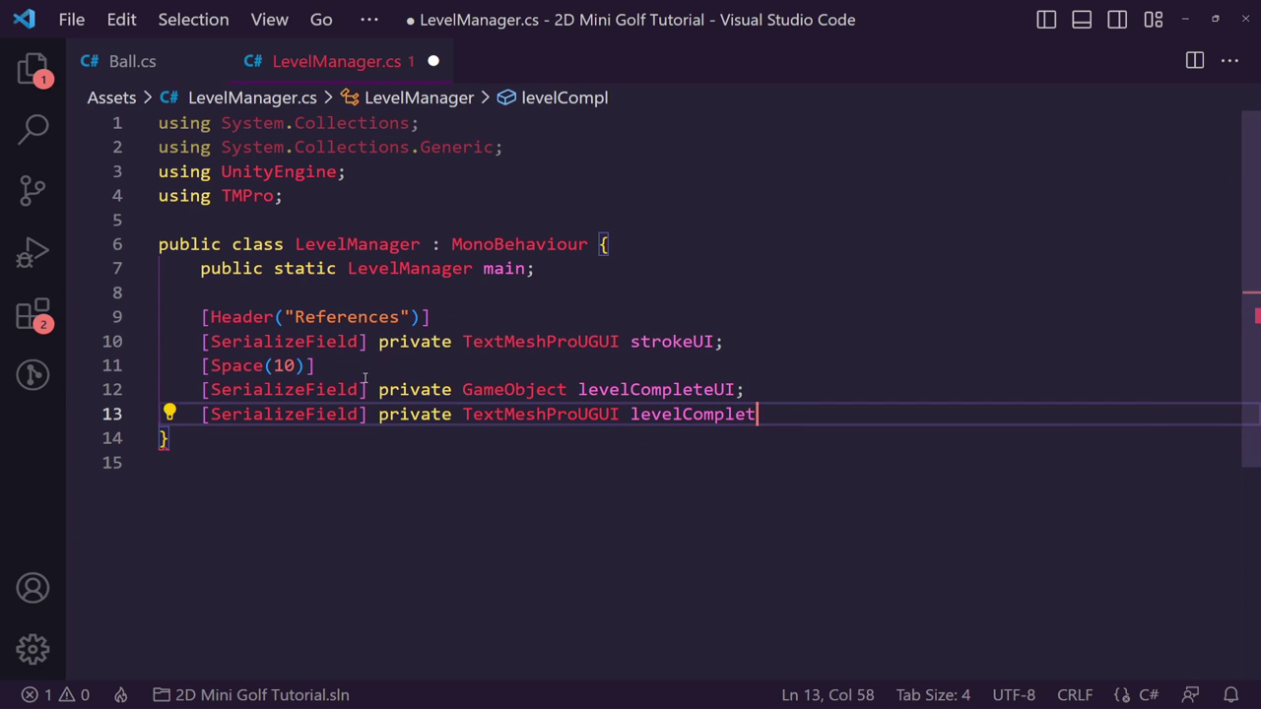
type("edSt")
key("BackSpace")
type("dSt")
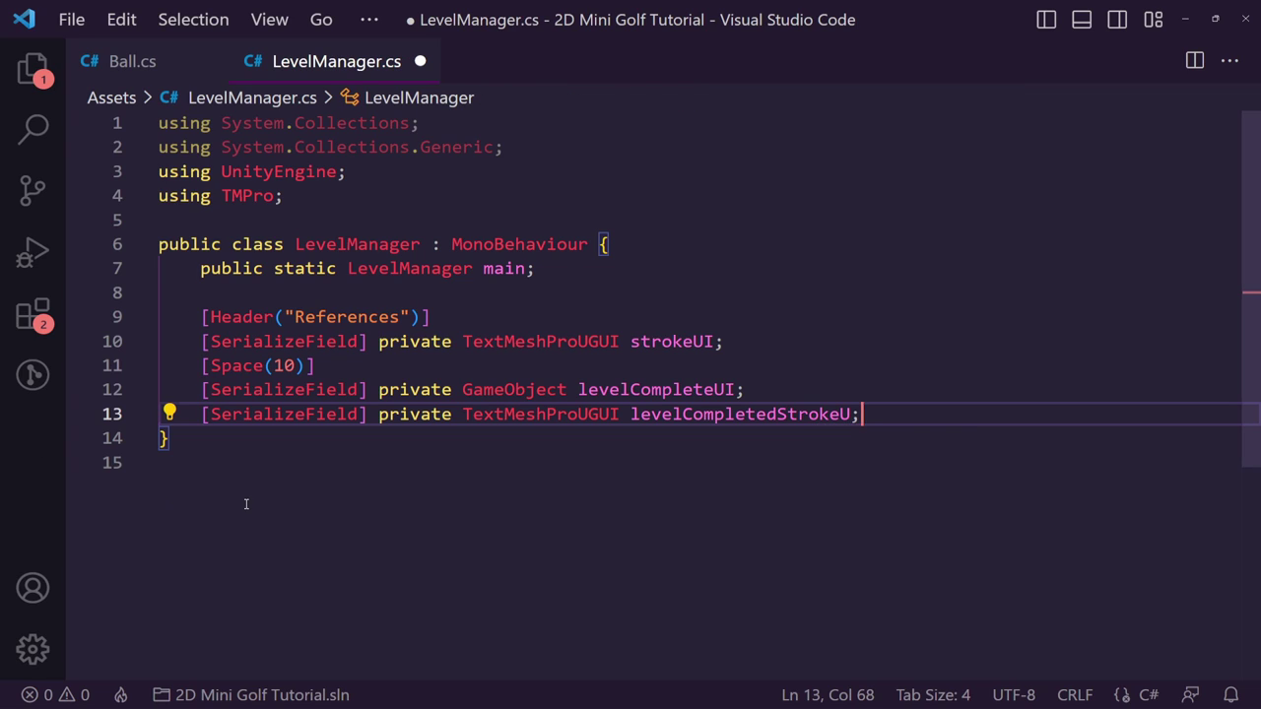
key("Left")
type("I")
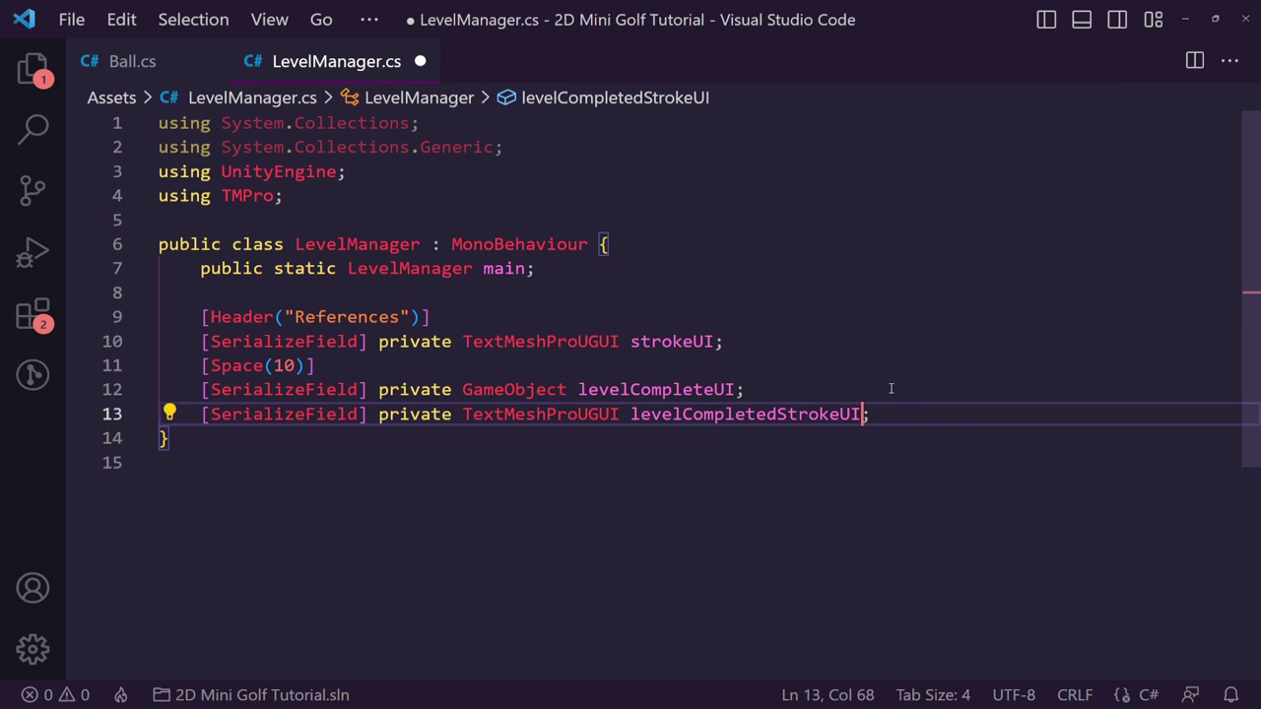
key("Right")
Add [Space(10)] and a [SerializeField] private GameObject gameOverUI field, then save.
key("Return")
type("[")
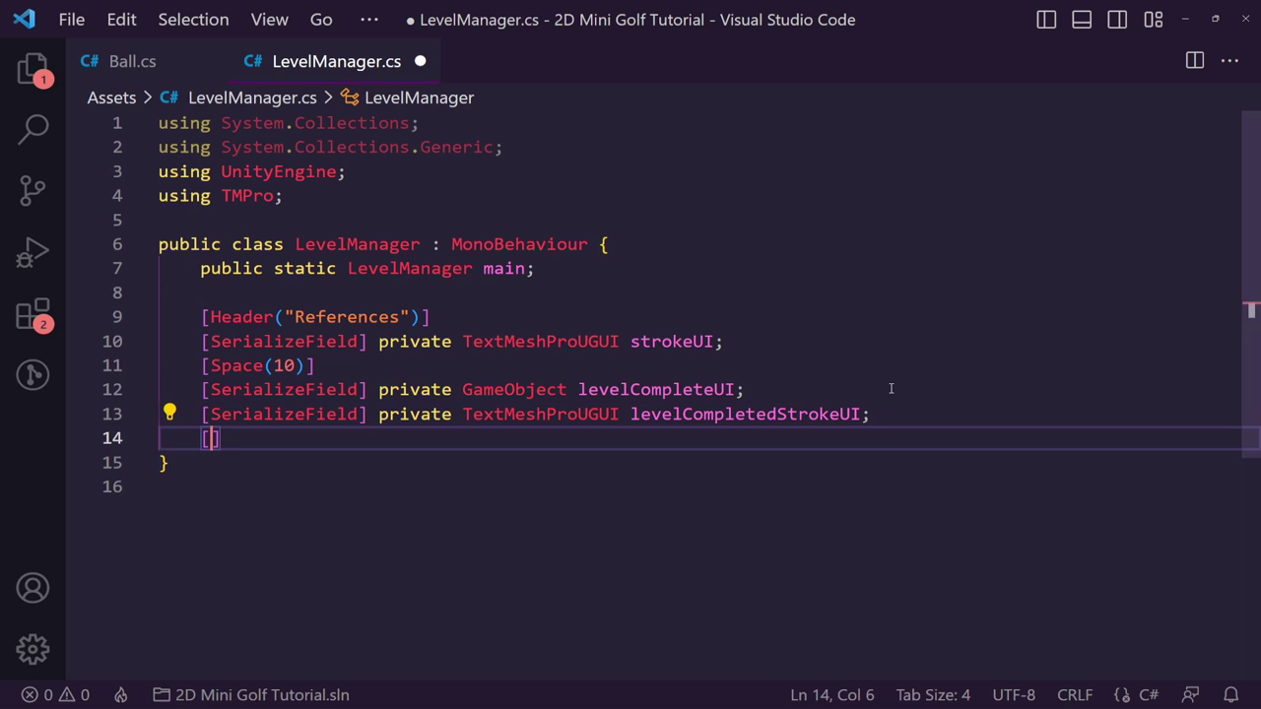
type("Space(10)]")
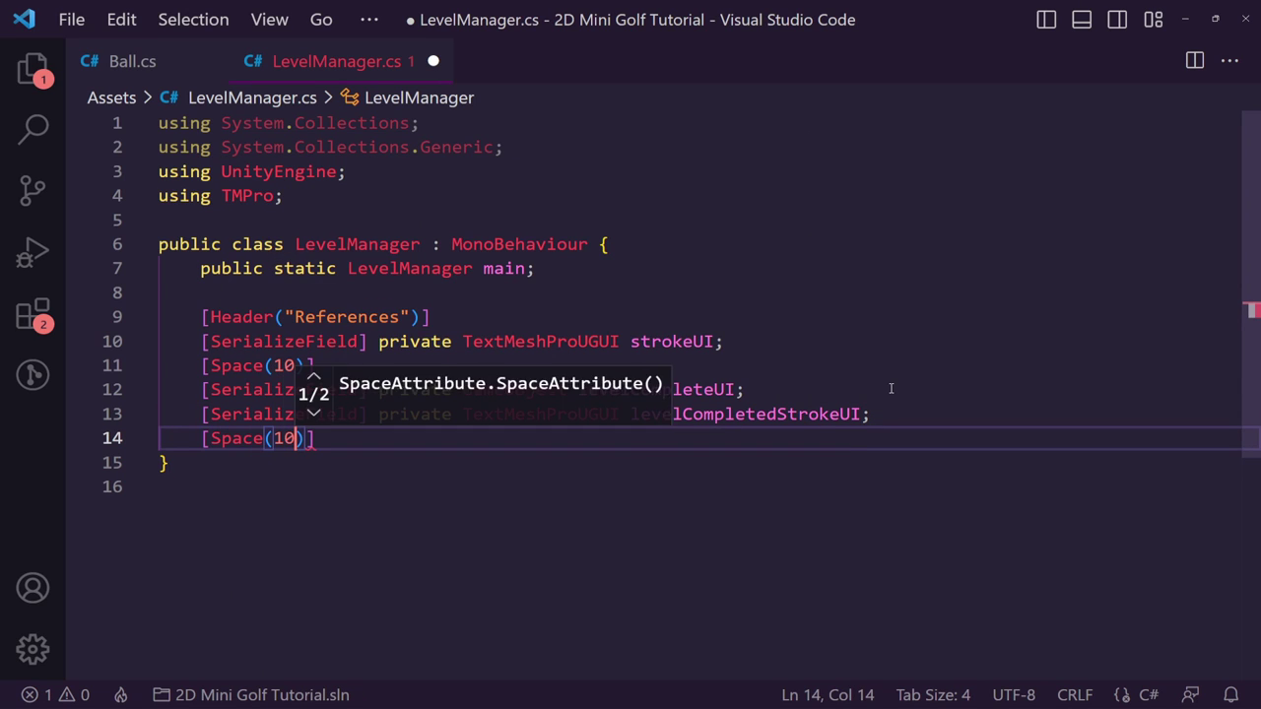
key("Return")
type("[S")
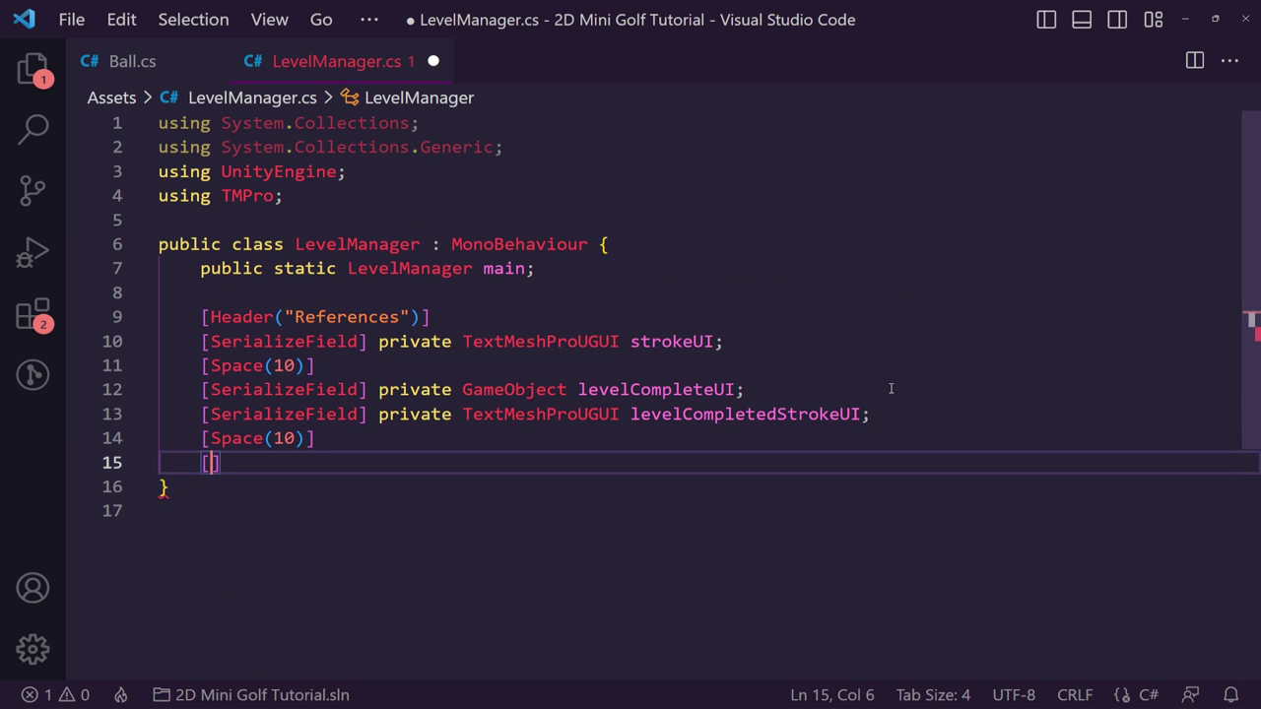
type("erializeField] pr")
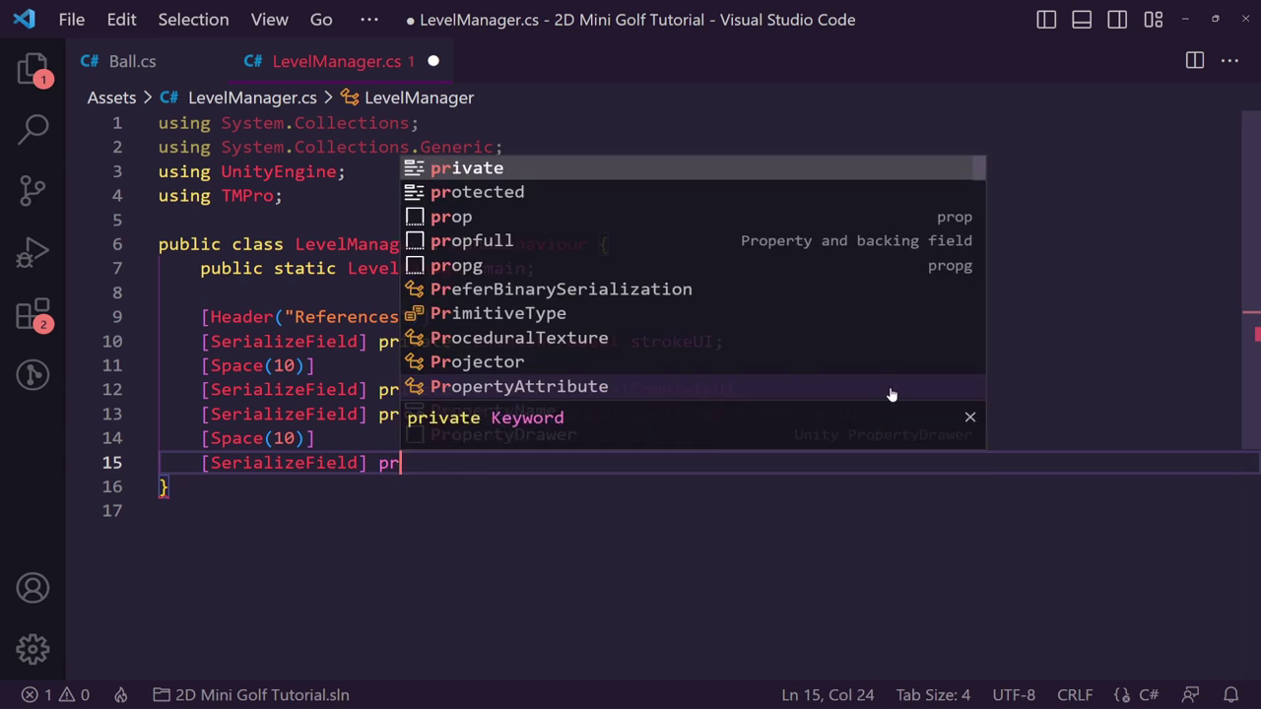
type("ivate GameObject ")
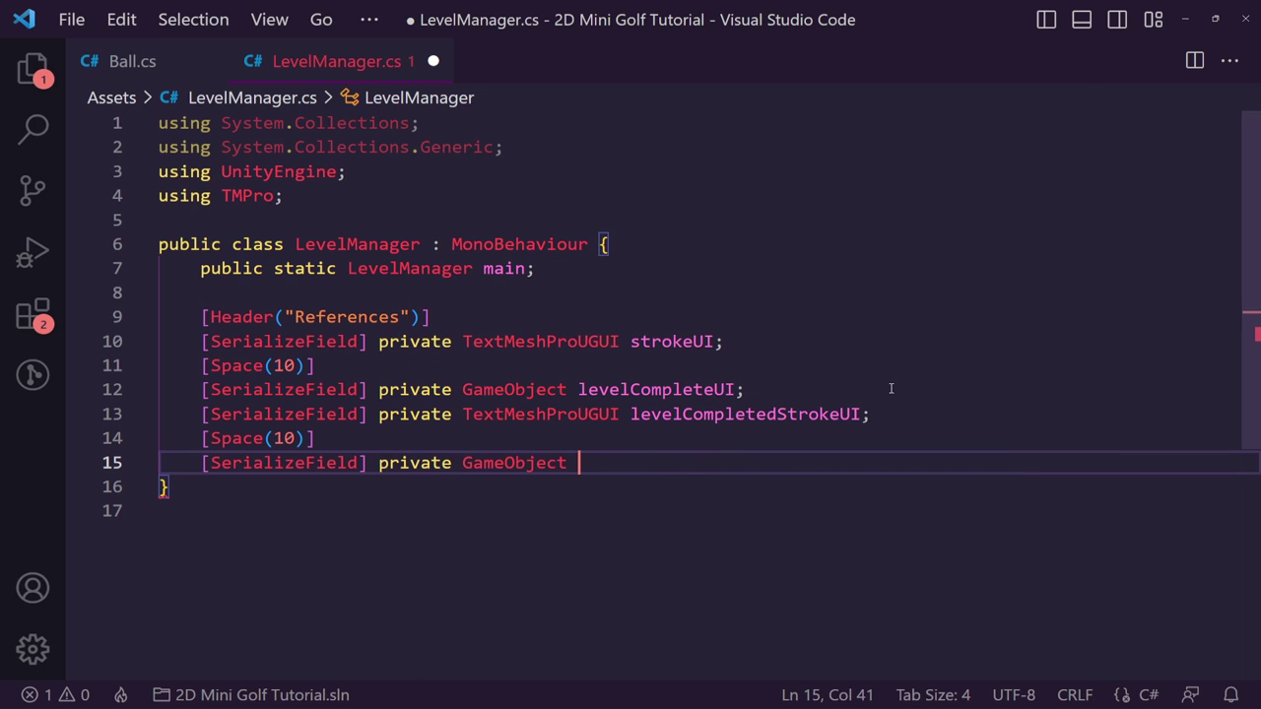
type("Level")
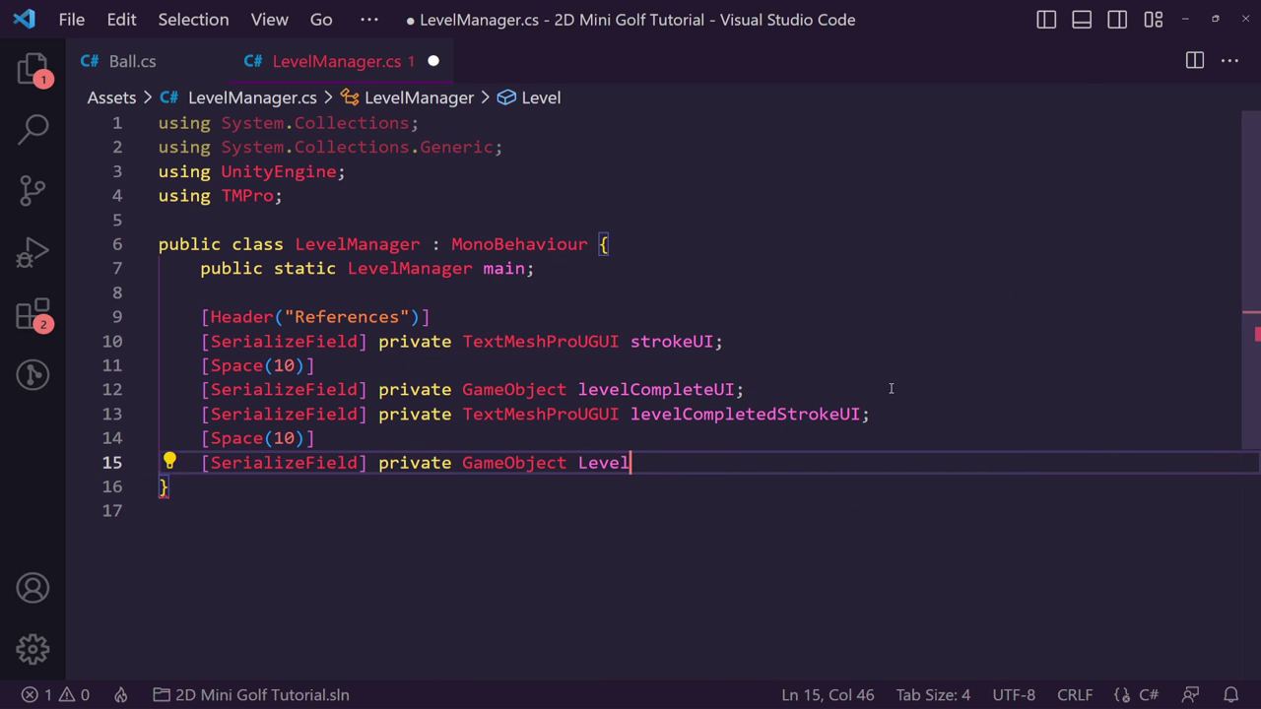
key("ctrl+BackSpace")
type("lev")
key("BackSpace")
key("BackSpace")
type("Fal")
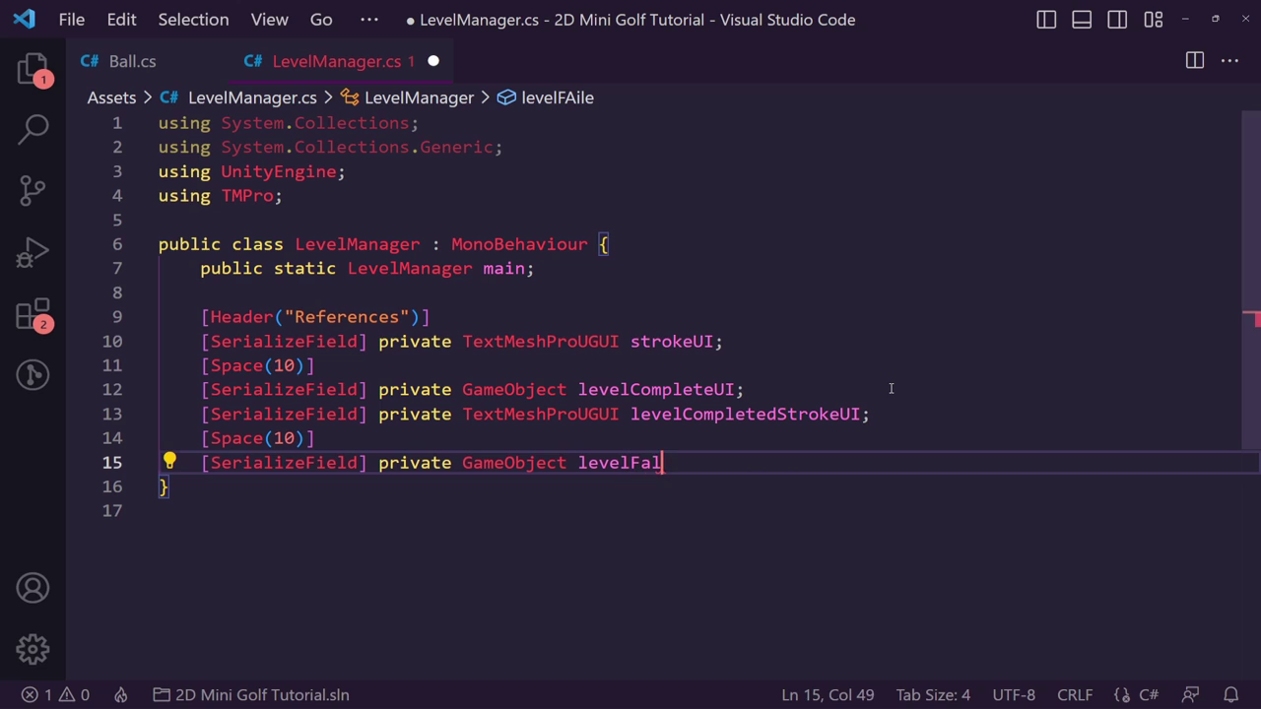
type("edU")
key("BackSpace")
key("ctrl+shift+Left")
type("gameOverUI;")
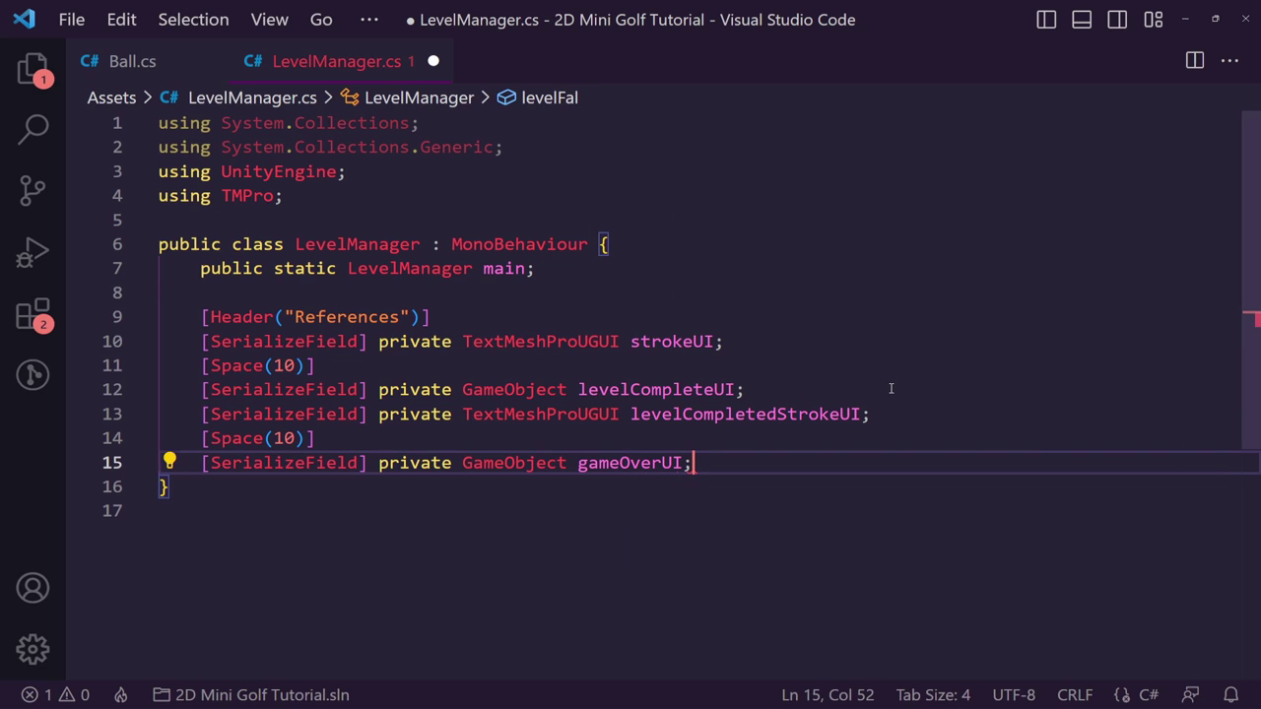
key("ctrl+s")
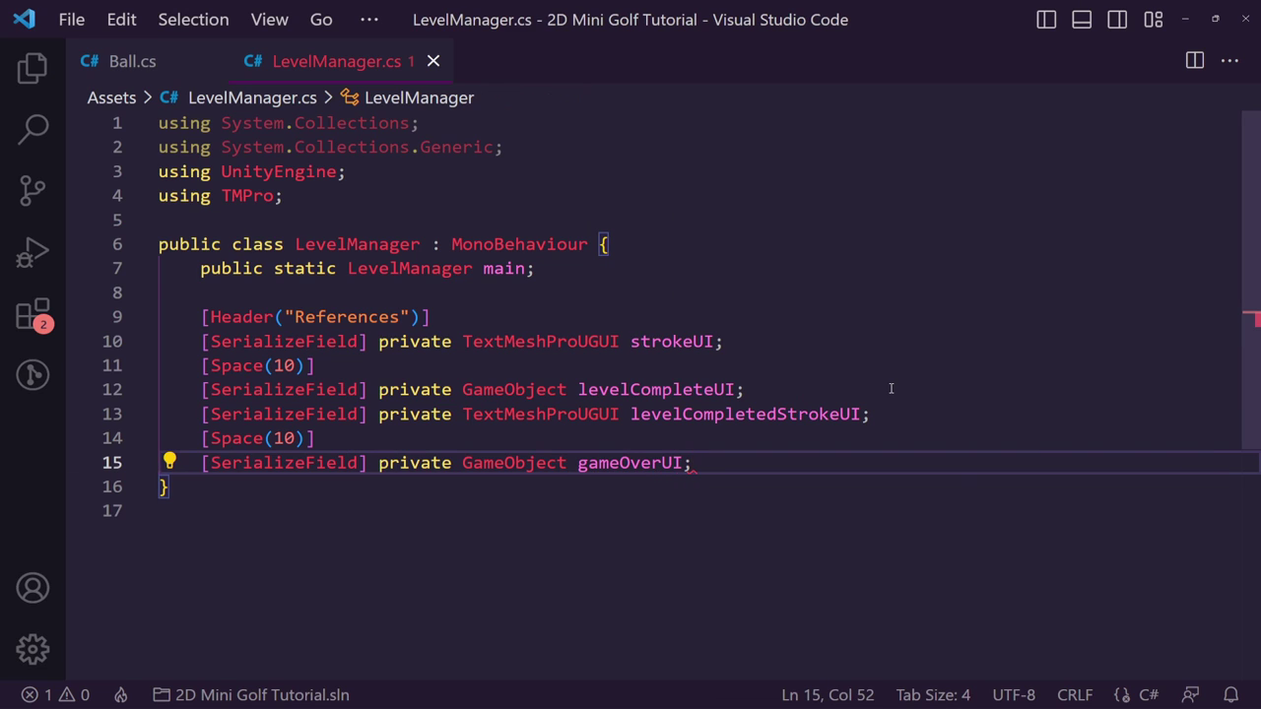